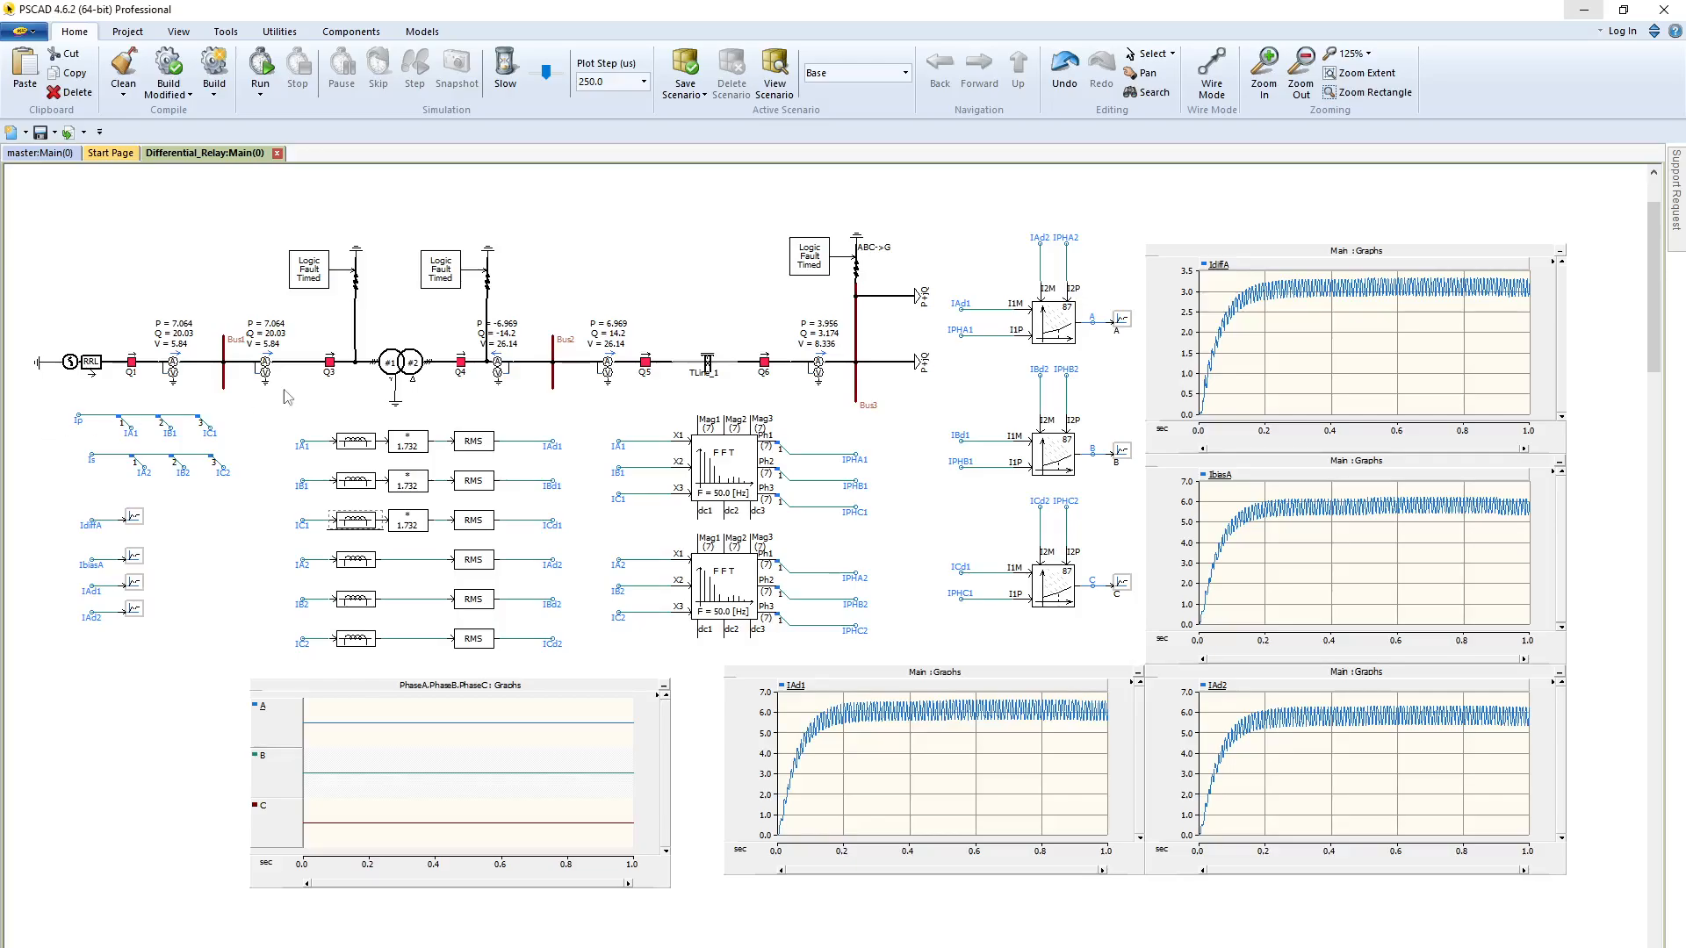
Inspect the signal names of the multimeter between Bus1 and breaker Q3, without changing them
double_click(264, 370)
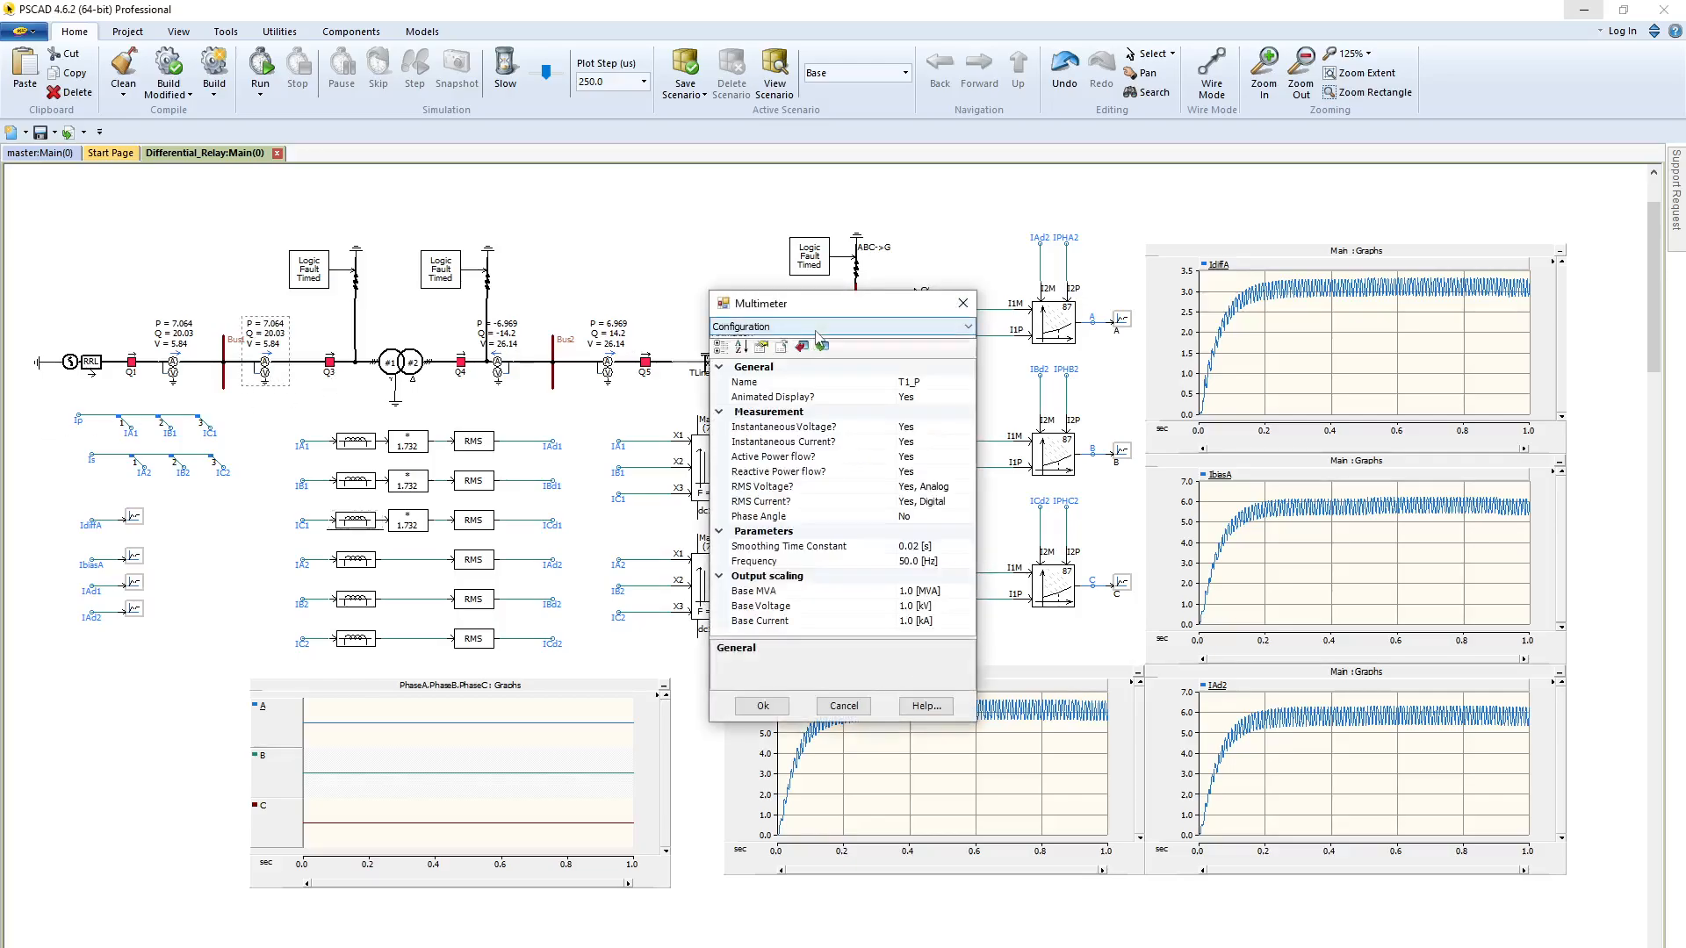
click(817, 326)
click(796, 355)
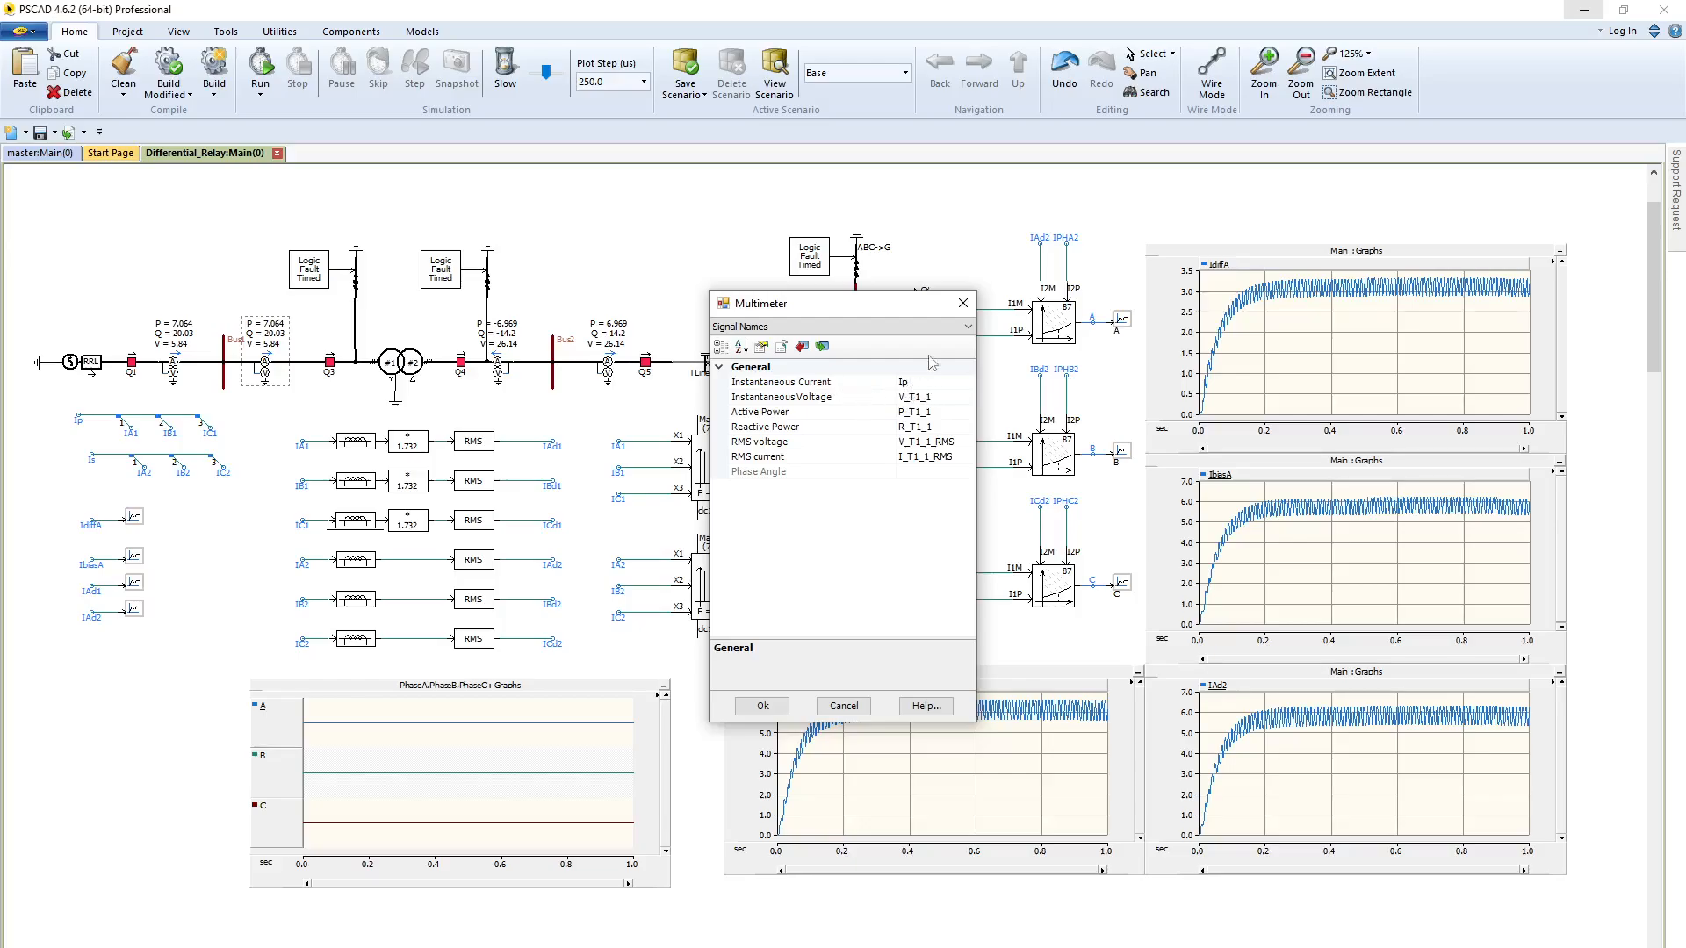
click(964, 303)
click(485, 376)
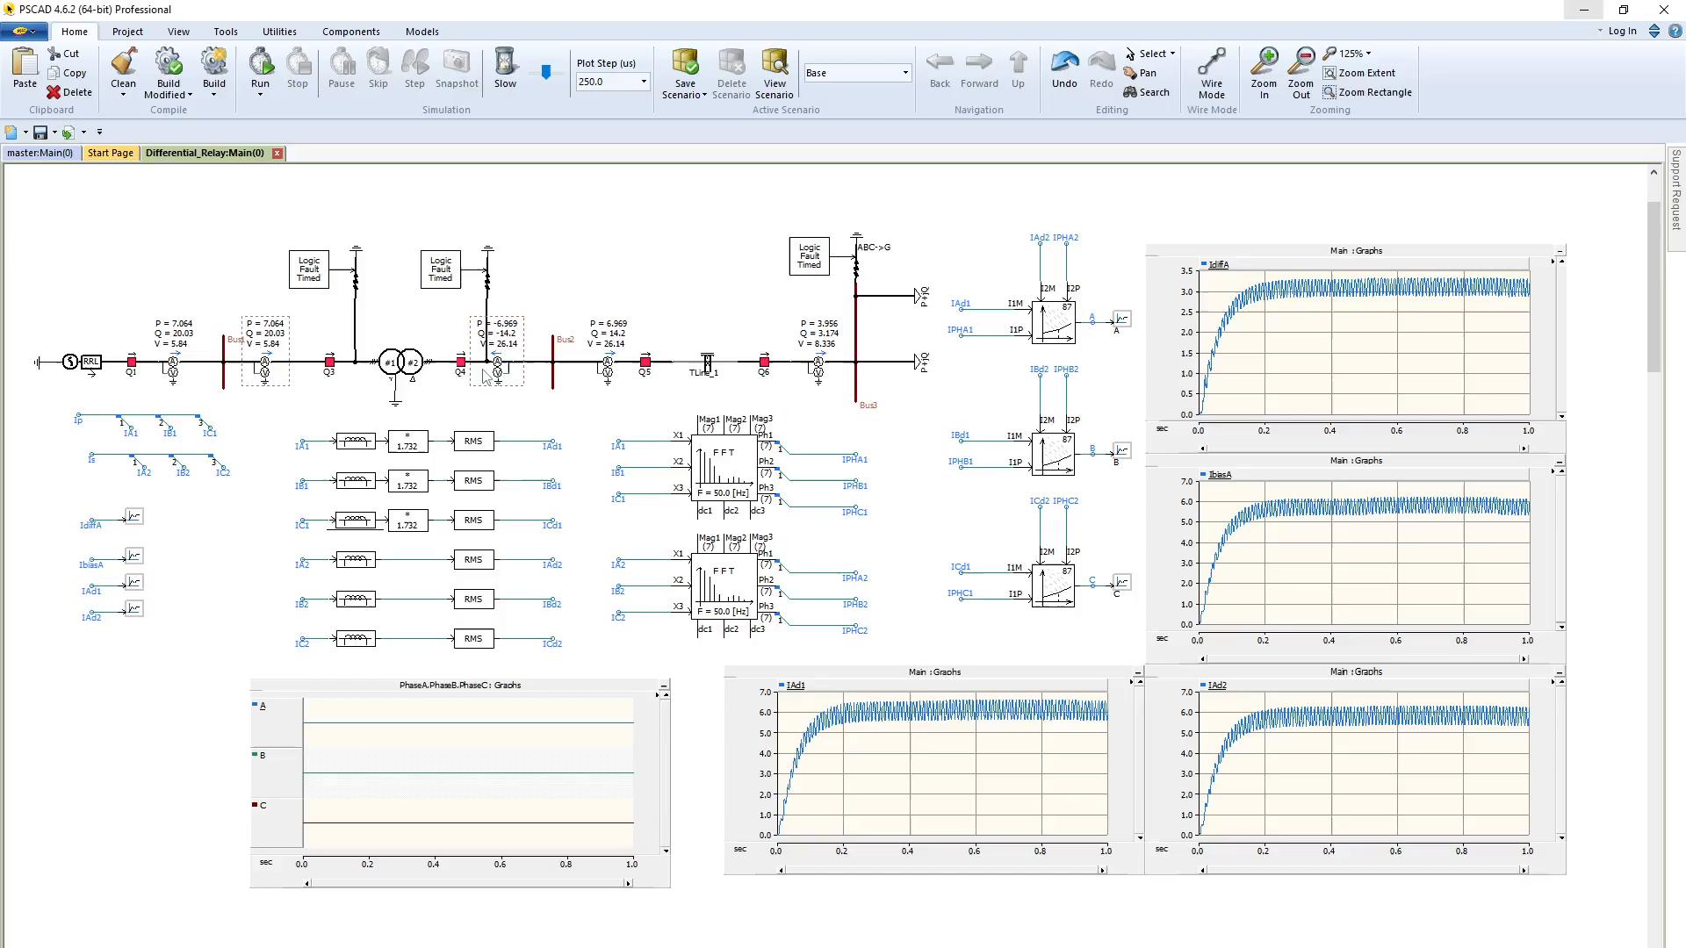
click(449, 384)
click(398, 452)
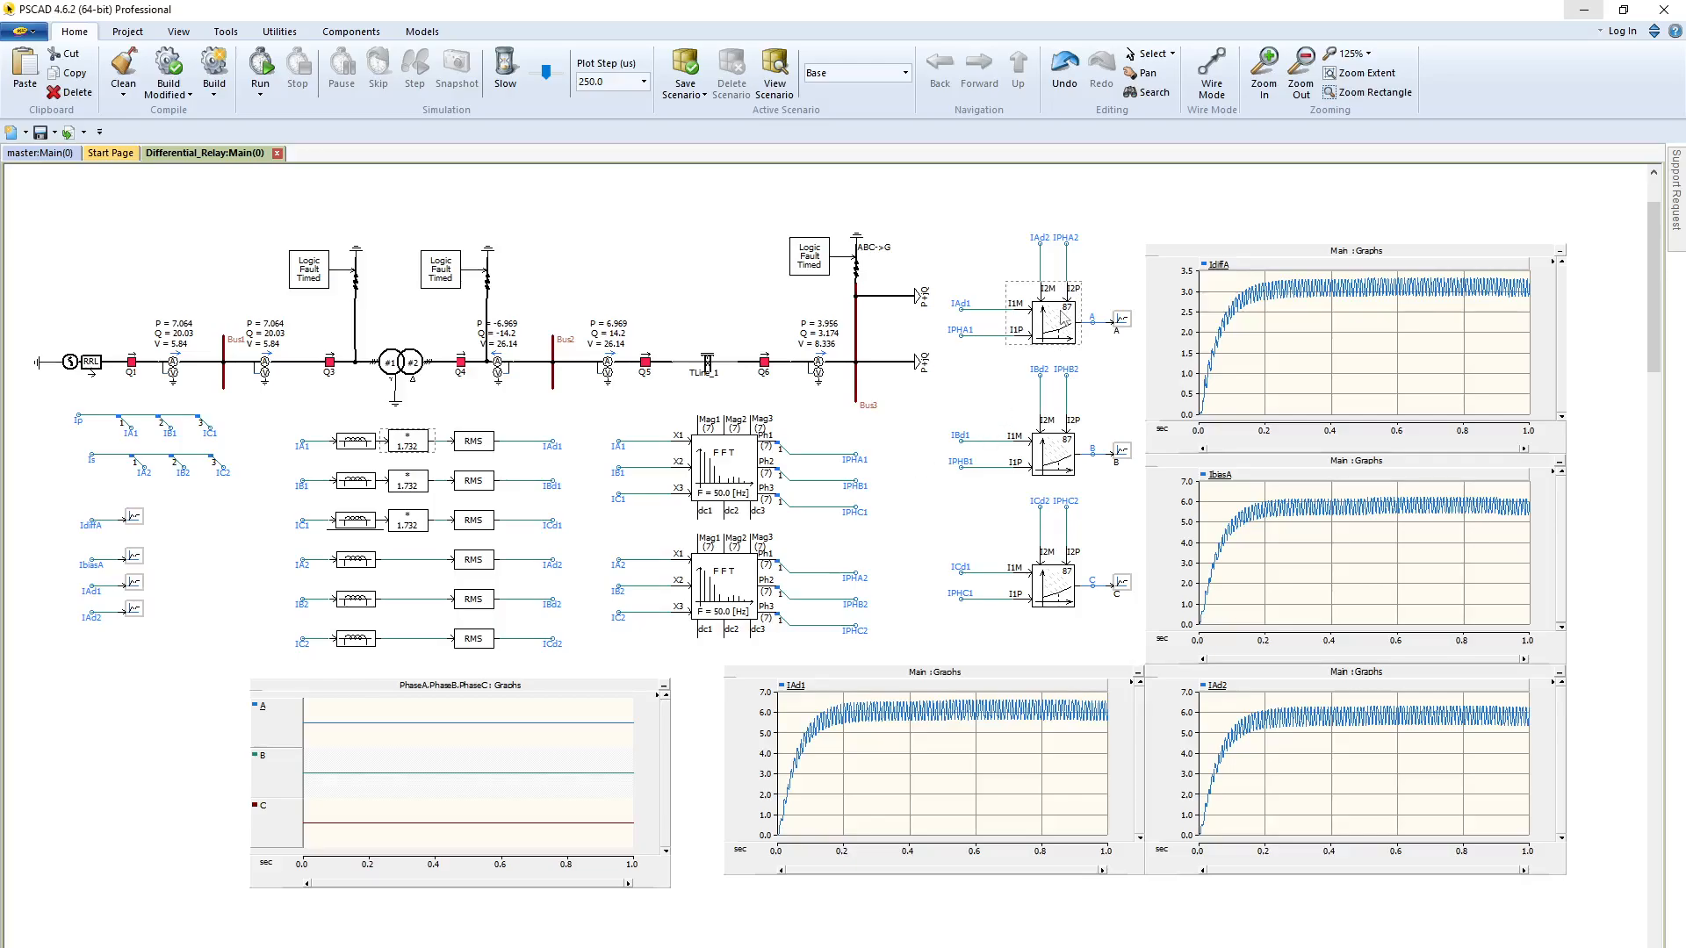
Check the phase A differential relay's main settings and internal output variables, and locate the IdiffA and IbiasA graphs
double_click(1065, 319)
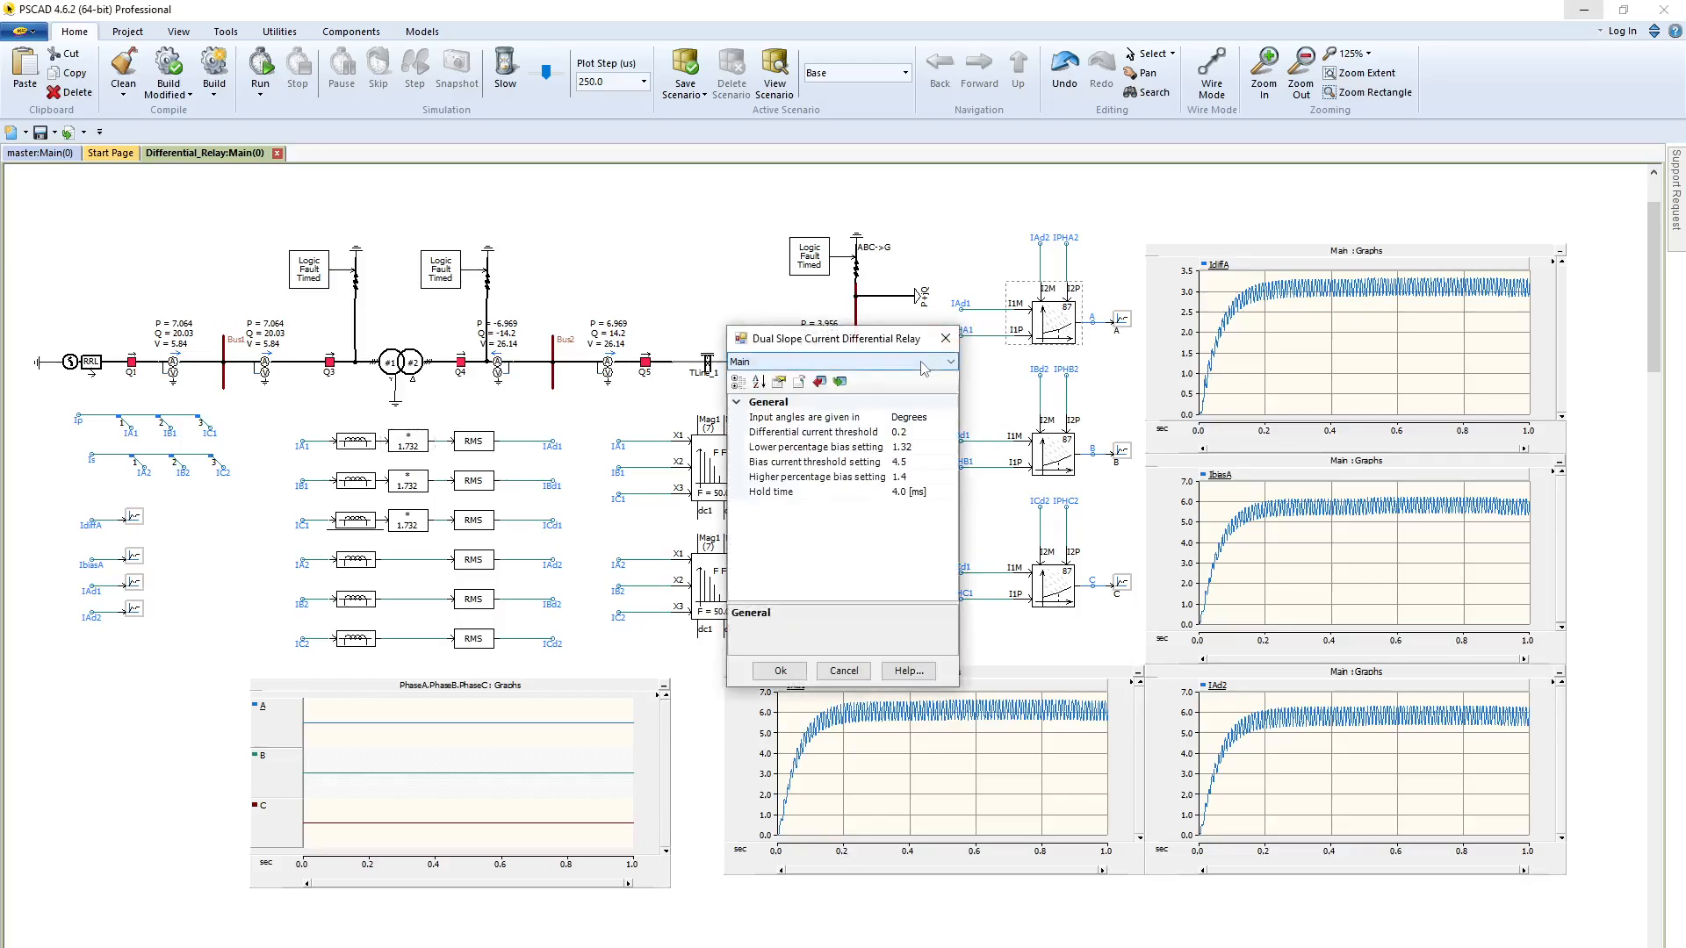
click(919, 362)
click(791, 386)
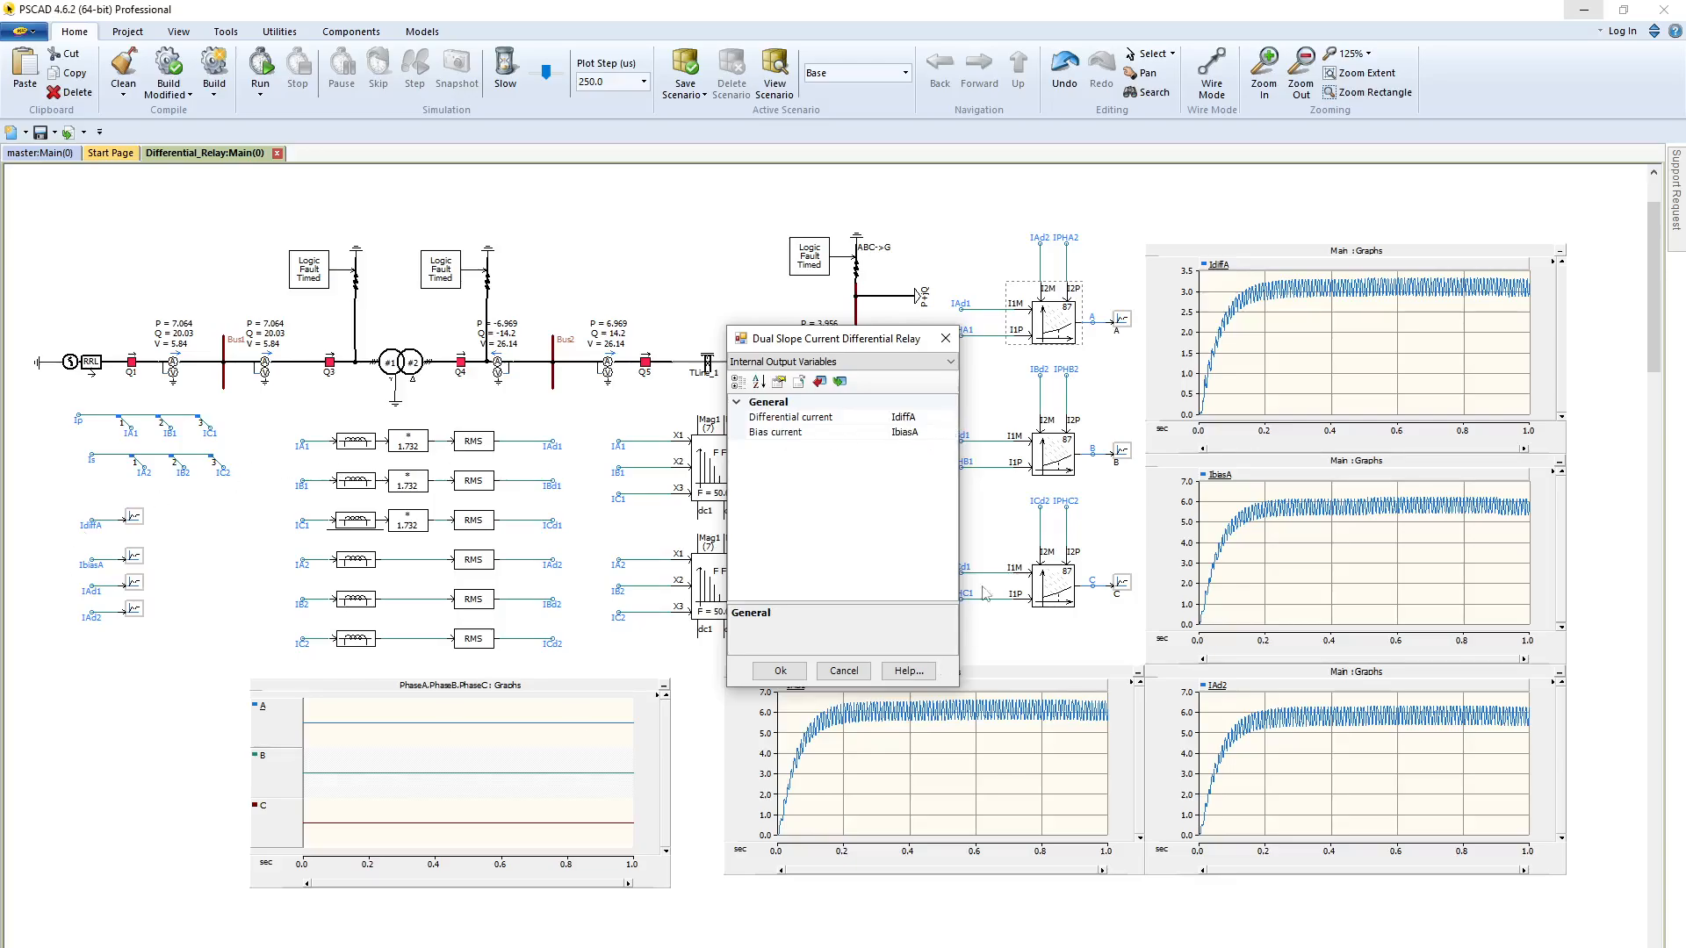
click(946, 339)
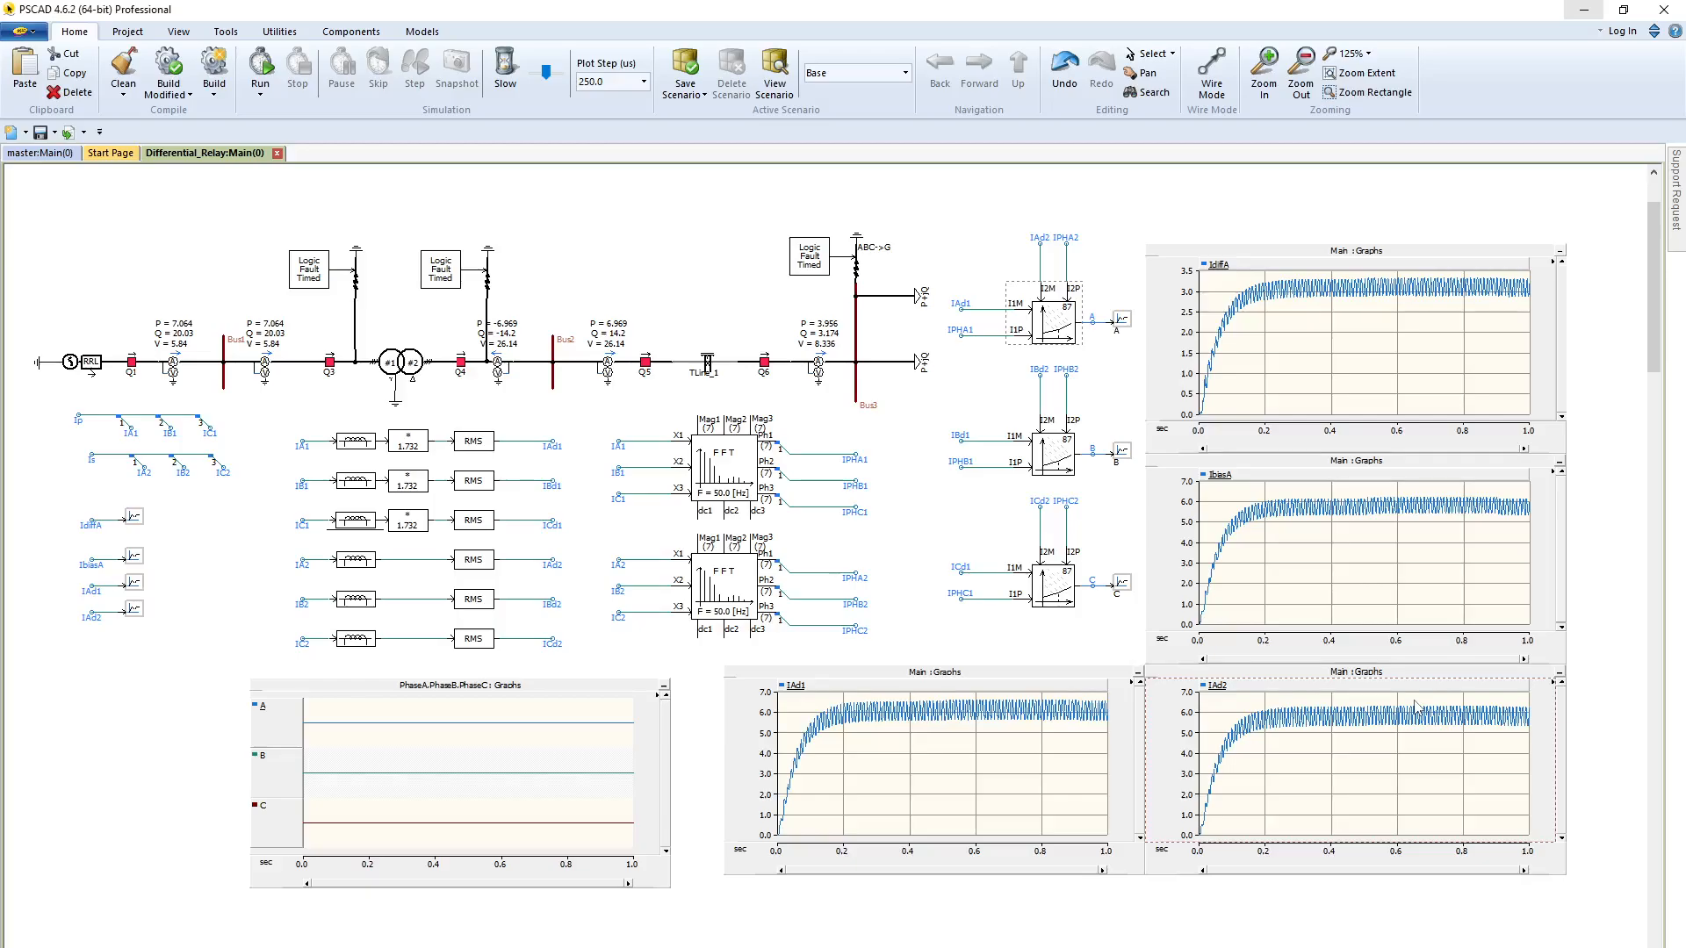
click(1178, 253)
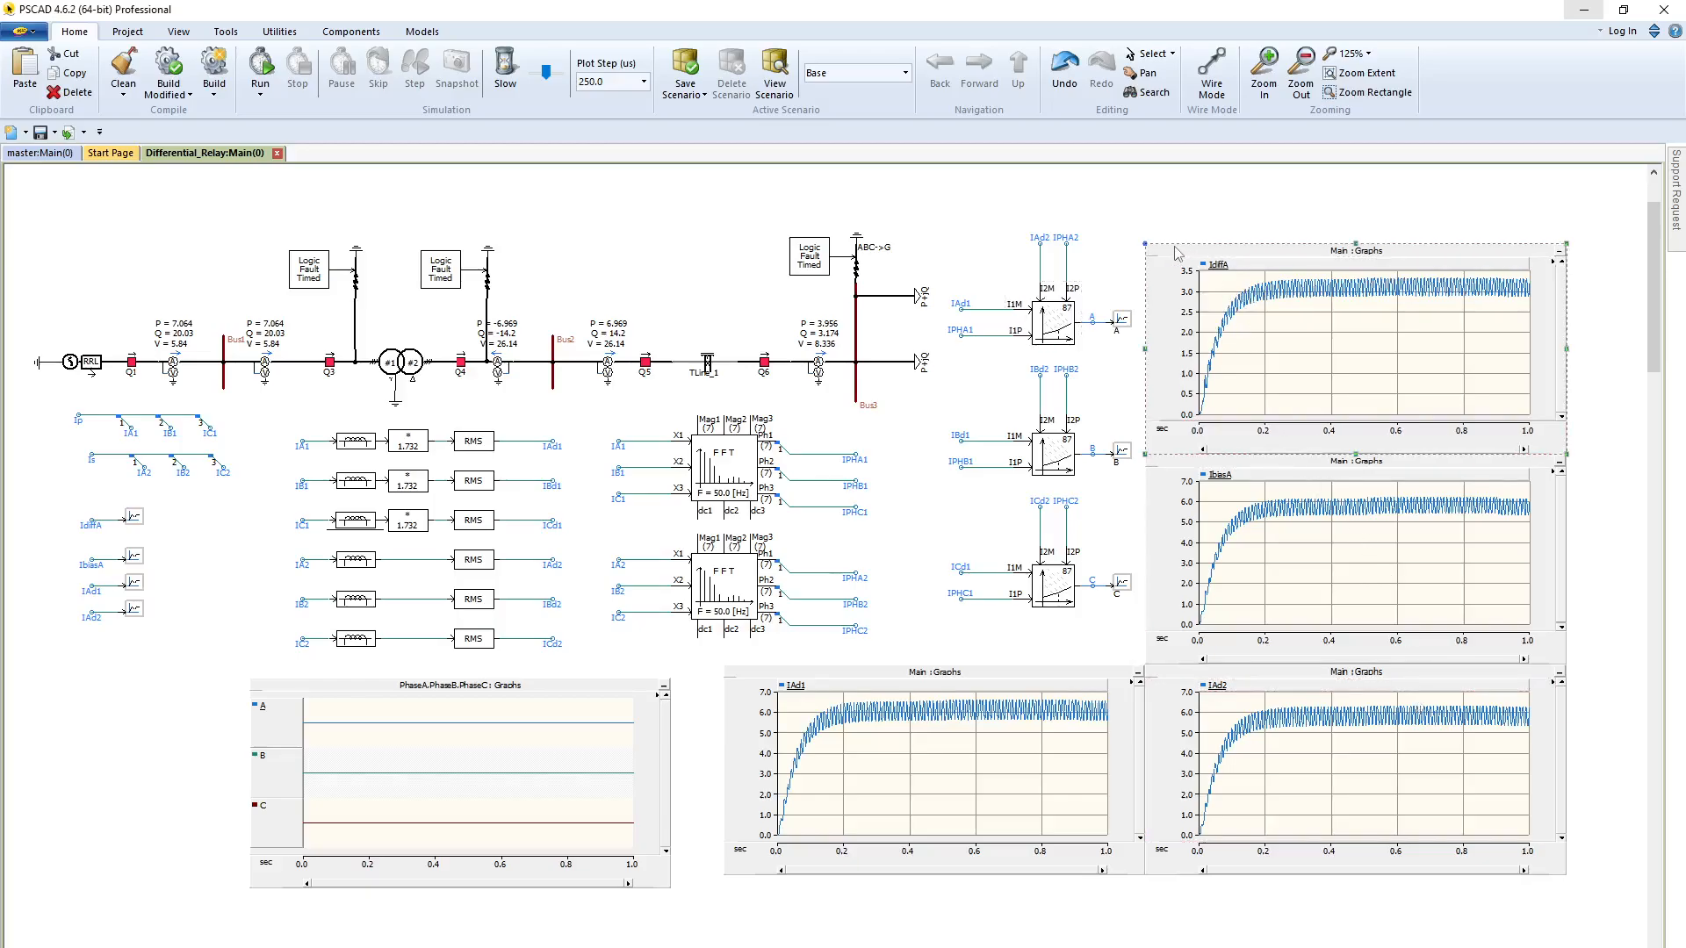
click(1189, 468)
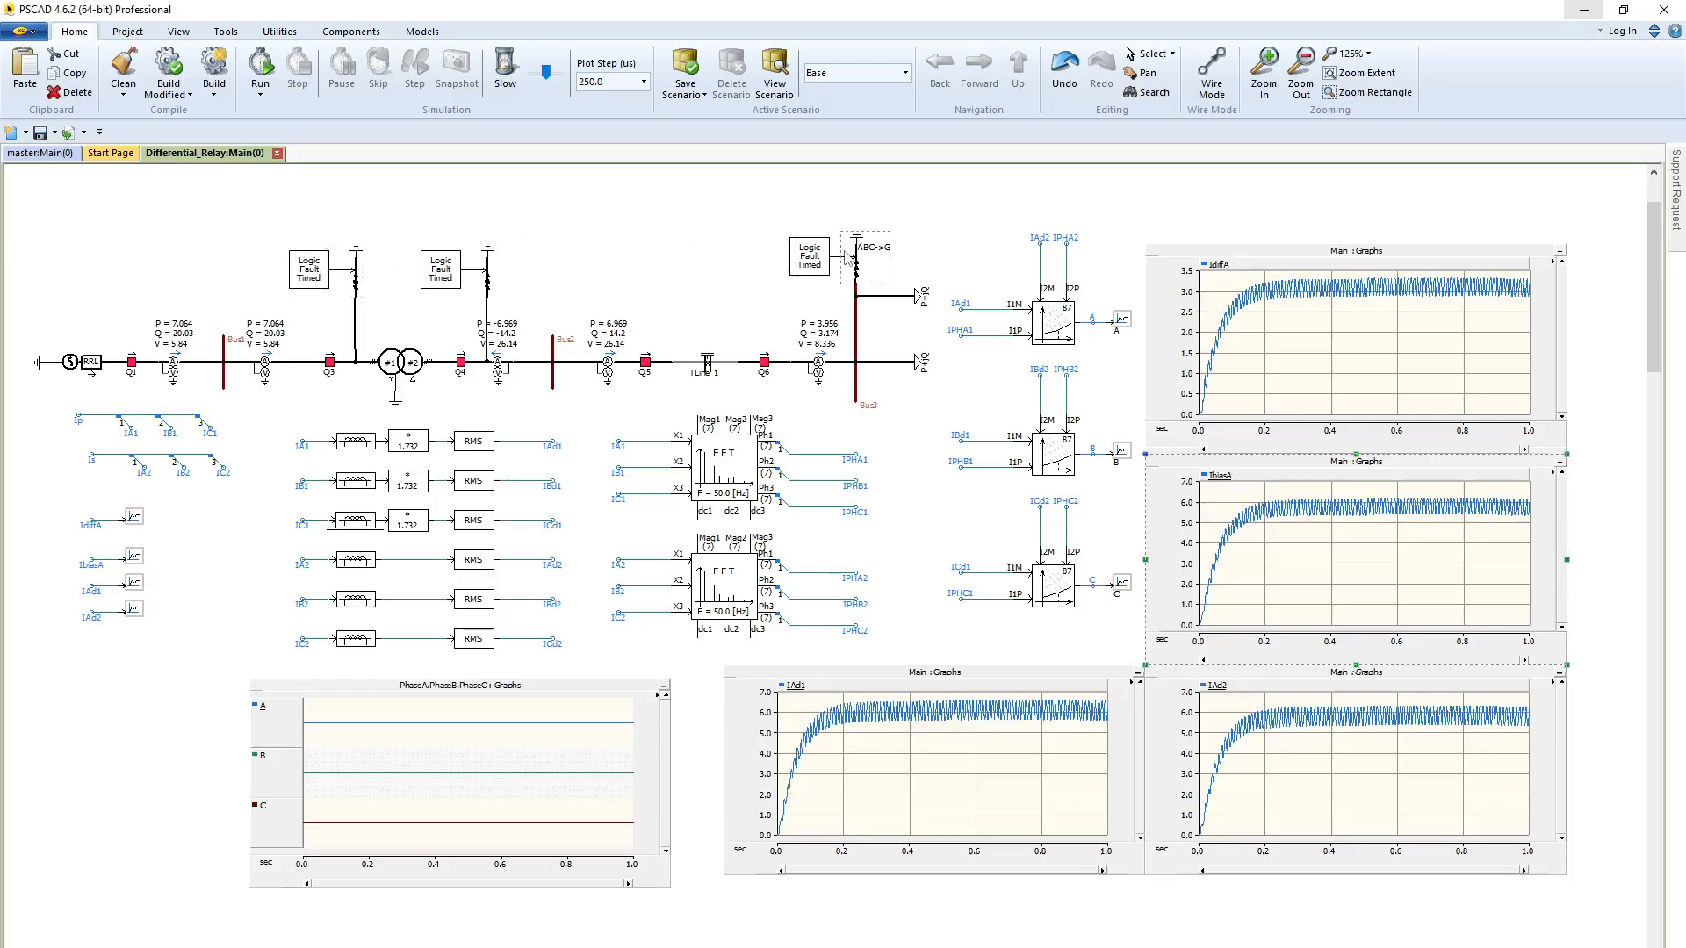
Check the fault time and duration in the timed fault logic at Bus3 and on the transformer's primary side
double_click(826, 270)
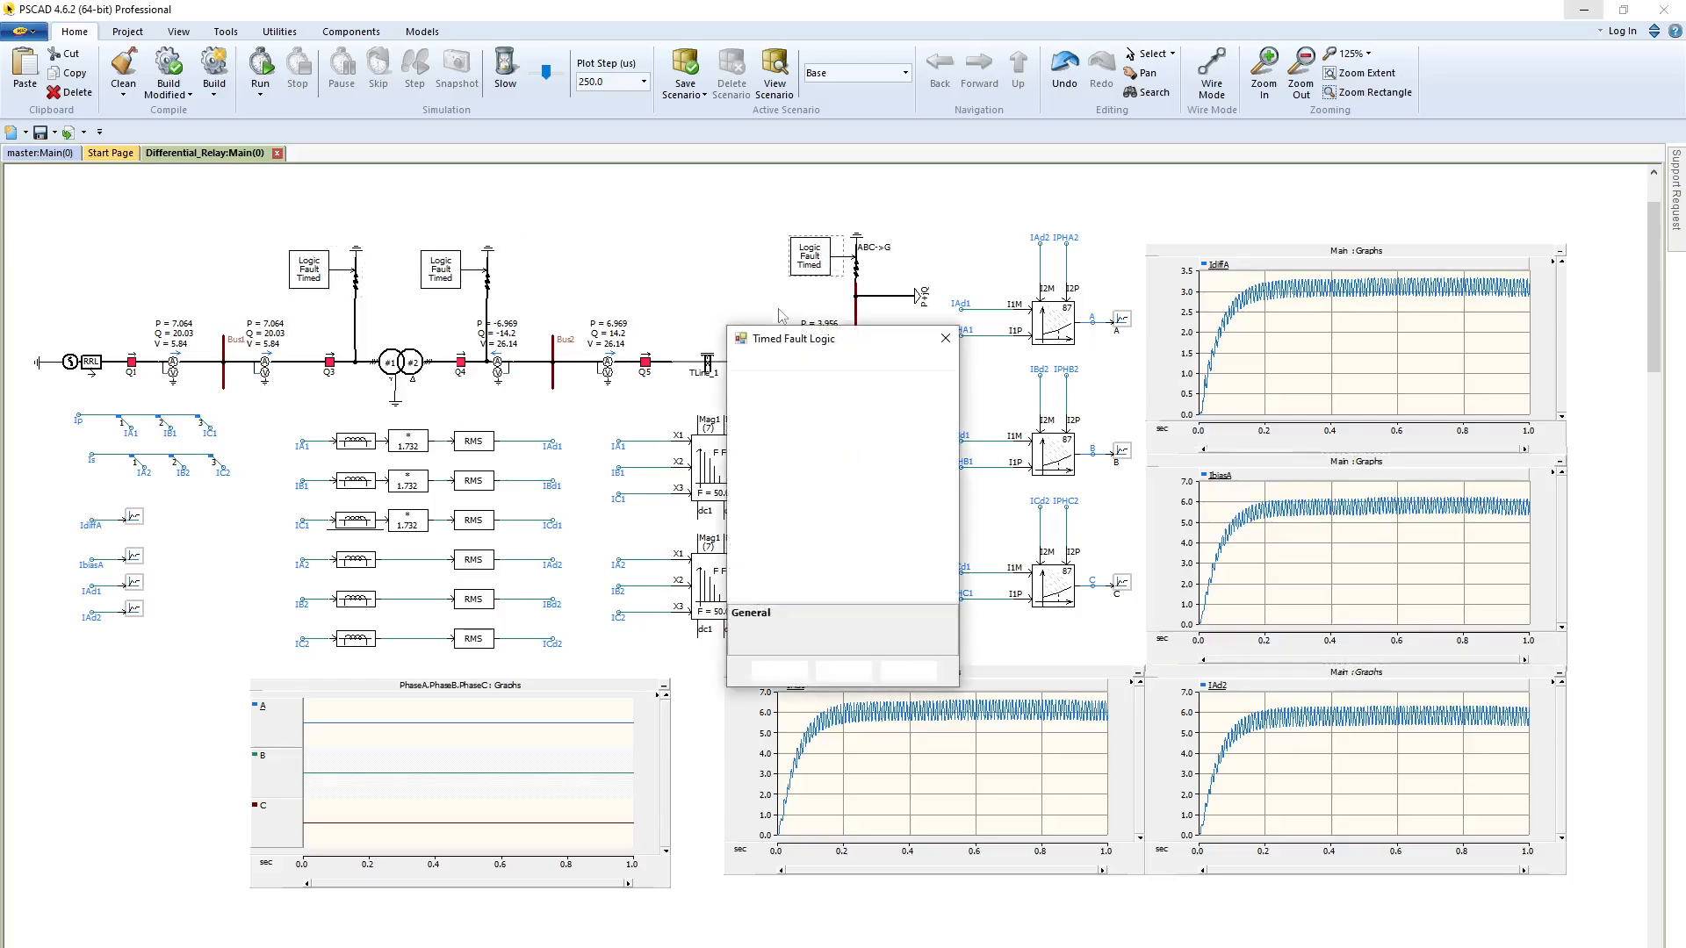
click(889, 420)
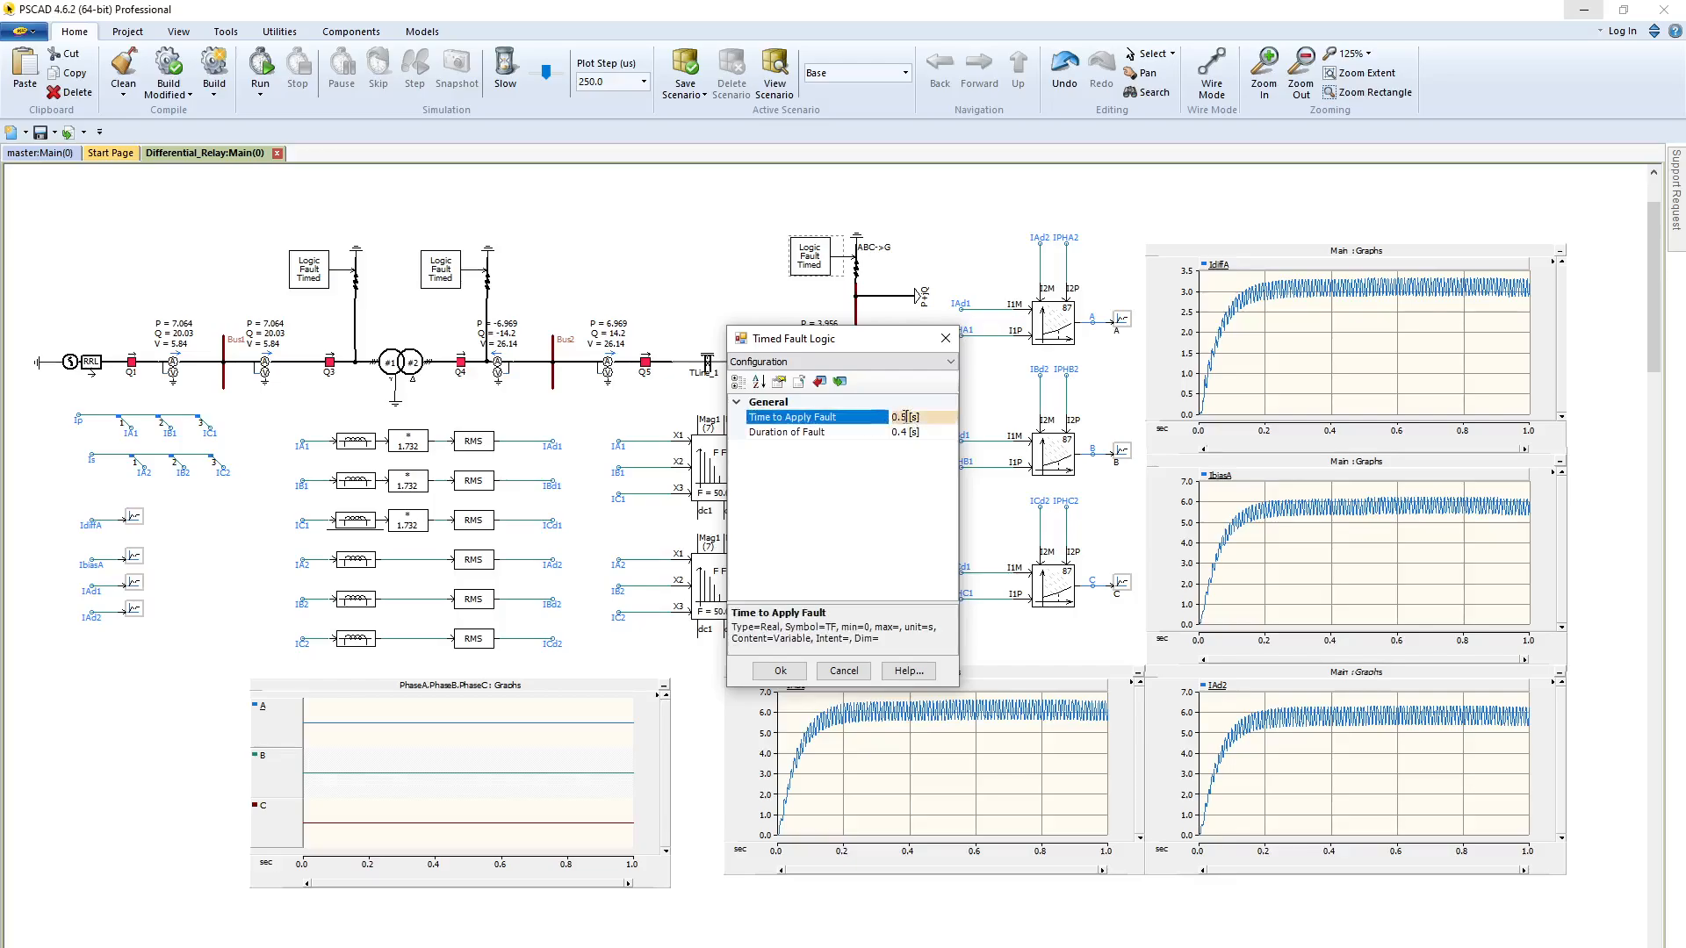
key(Escape)
key(Escape)
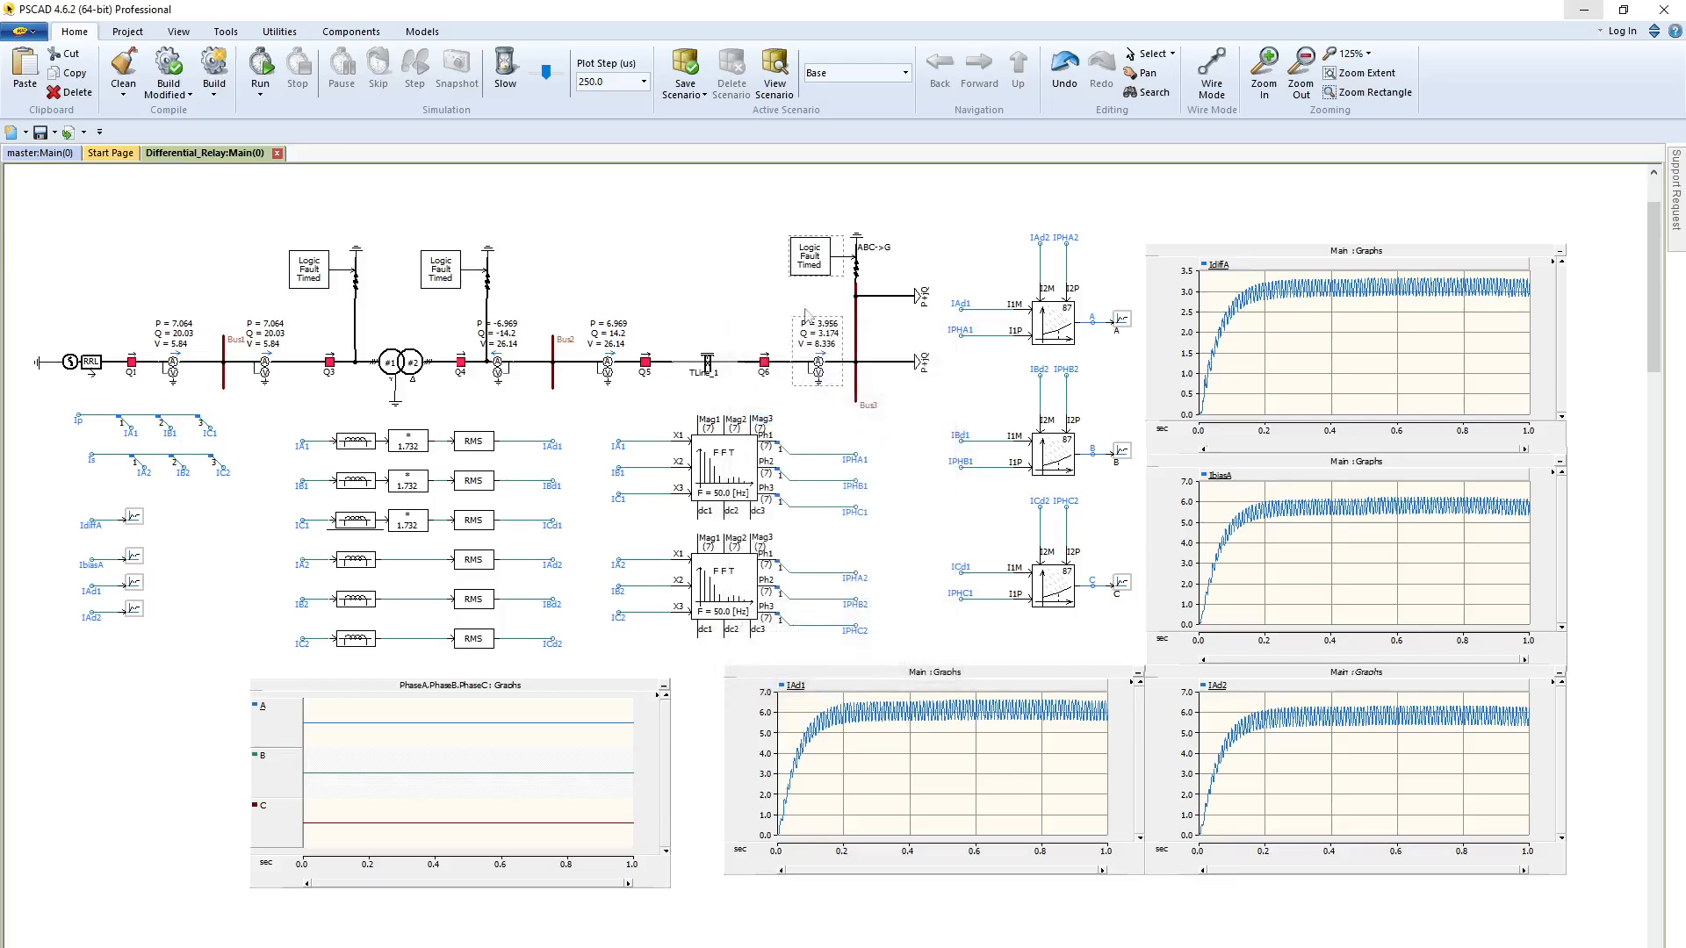
double_click(317, 279)
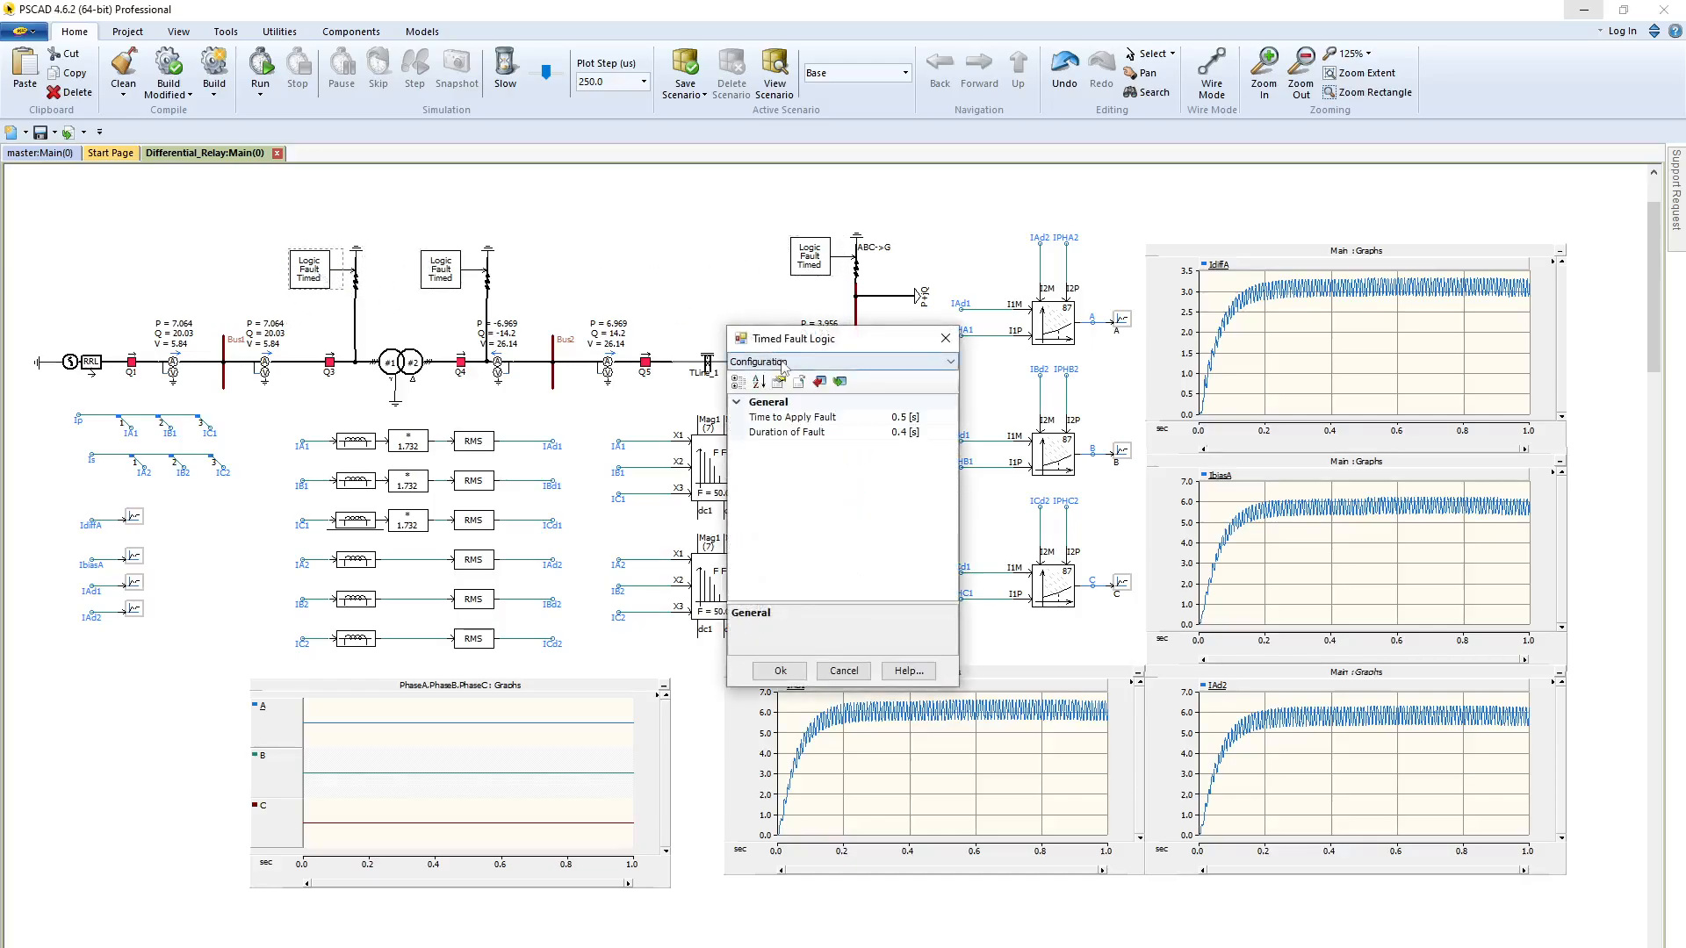
click(865, 364)
click(864, 368)
key(Escape)
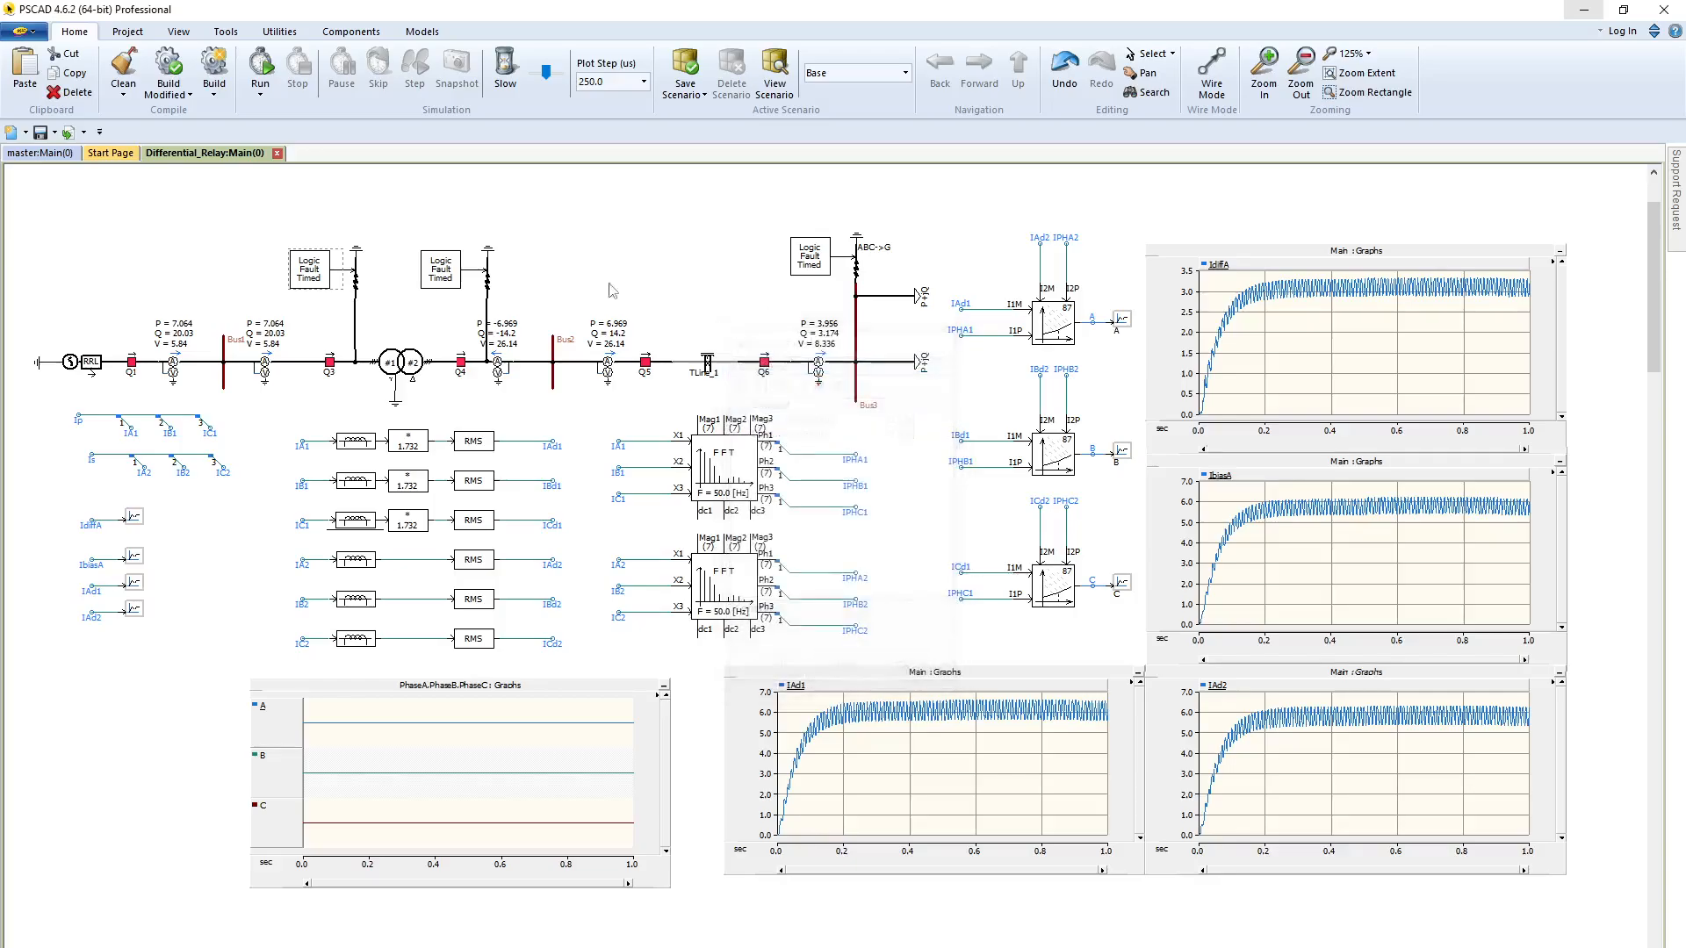
Set phase A in fault to Yes for the three-phase fault between Q3 and the transformer
double_click(356, 285)
click(904, 361)
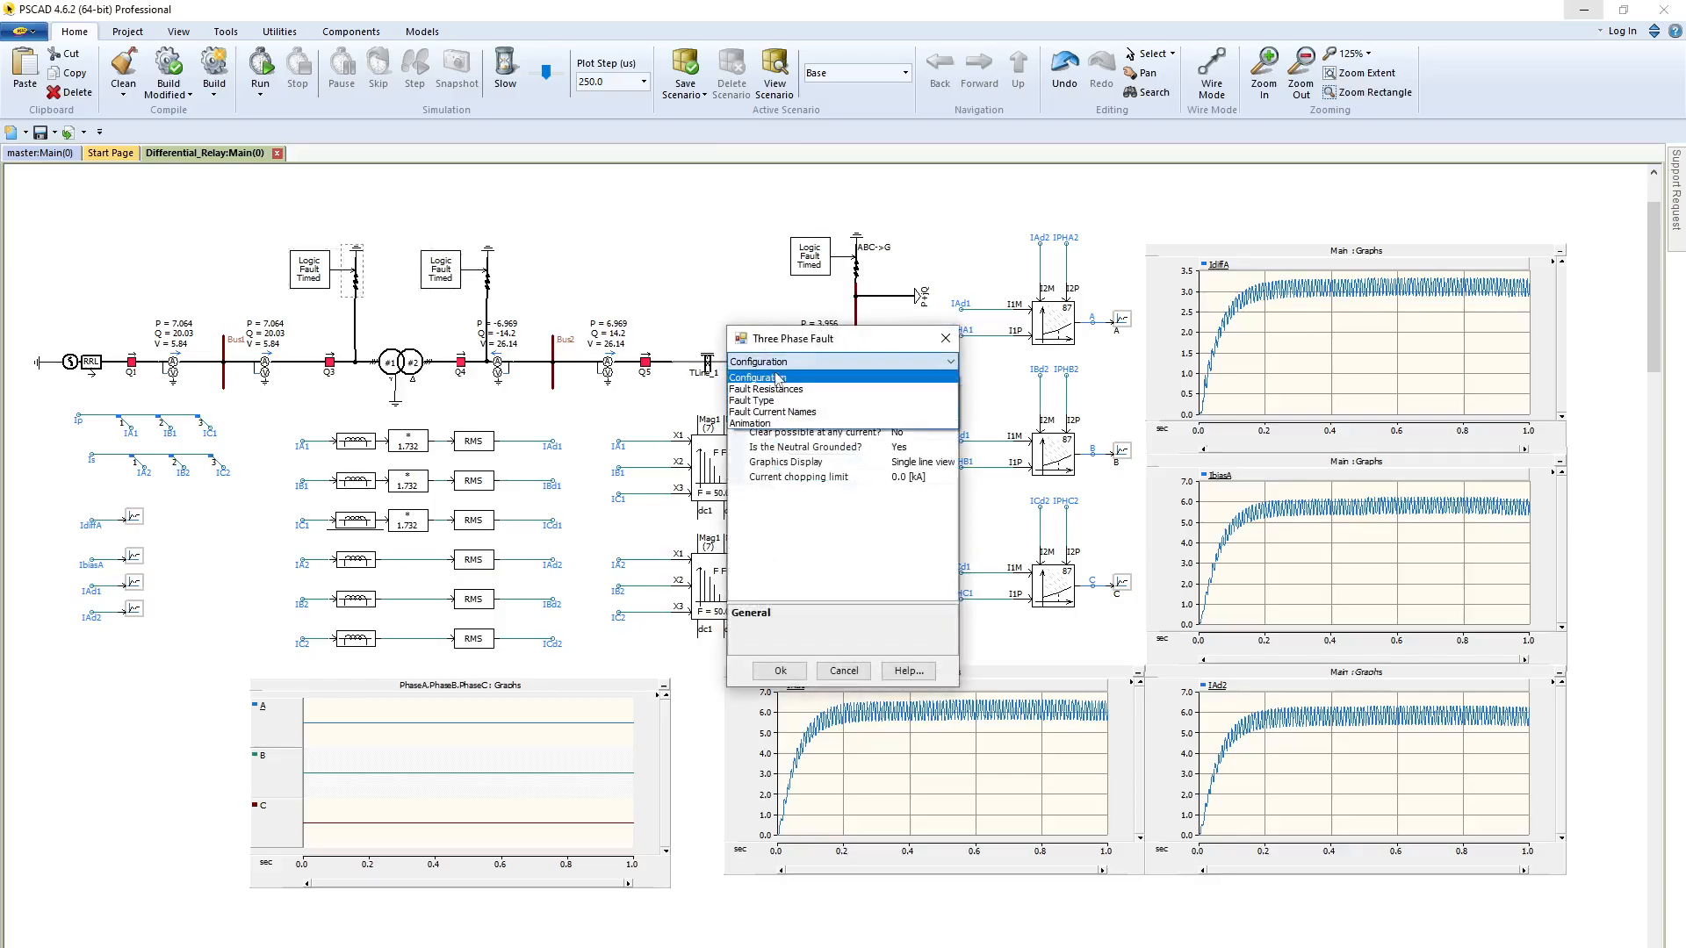
click(906, 406)
click(908, 416)
click(908, 417)
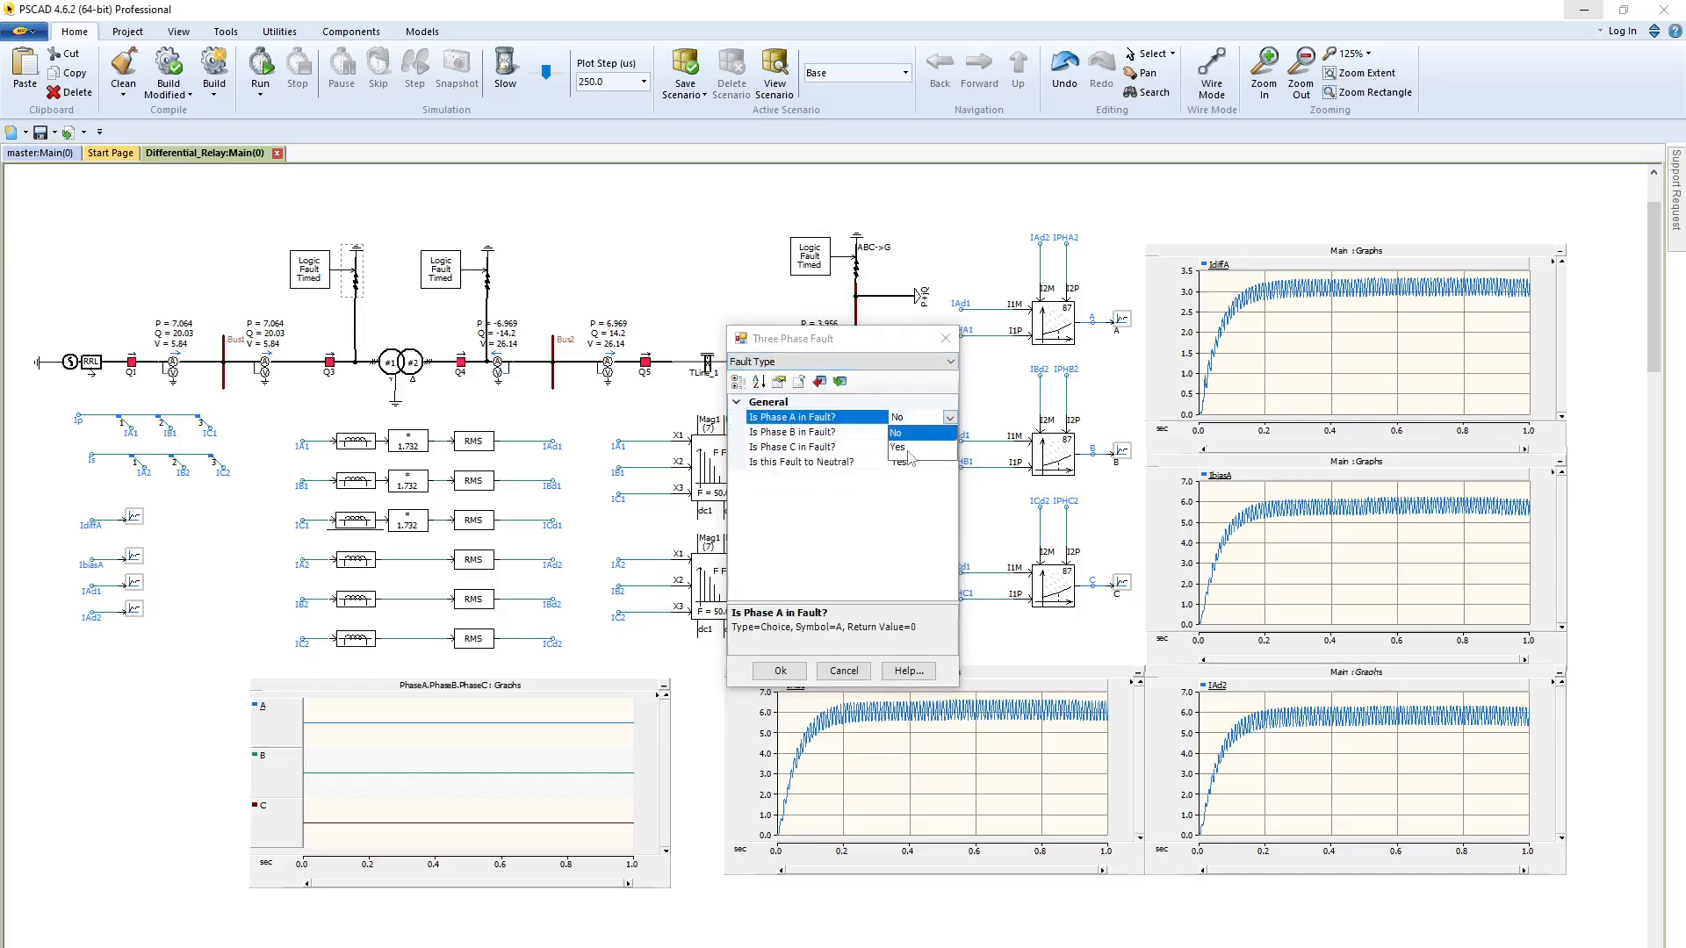
click(911, 457)
click(780, 671)
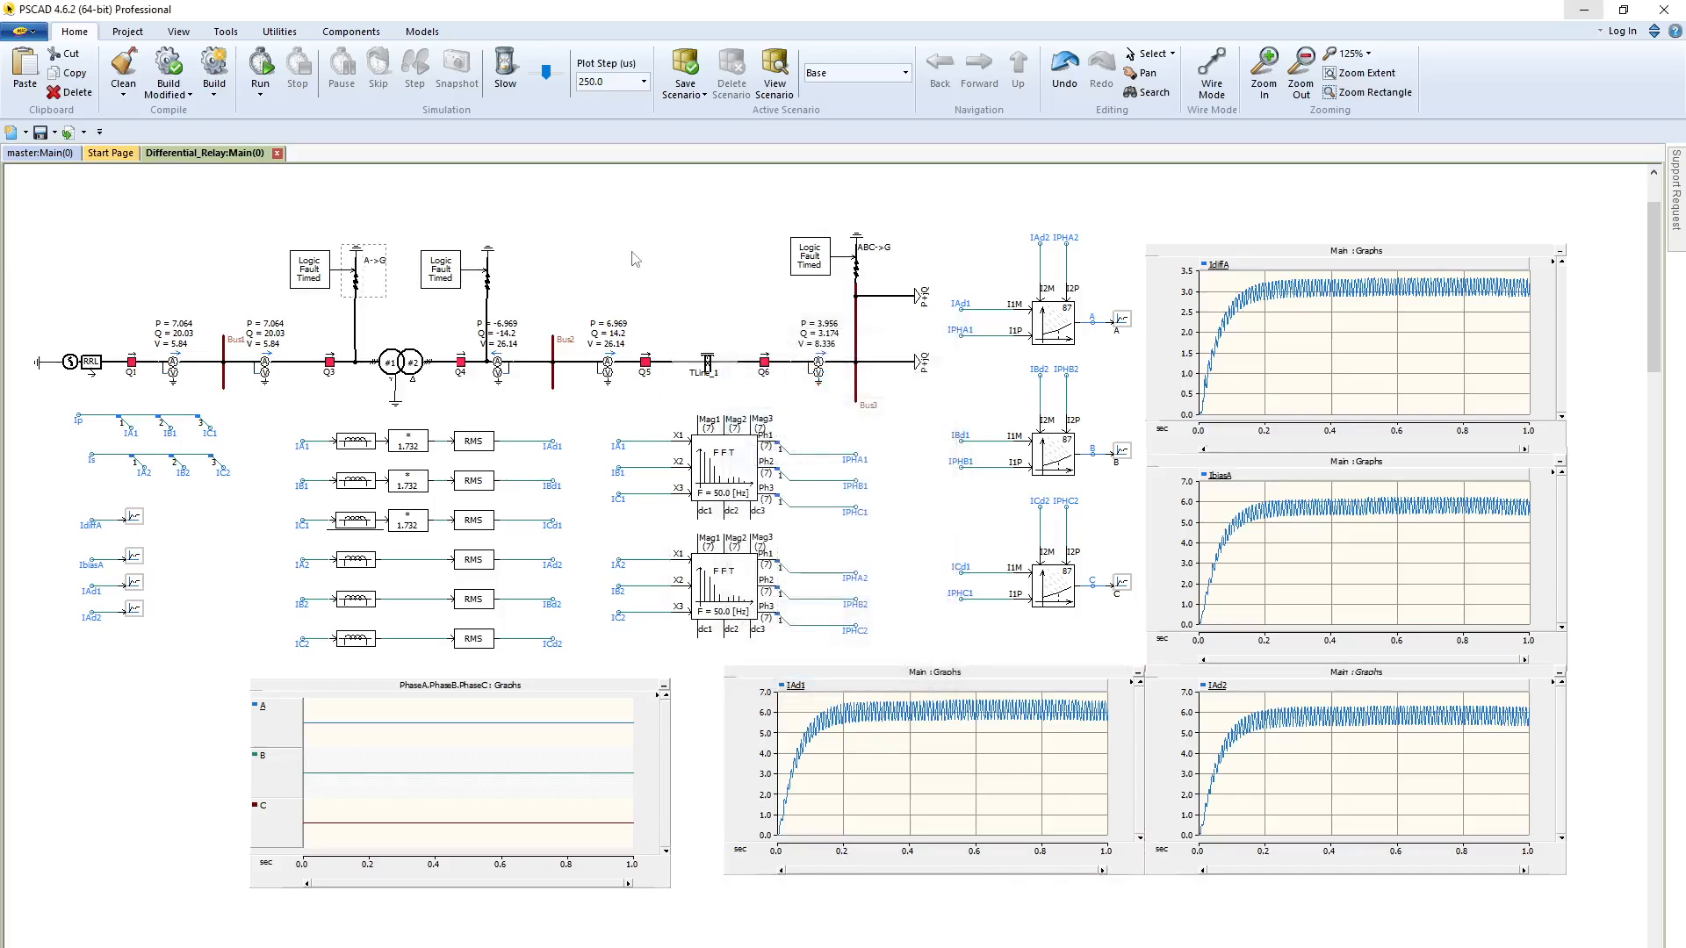
Run the simulation with the phase A fault applied and close the build messages
click(262, 77)
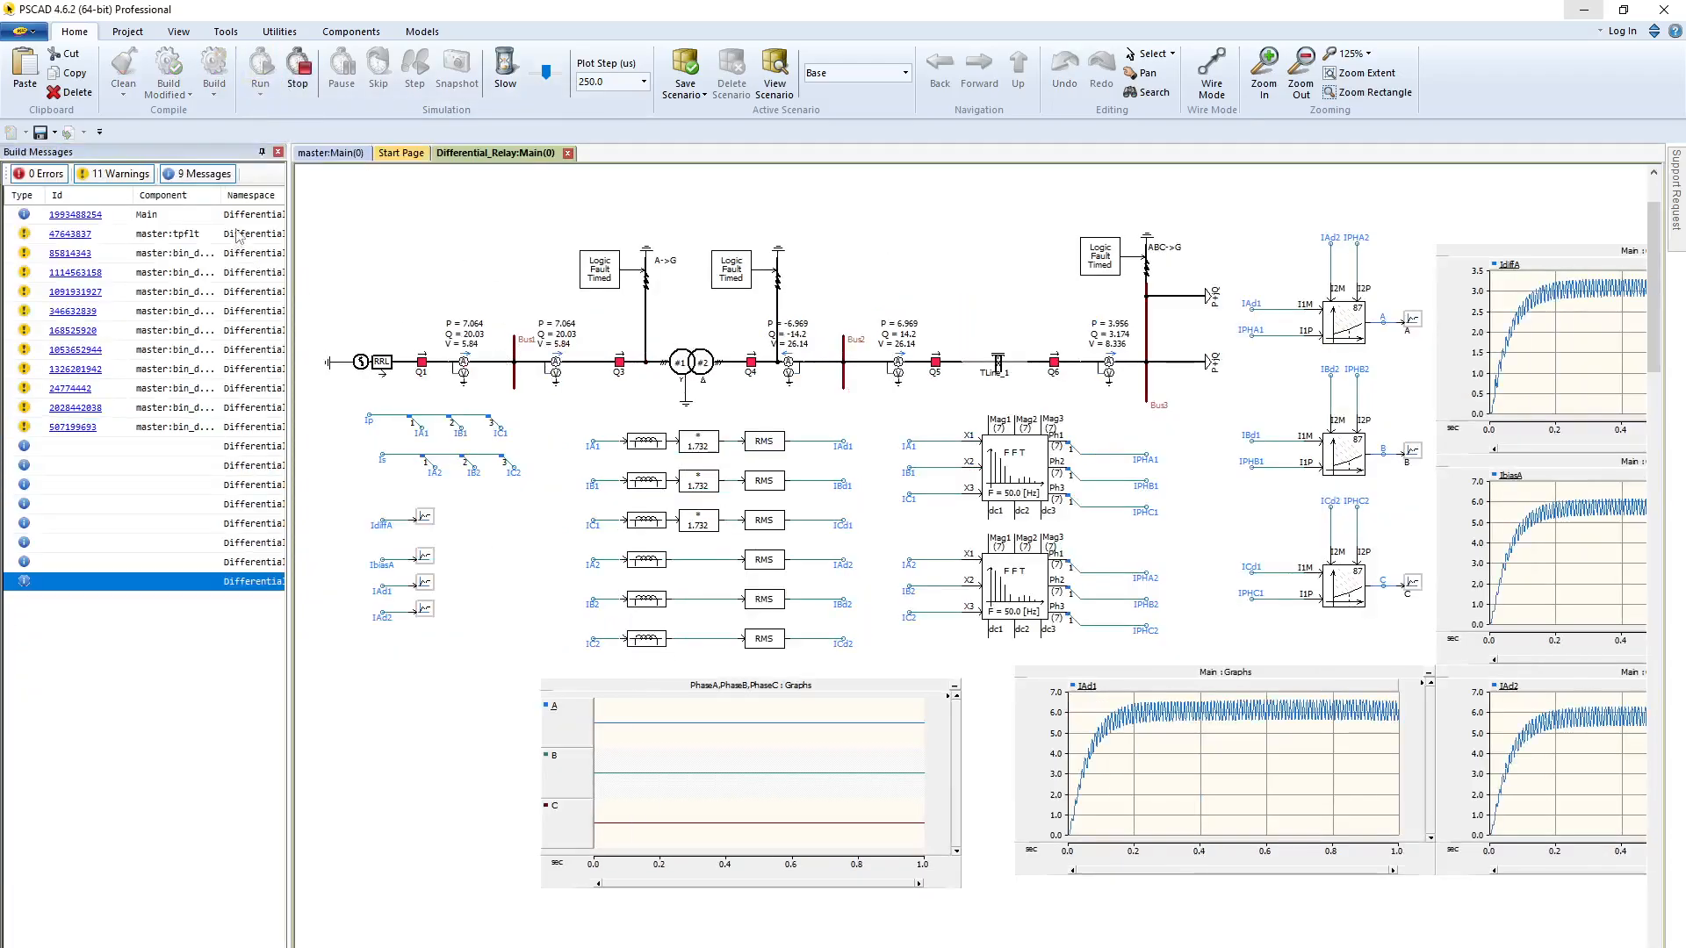
click(278, 153)
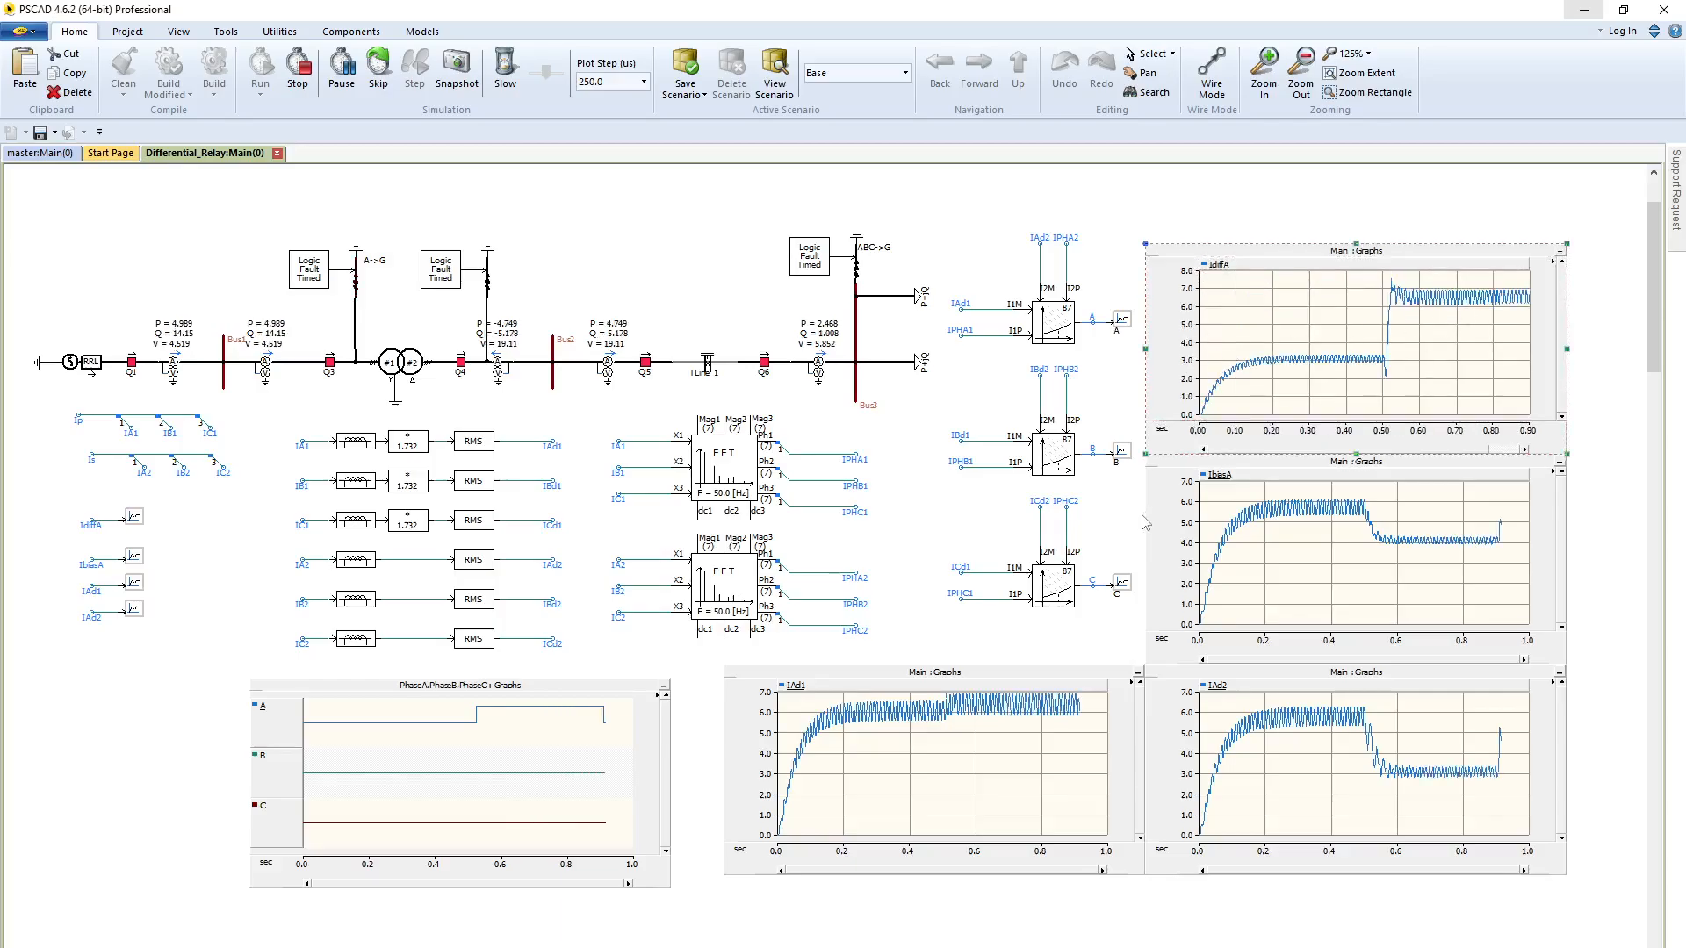
click(1168, 474)
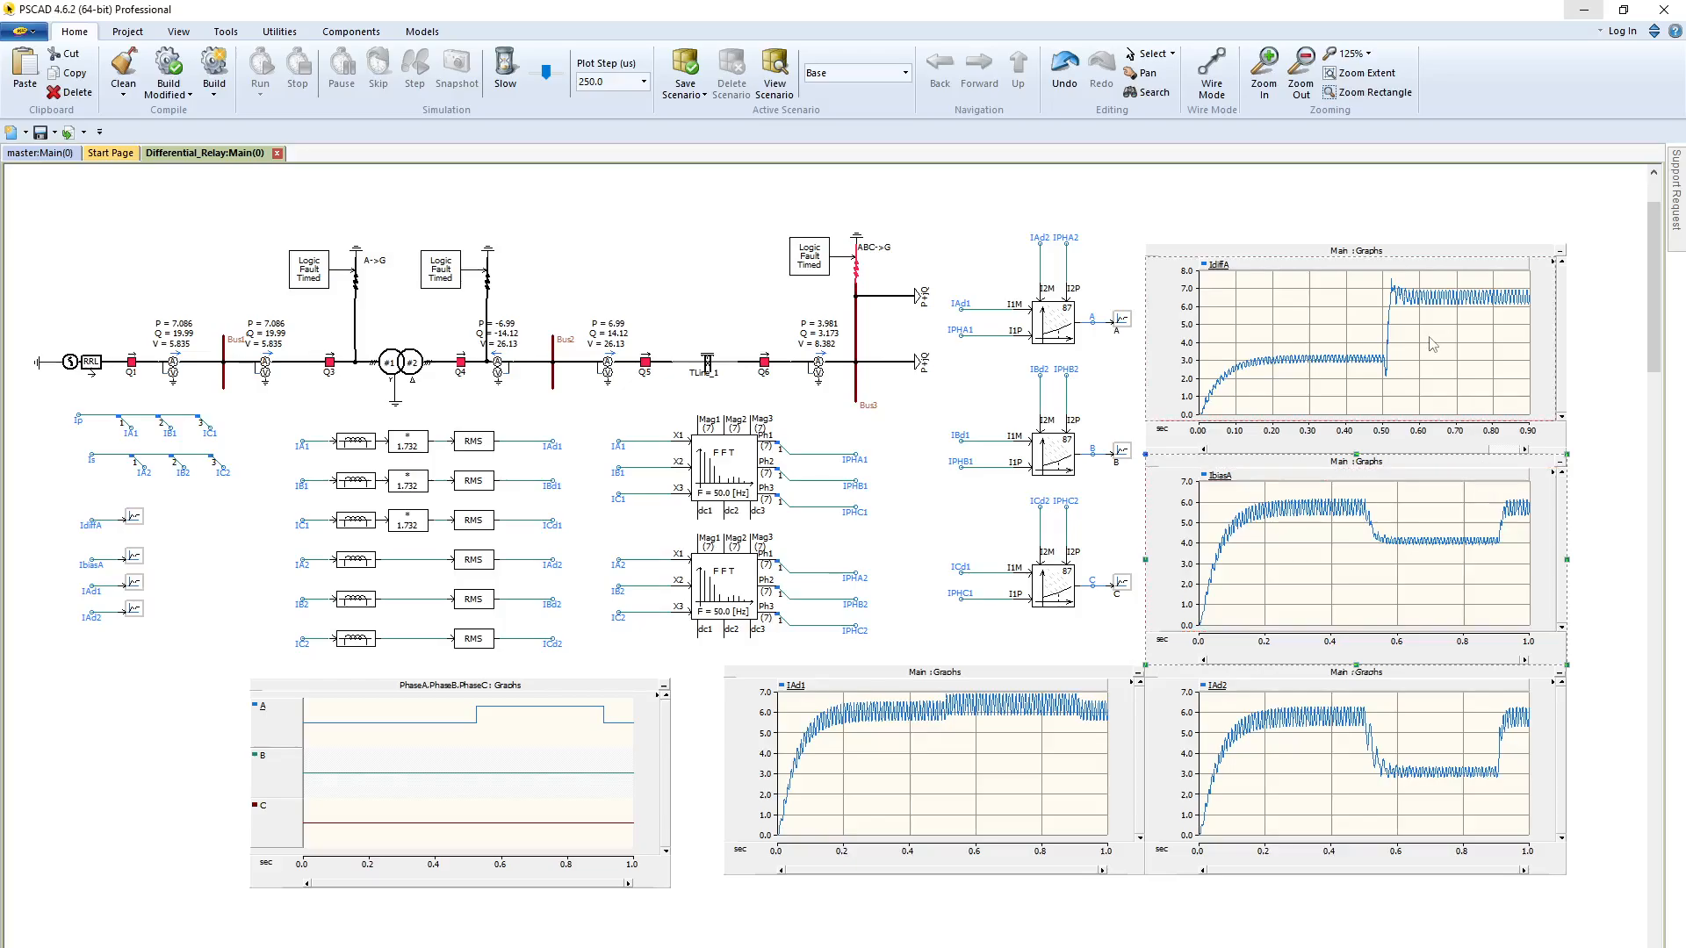
Zoom the IdiffA and IbiasA graphs in on the fault interval to read the differential and bias currents
drag(1380, 289, 1569, 338)
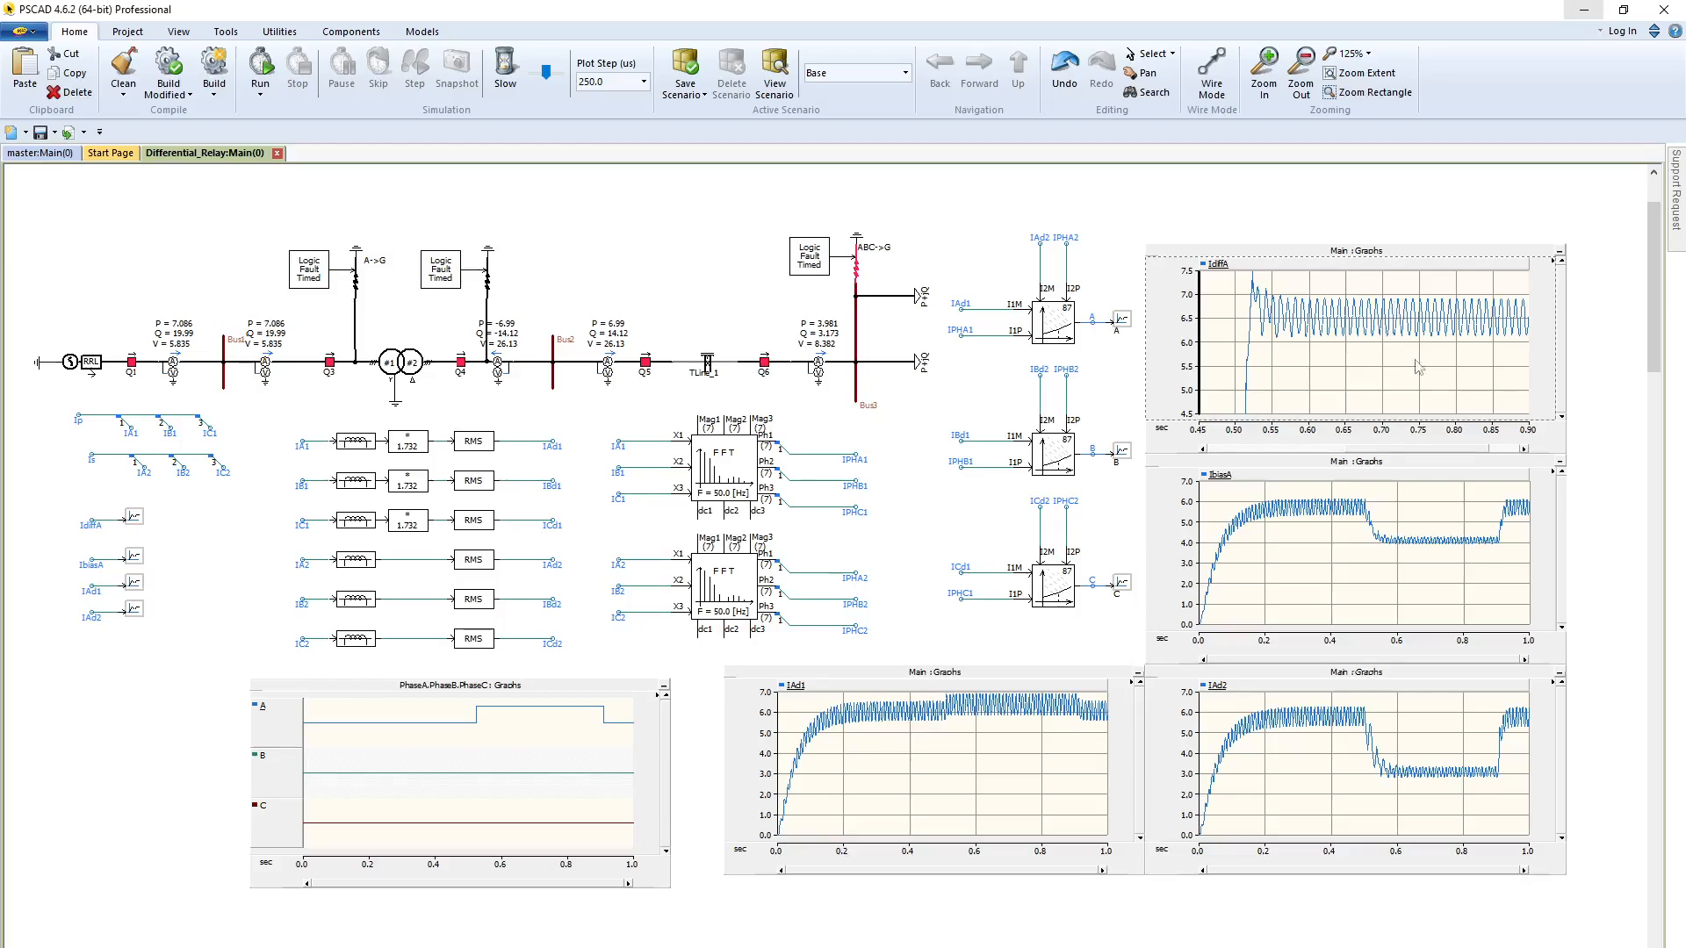
drag(1333, 538, 1546, 581)
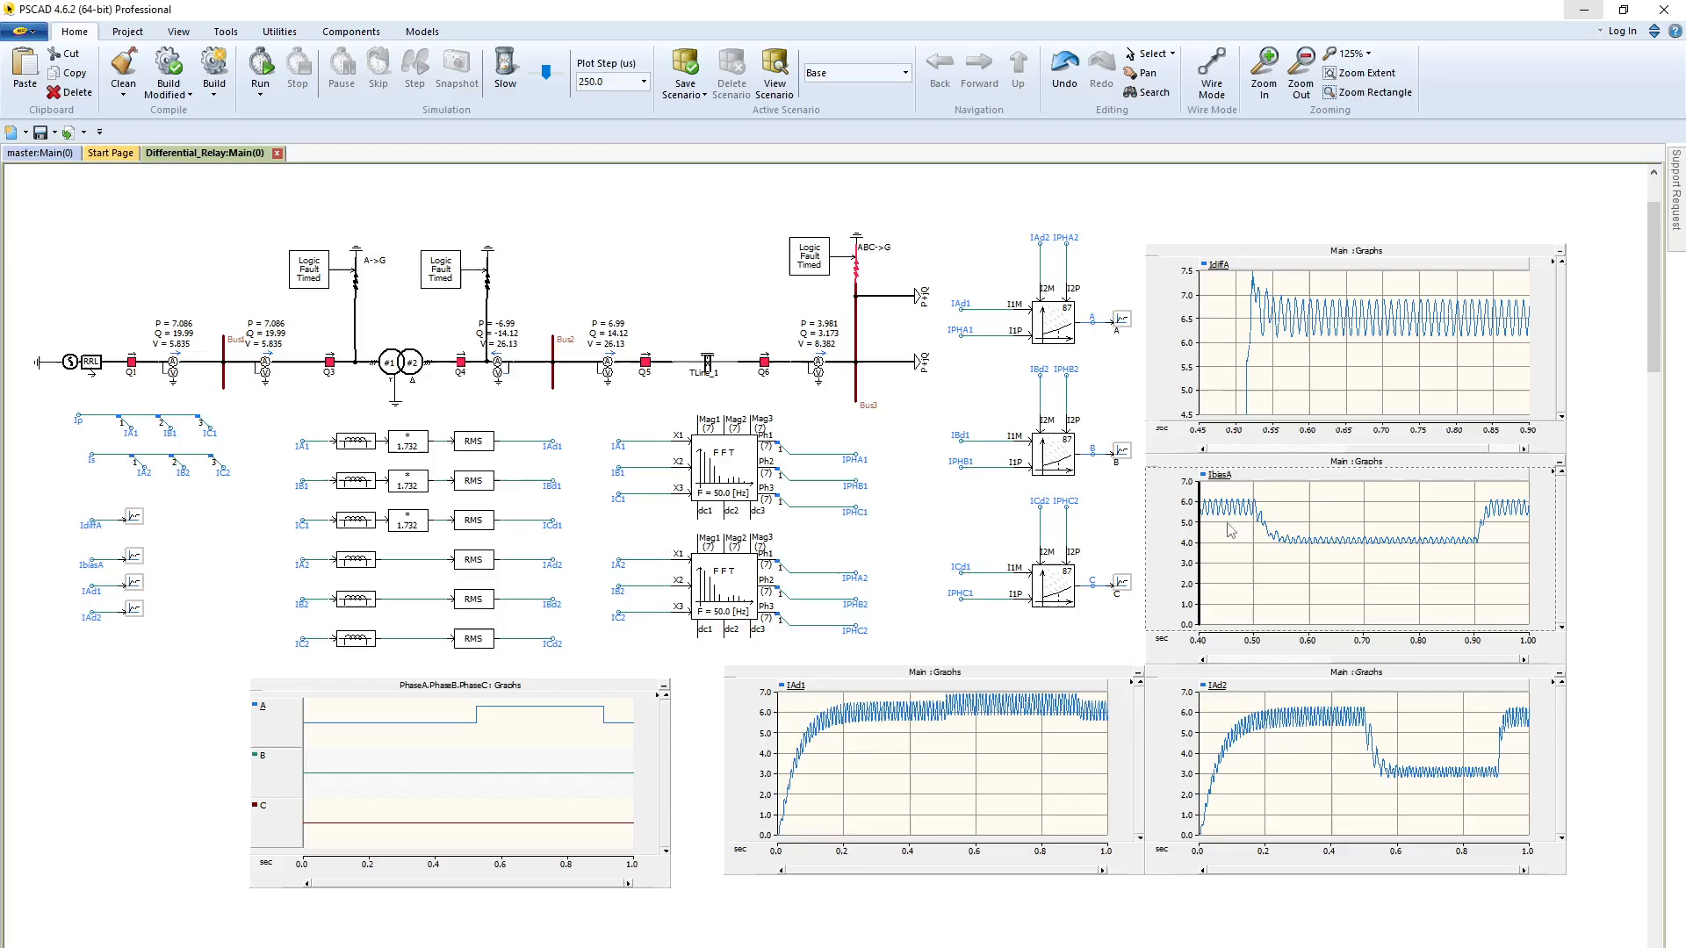
drag(1229, 520, 1528, 593)
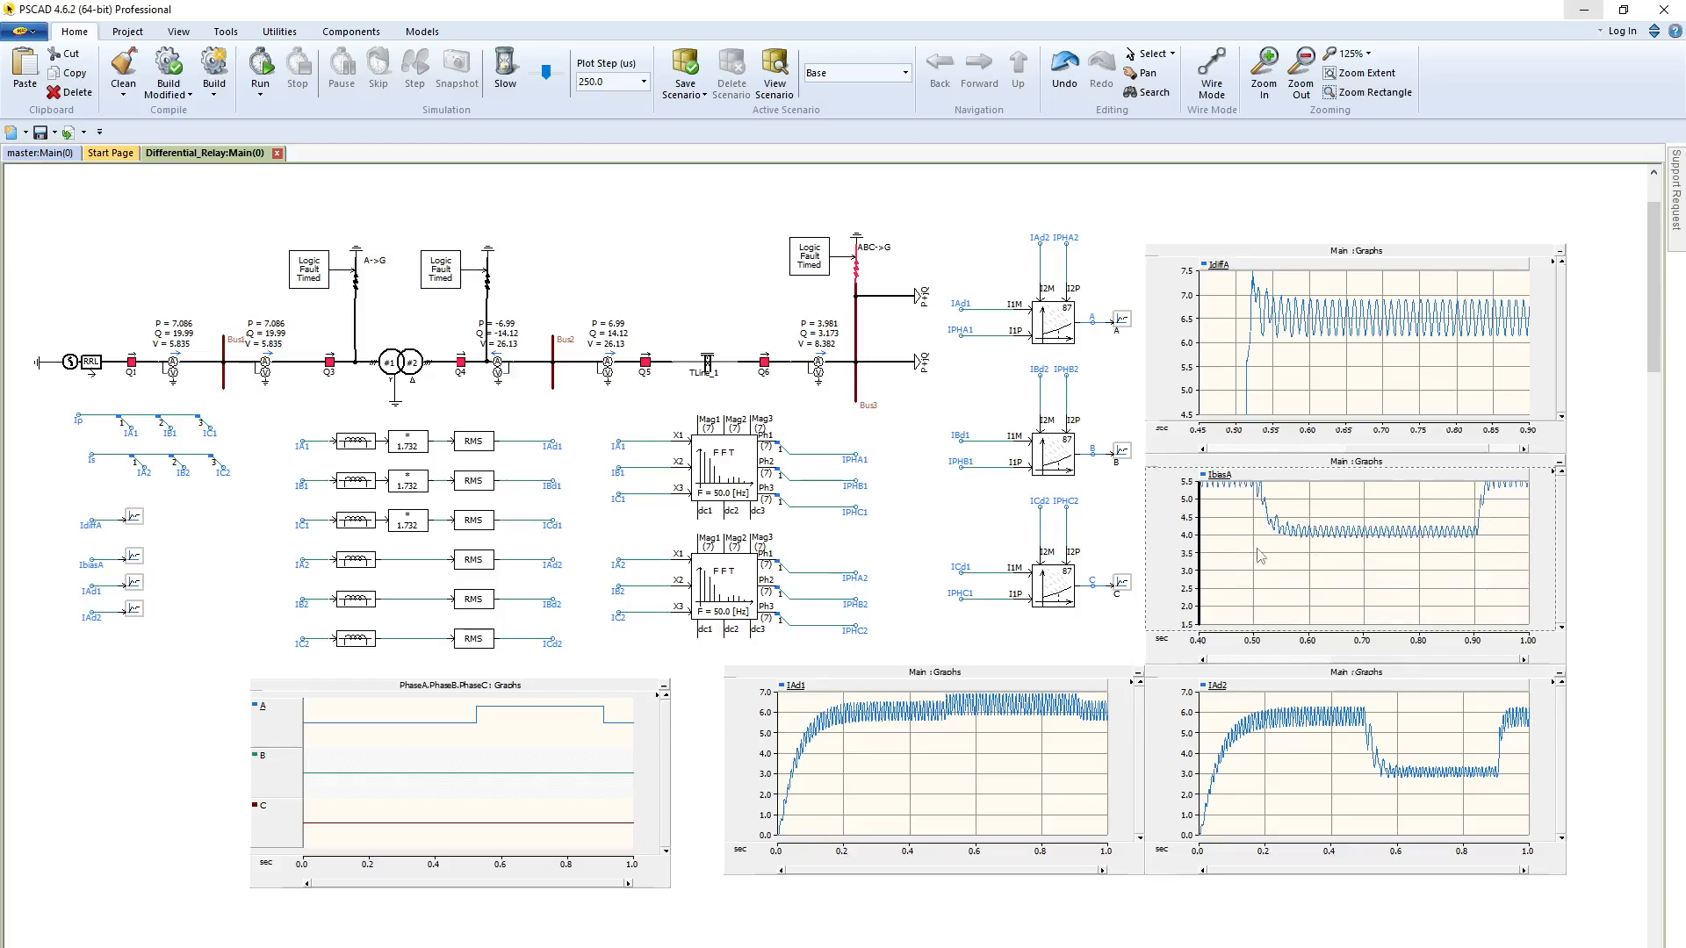
Open the help page for the phase A dual slope current differential relay
double_click(1059, 331)
click(912, 671)
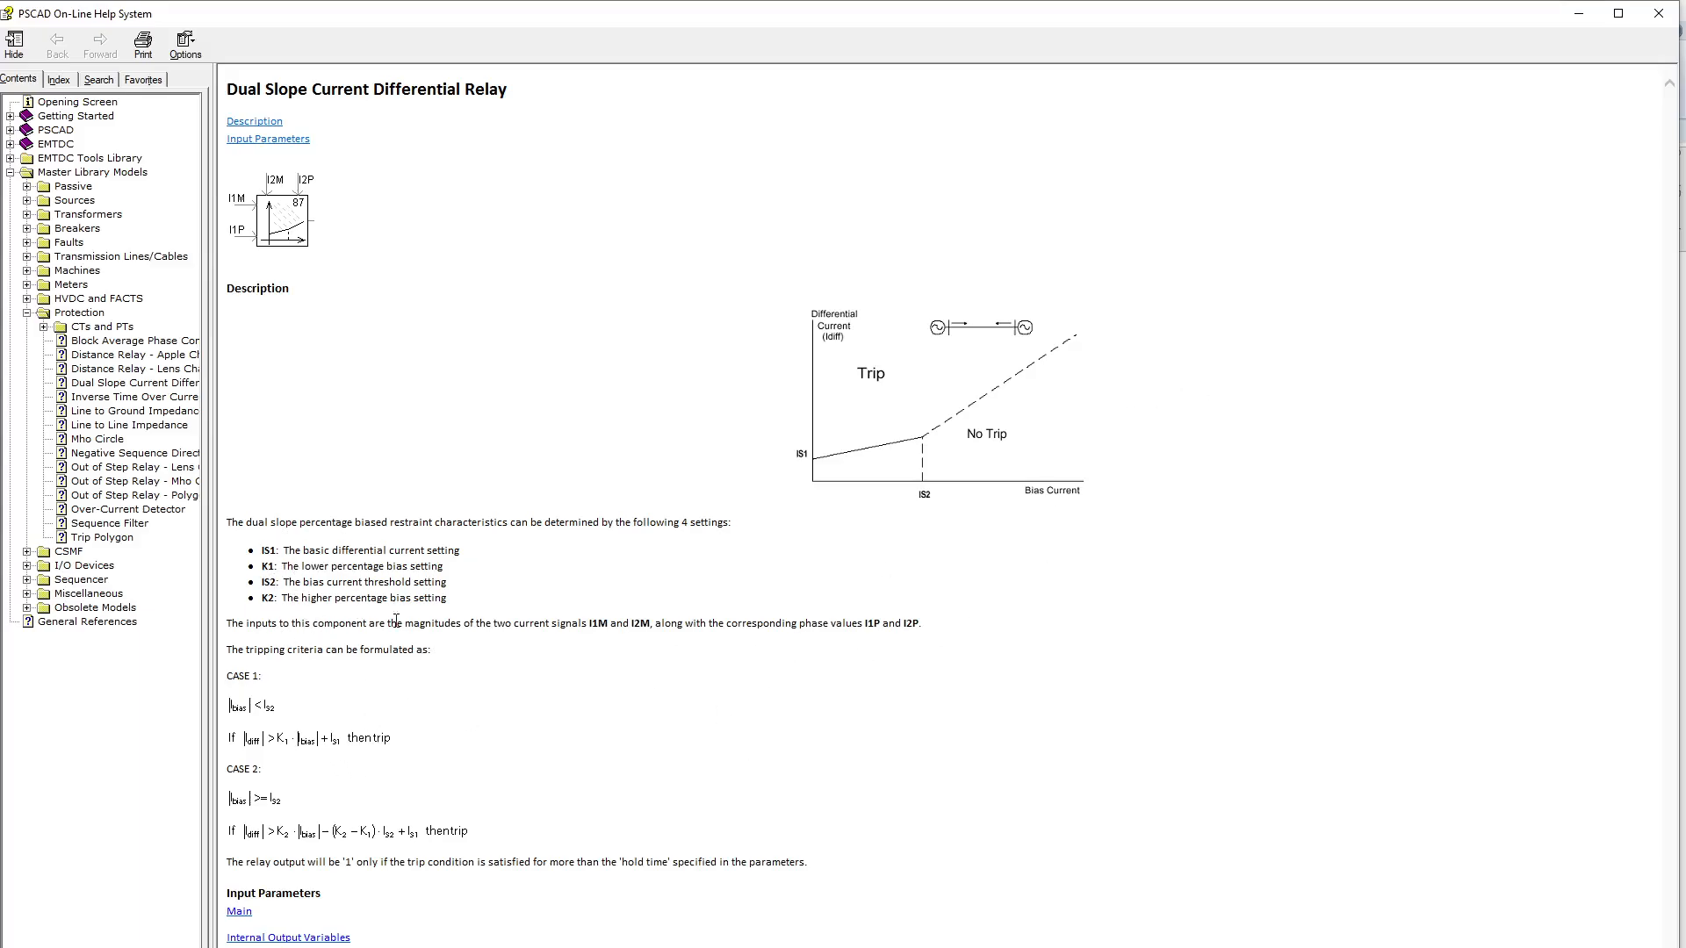
Switch to the Word document with the calculations and review the Case 1 condition comparing bias current with Is2
key(alt+Tab)
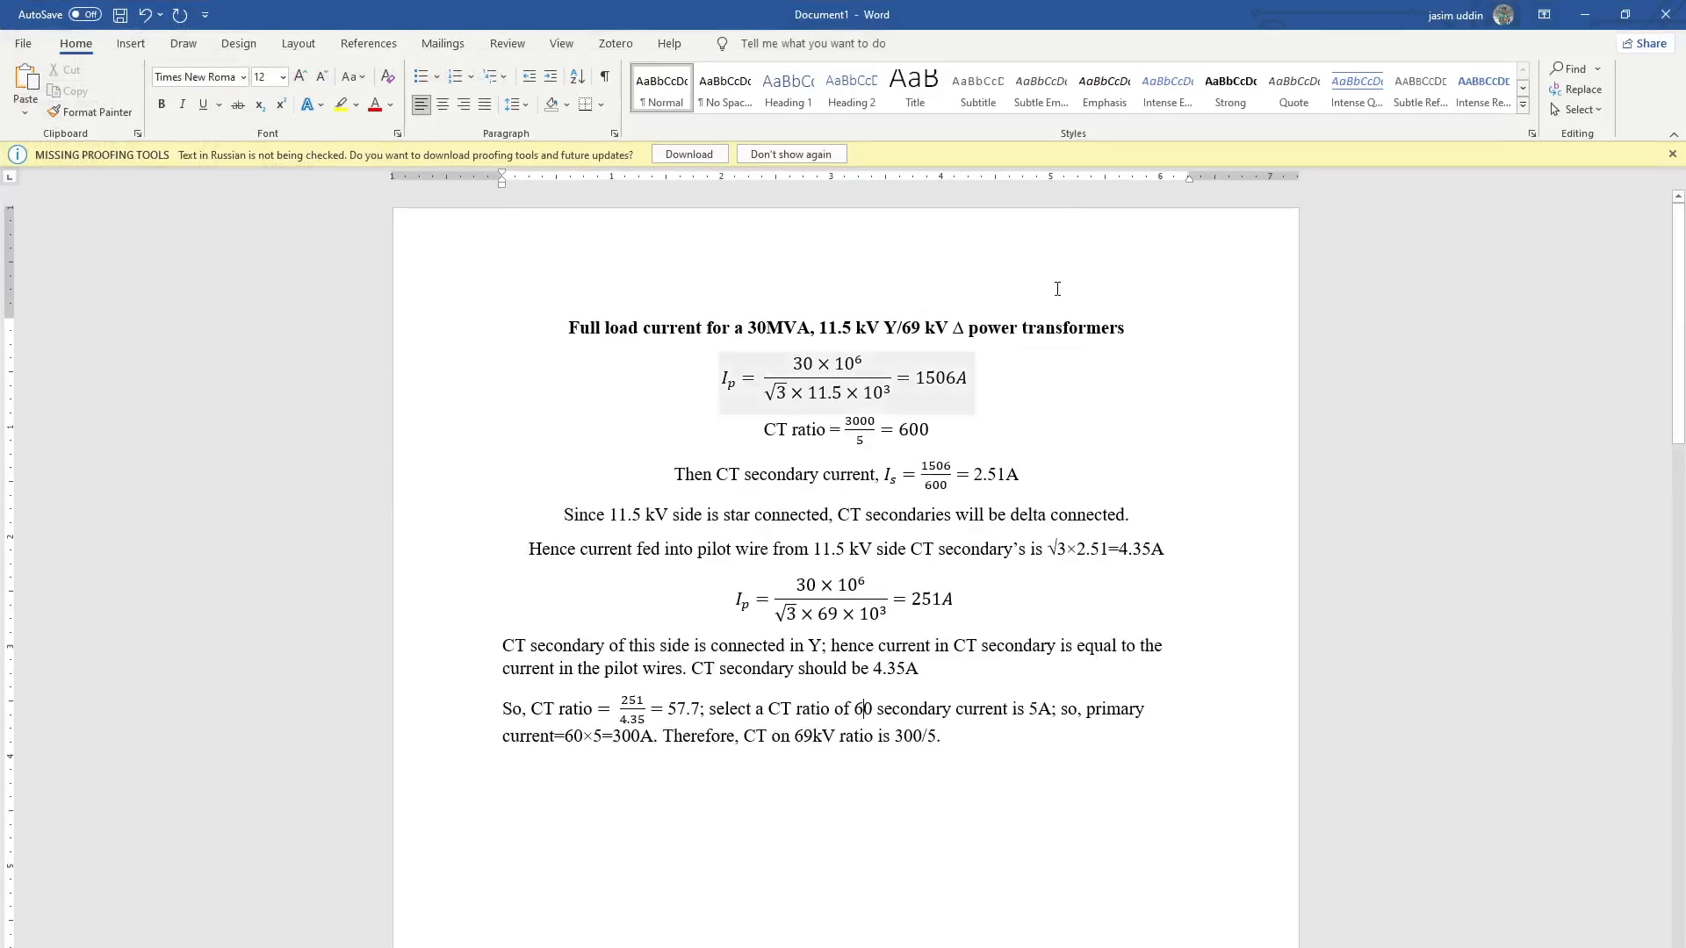
scroll(1036, 510, down, 4)
scroll(1035, 509, down, 10)
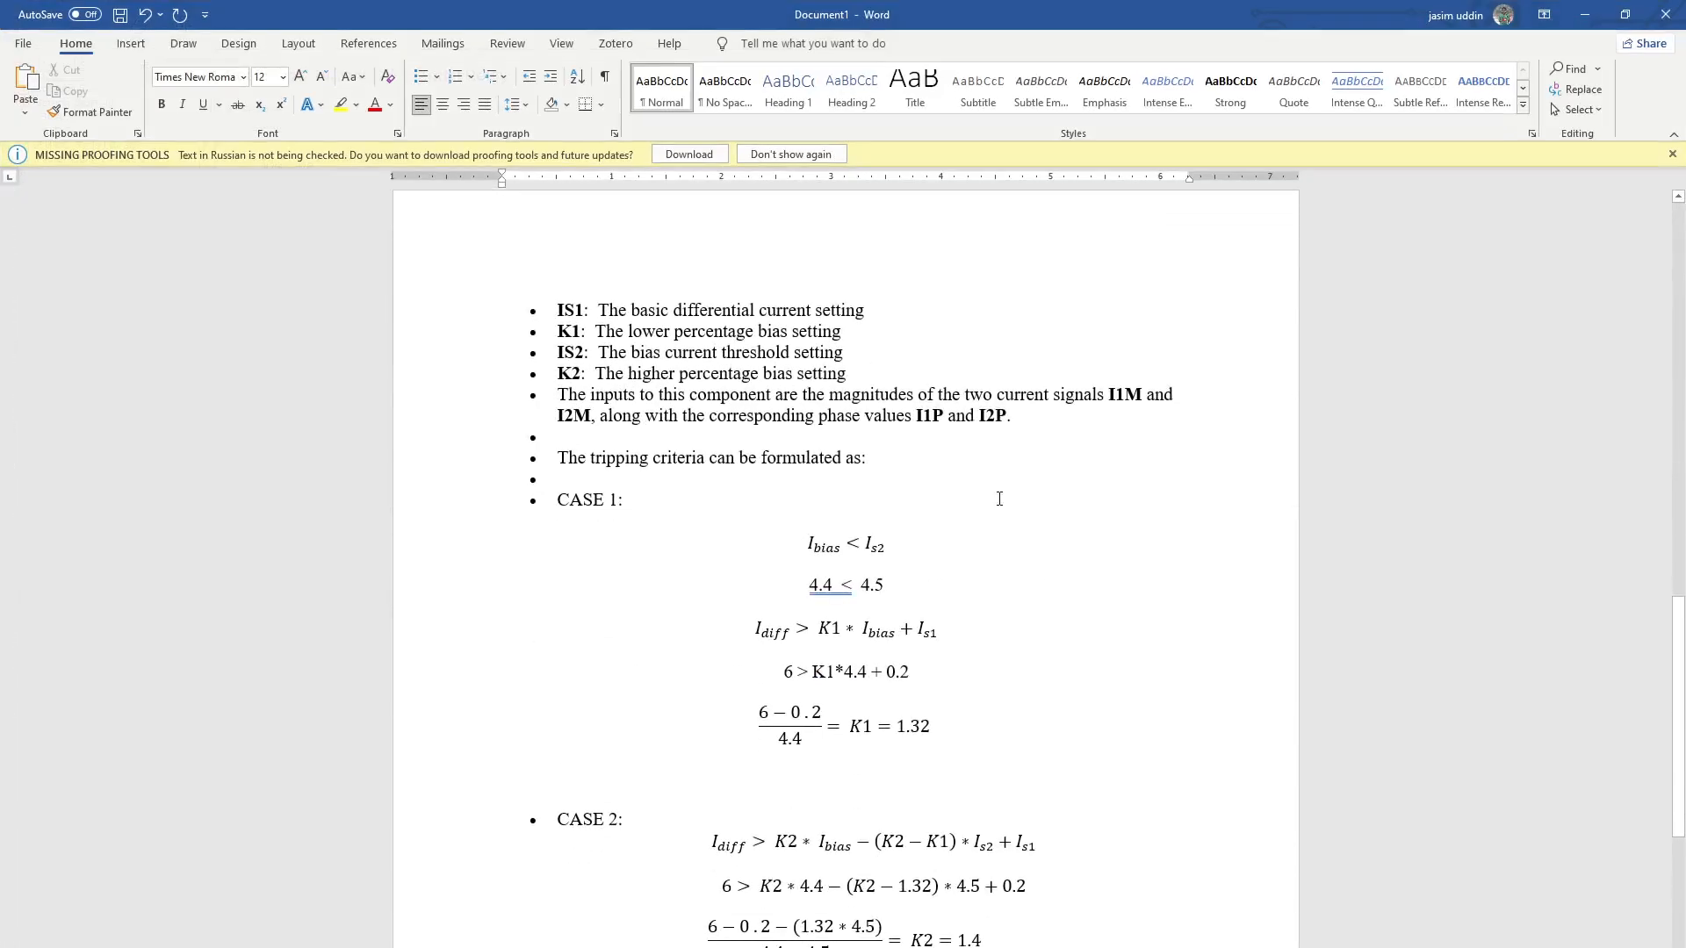
click(808, 549)
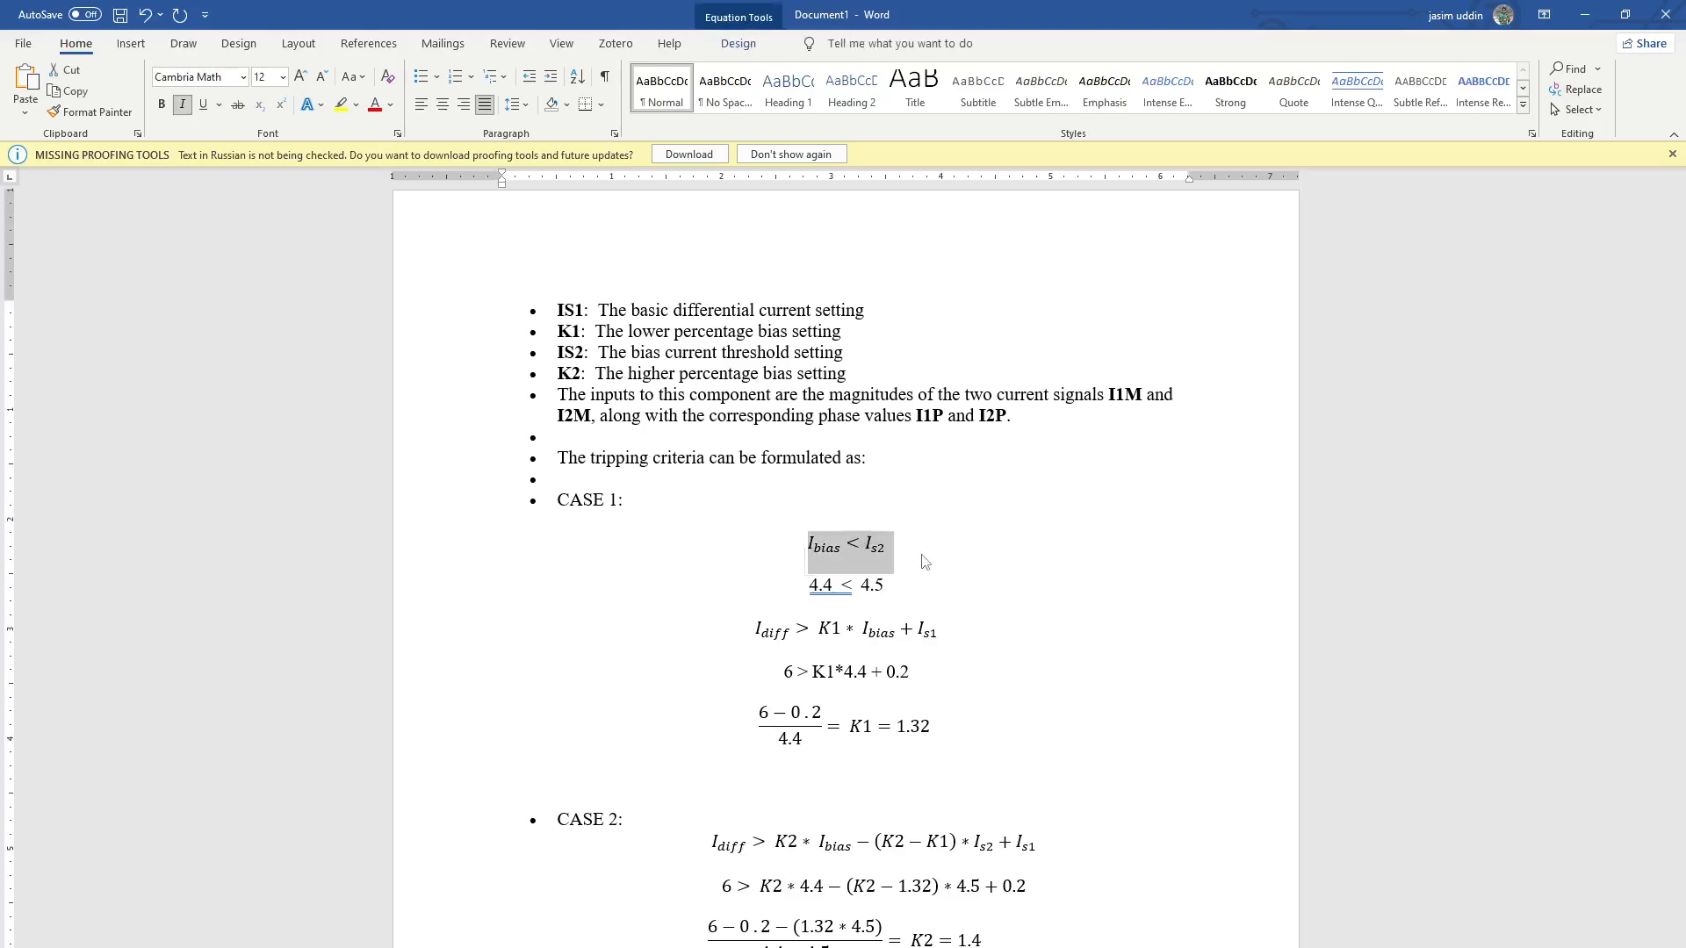
click(955, 555)
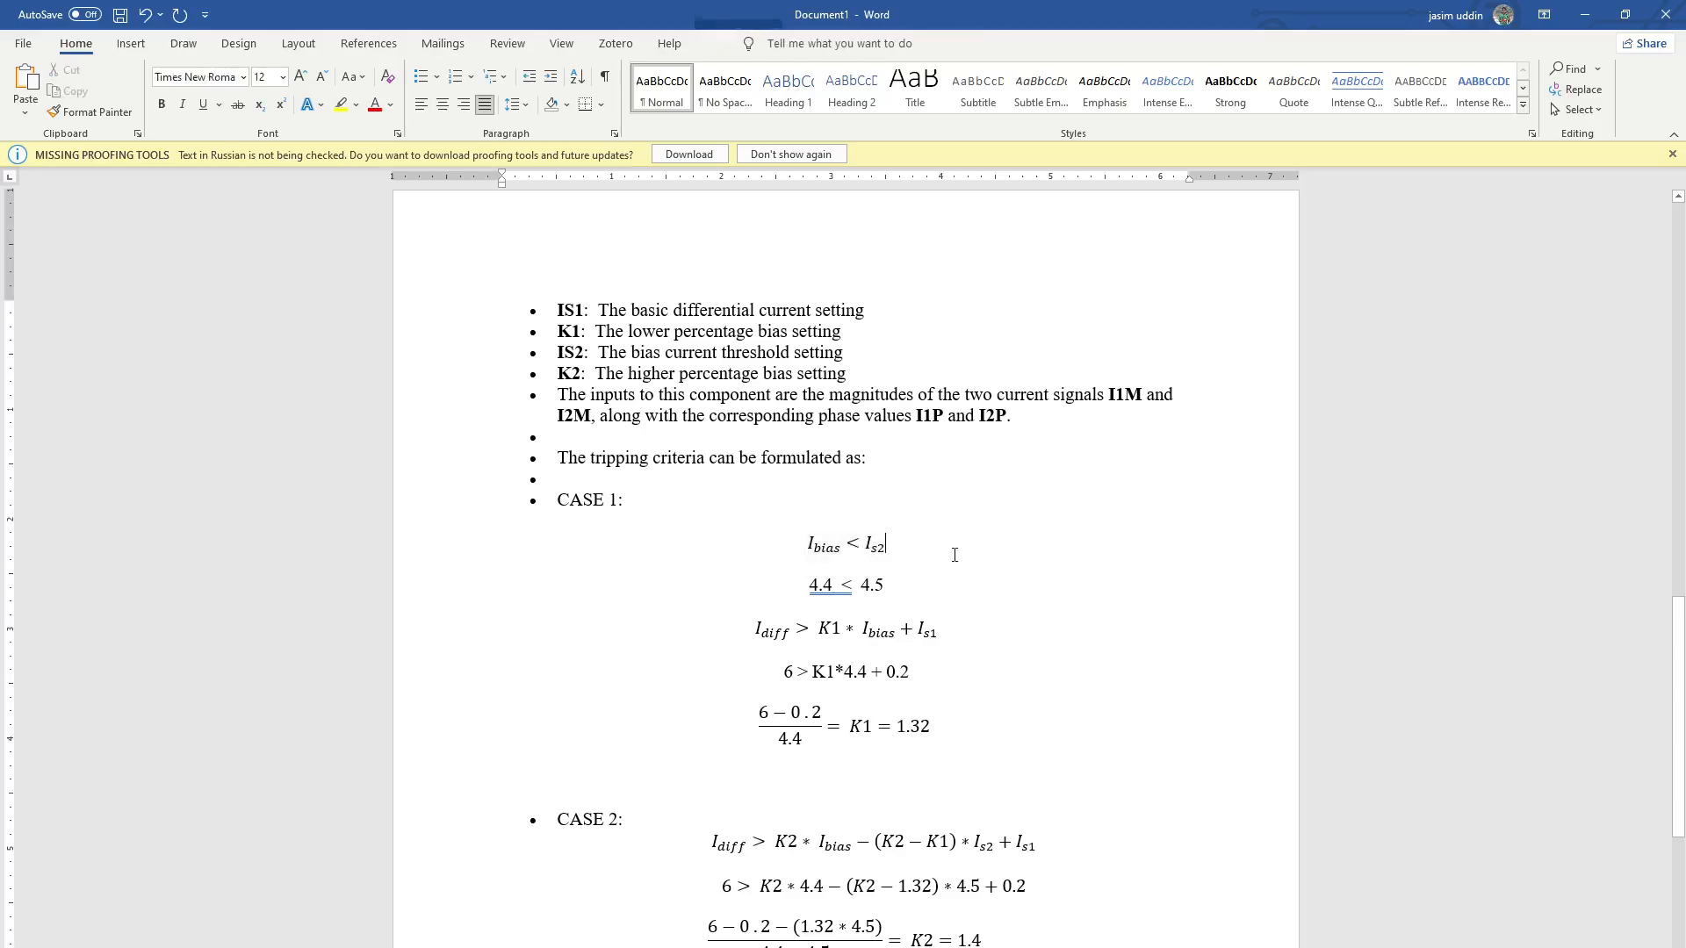
click(860, 544)
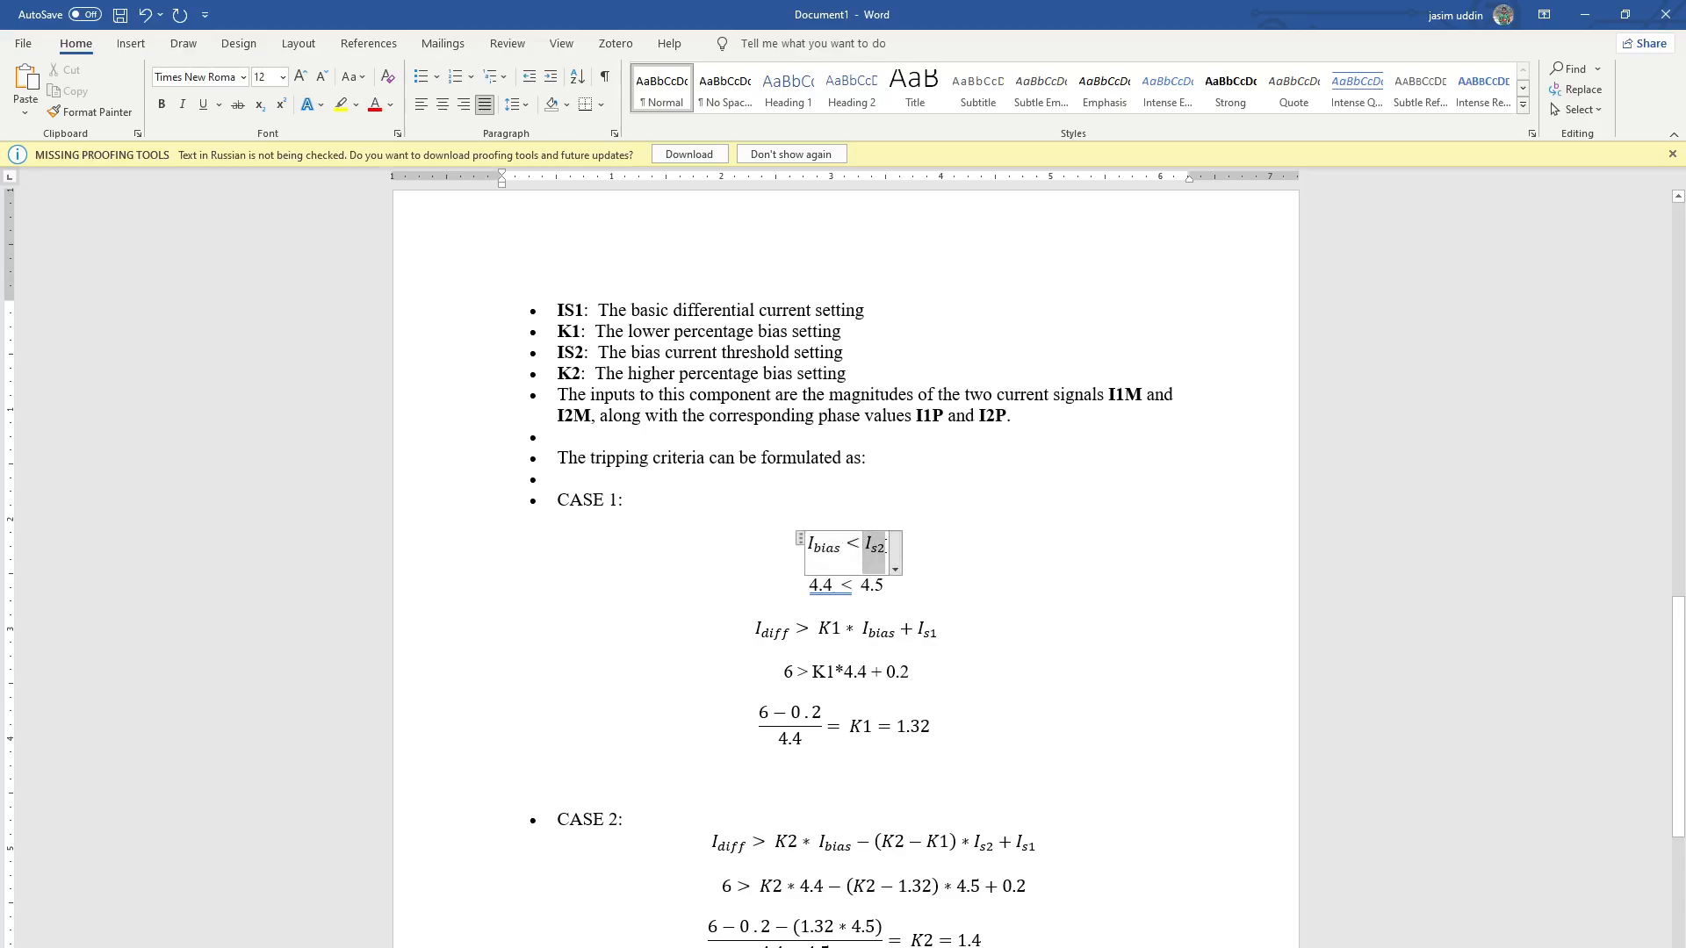
click(970, 560)
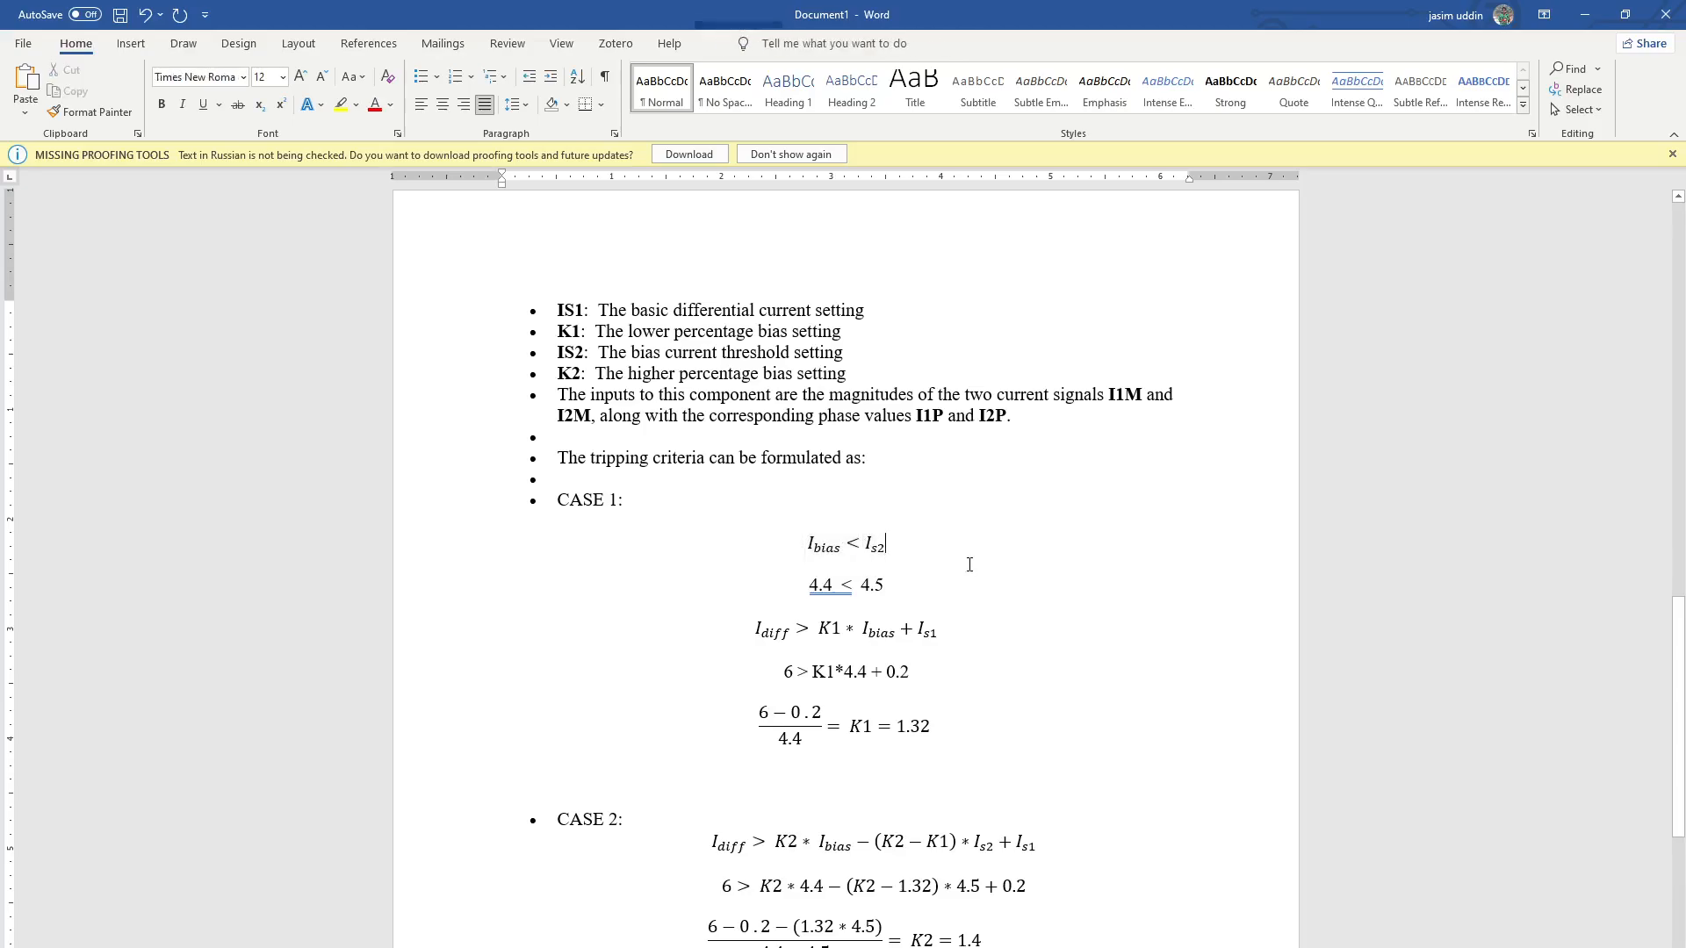
double_click(827, 586)
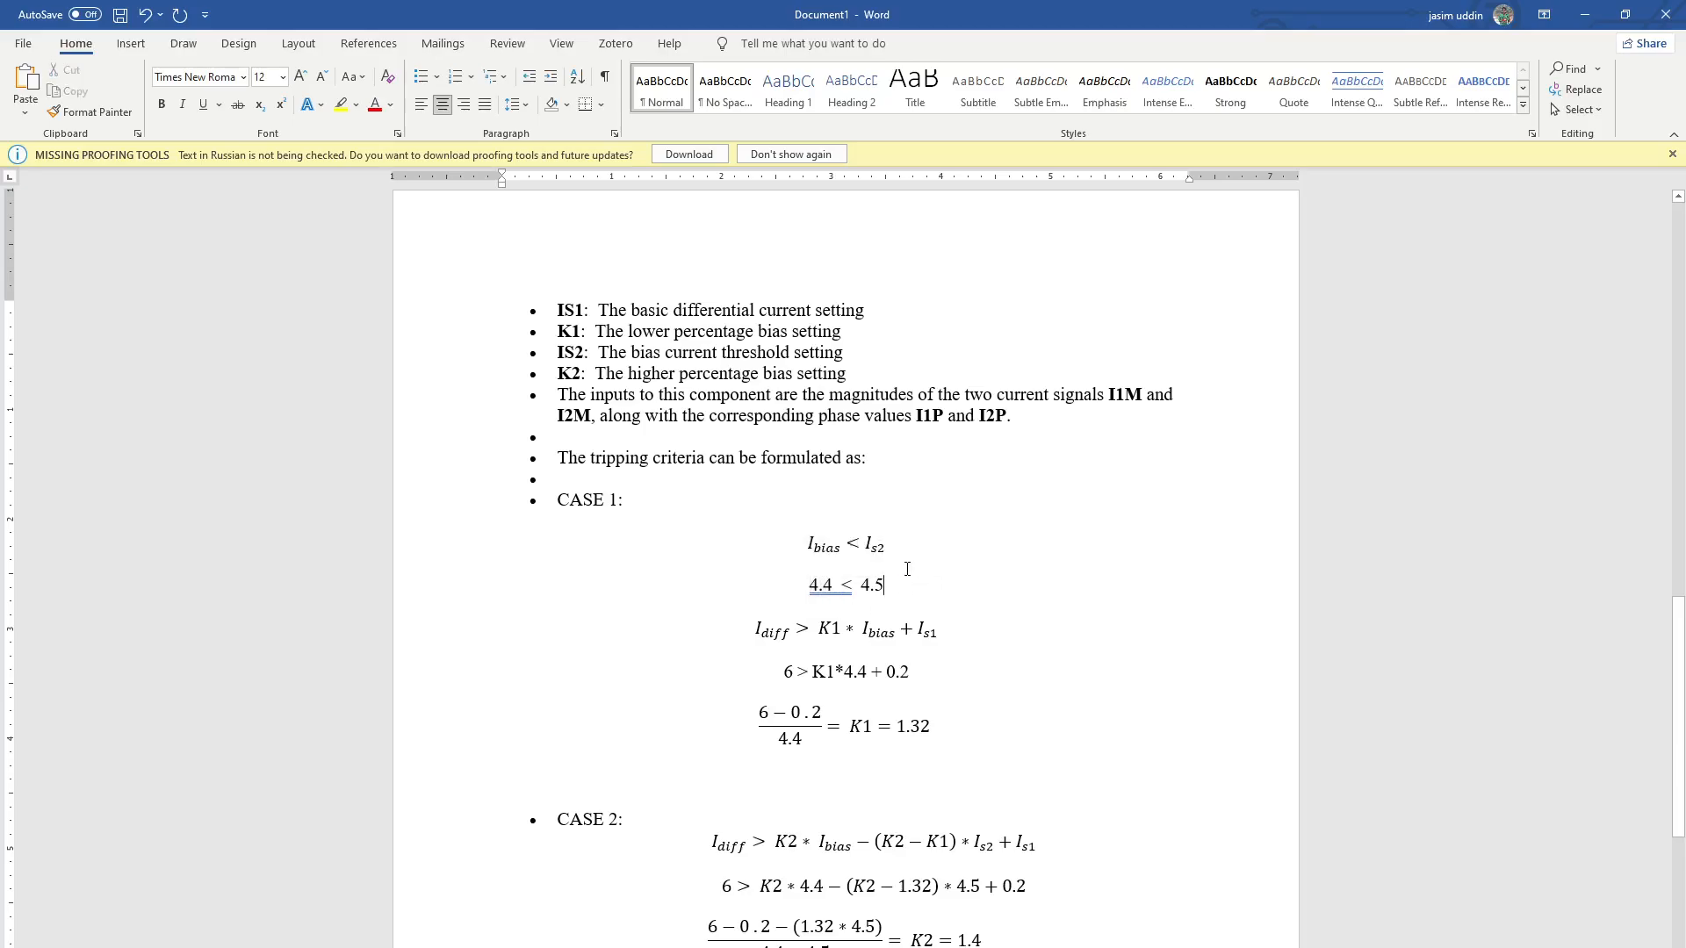
click(880, 549)
Review the Case 1 tripping inequality and the K1 calculation derived from Idiff, Ibias and Is1
click(784, 641)
click(818, 712)
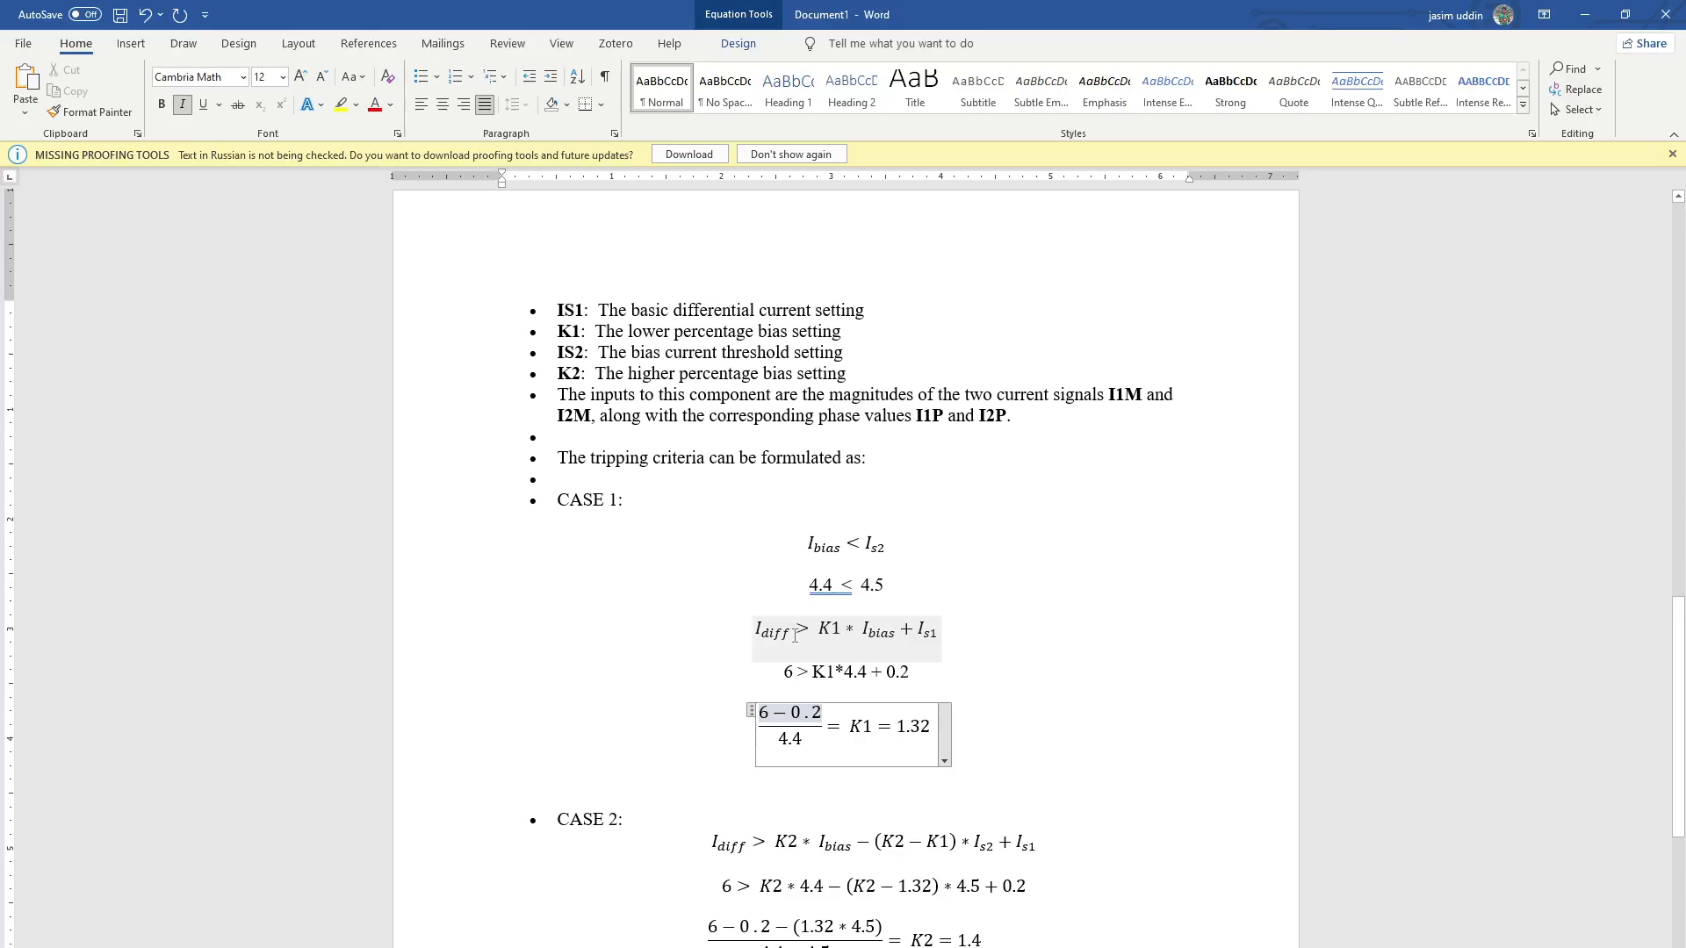
click(795, 635)
click(829, 674)
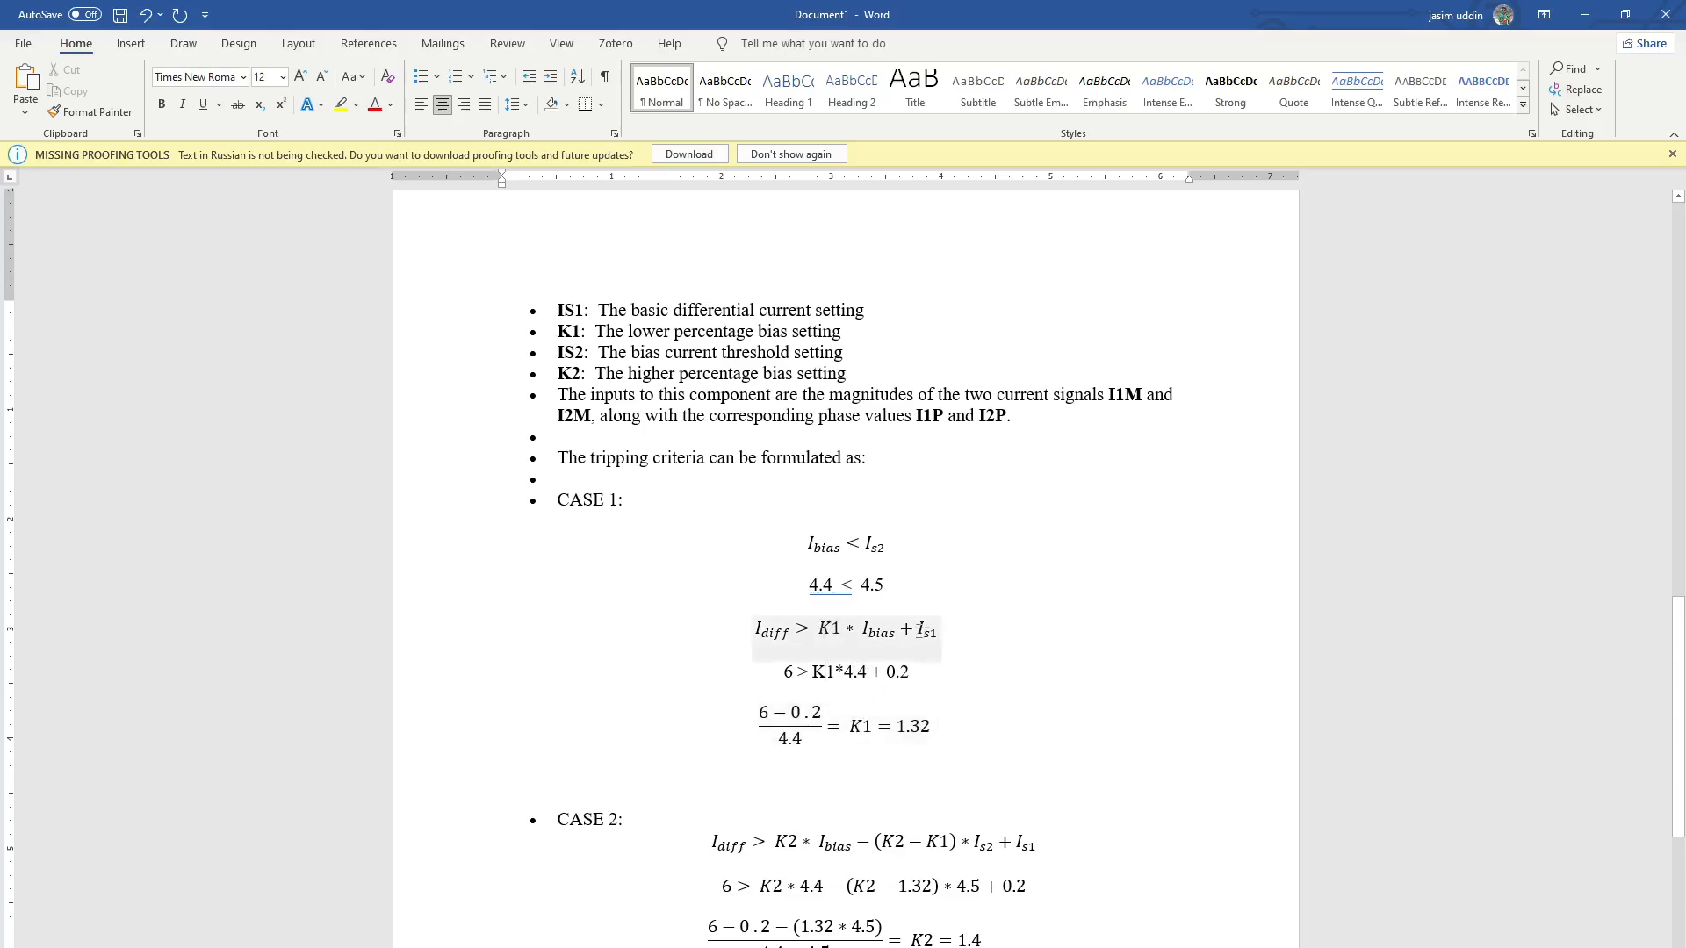
click(919, 630)
click(982, 640)
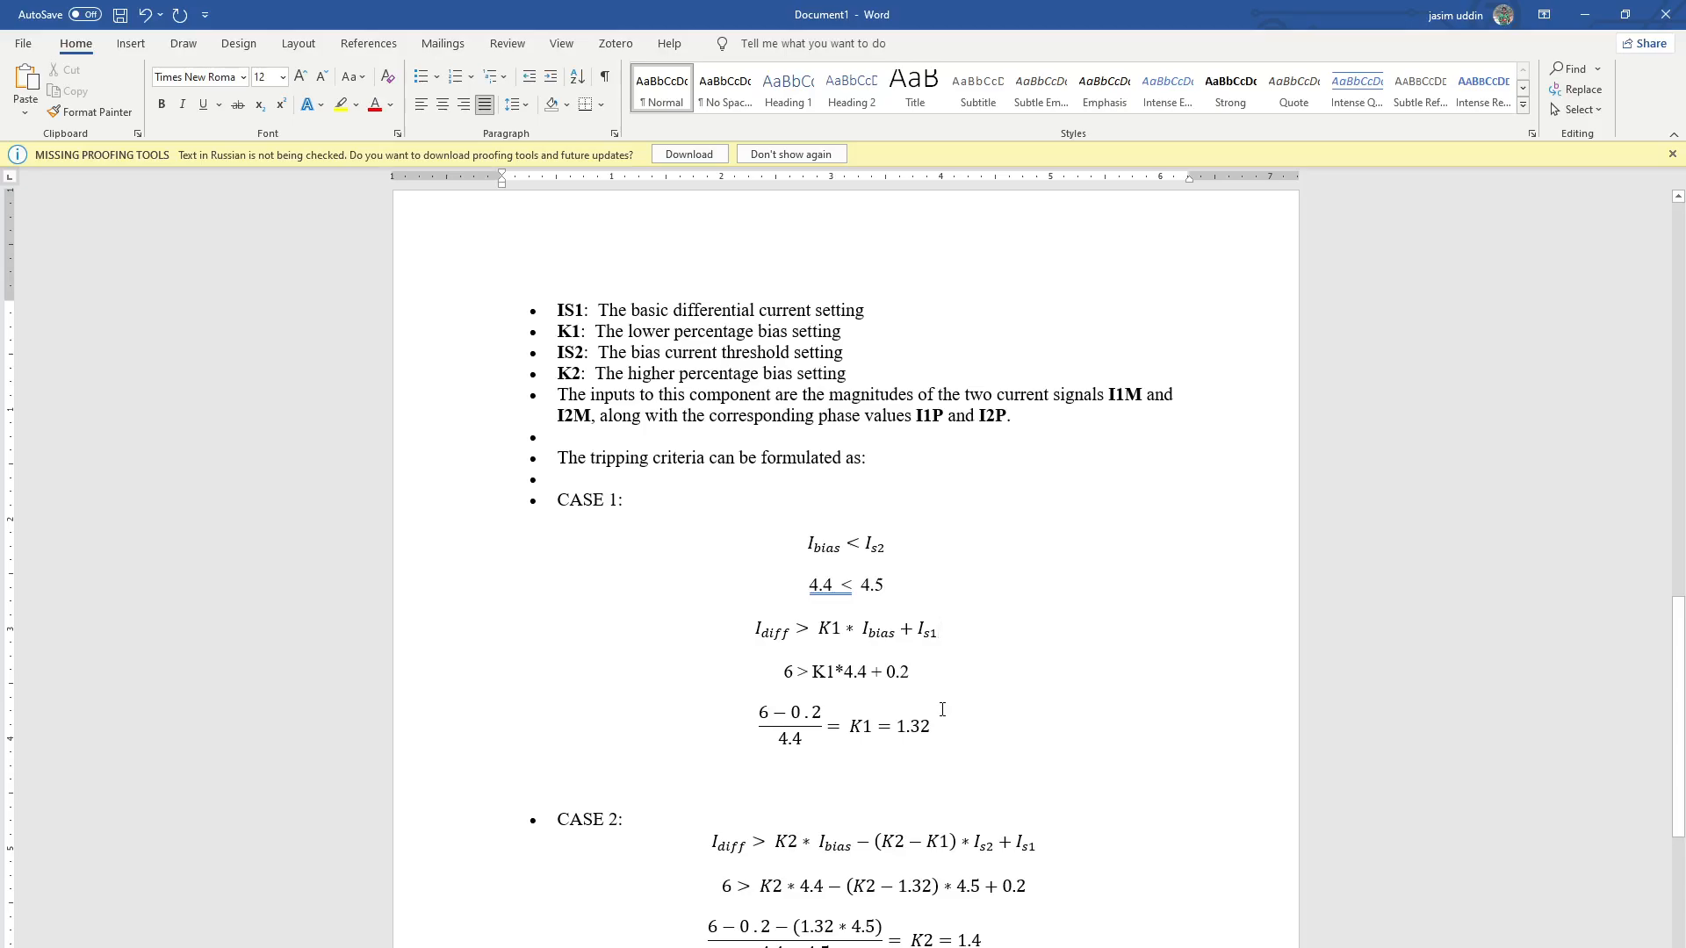
Review the Case 2 tripping inequality and the K2 calculation derived from K1, Idiff, Ibias, Is1 and Is2
scroll(942, 709, down, 3)
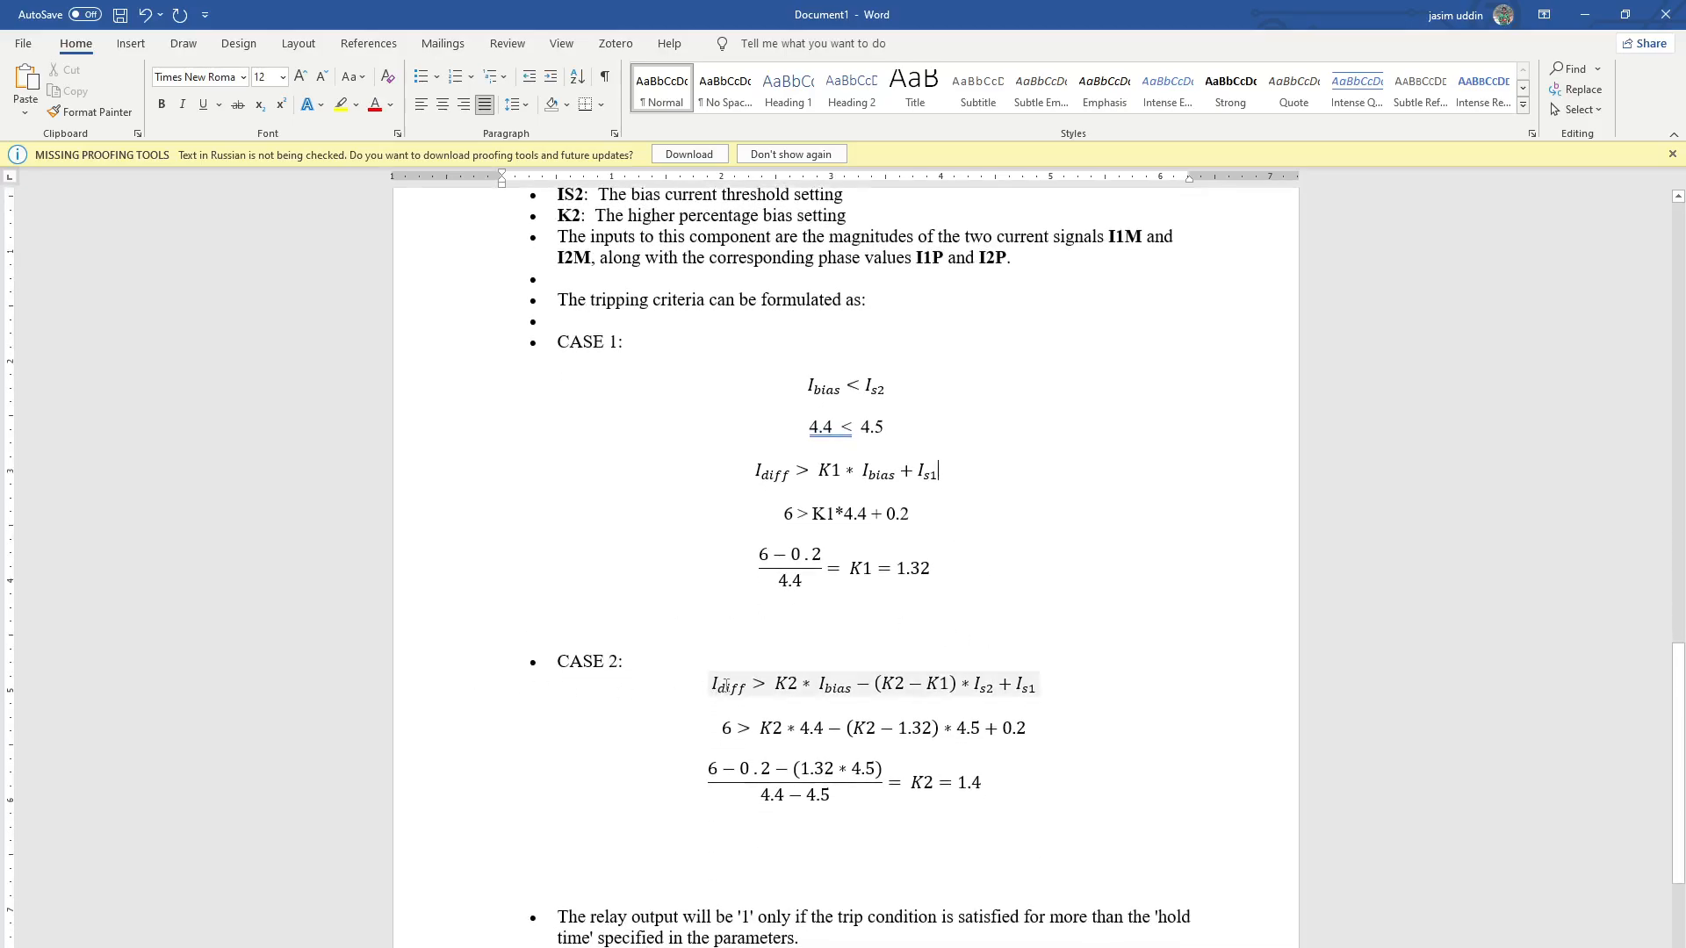
click(905, 683)
click(916, 569)
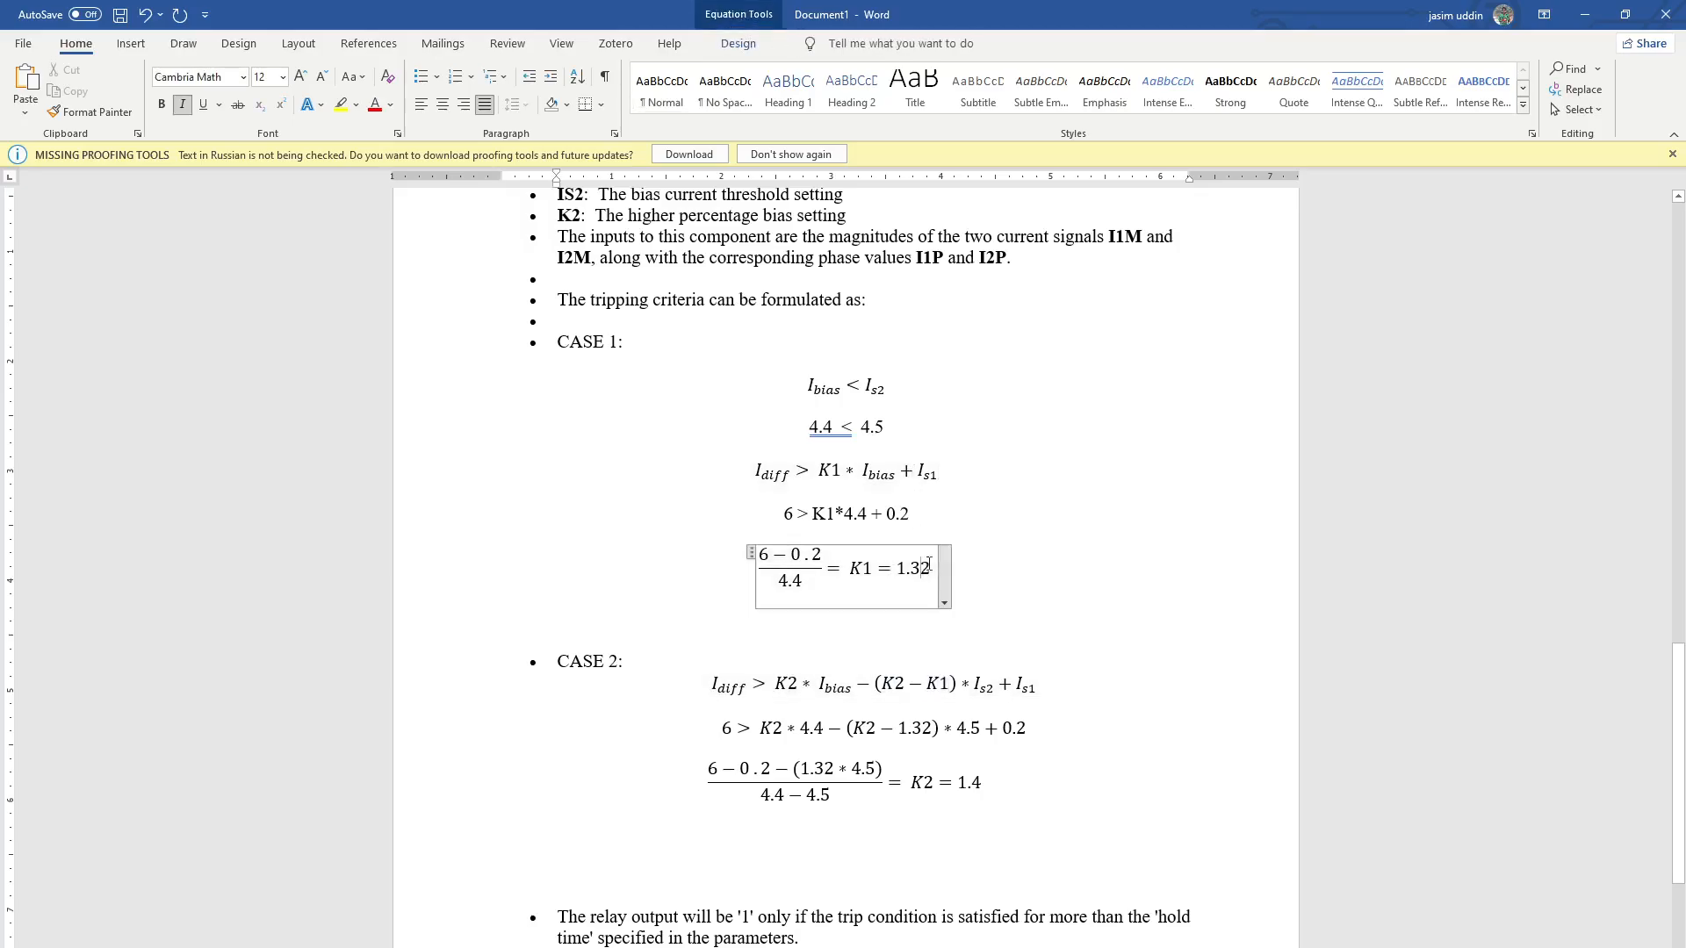
click(1001, 581)
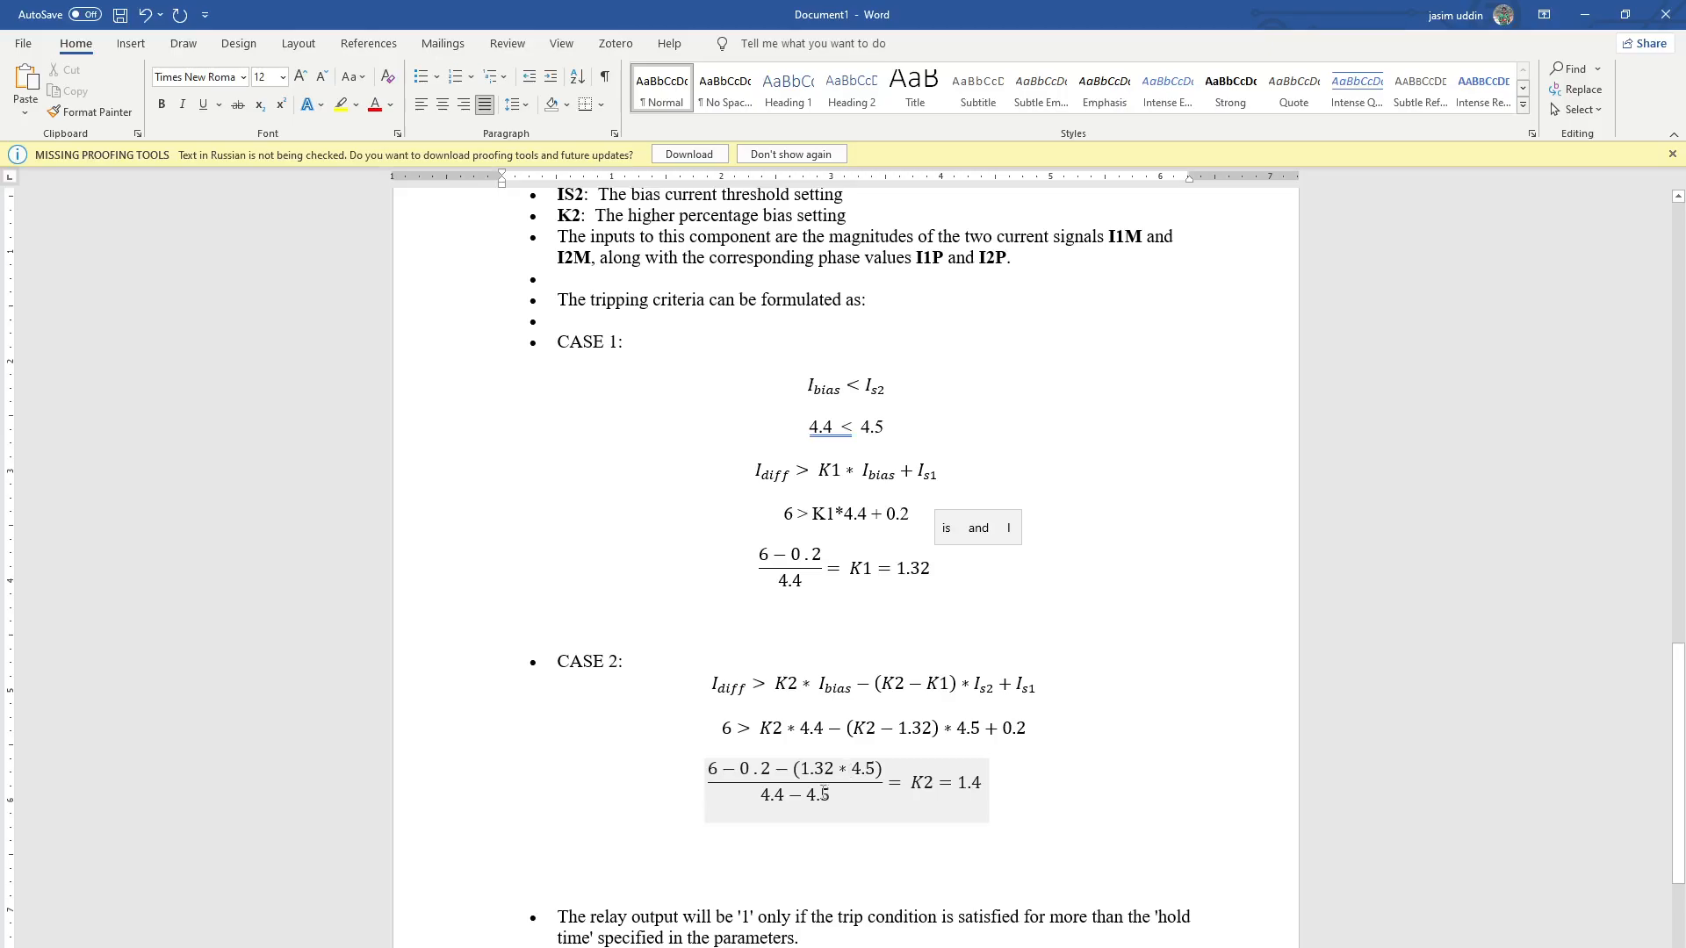
click(981, 785)
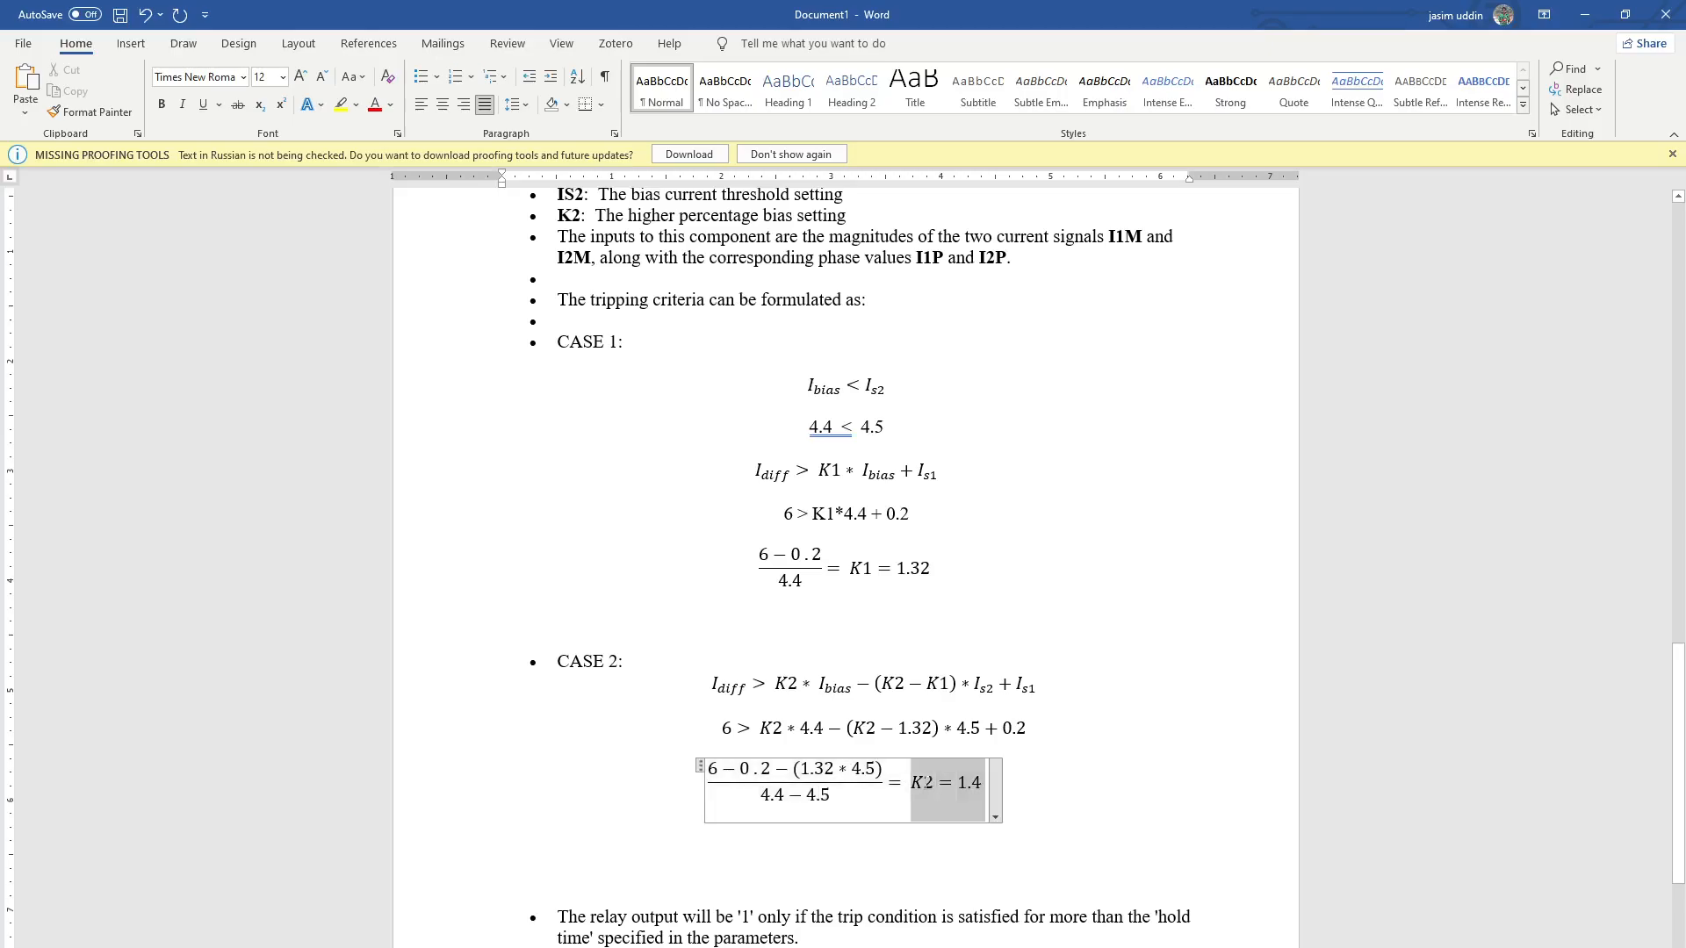
click(1035, 784)
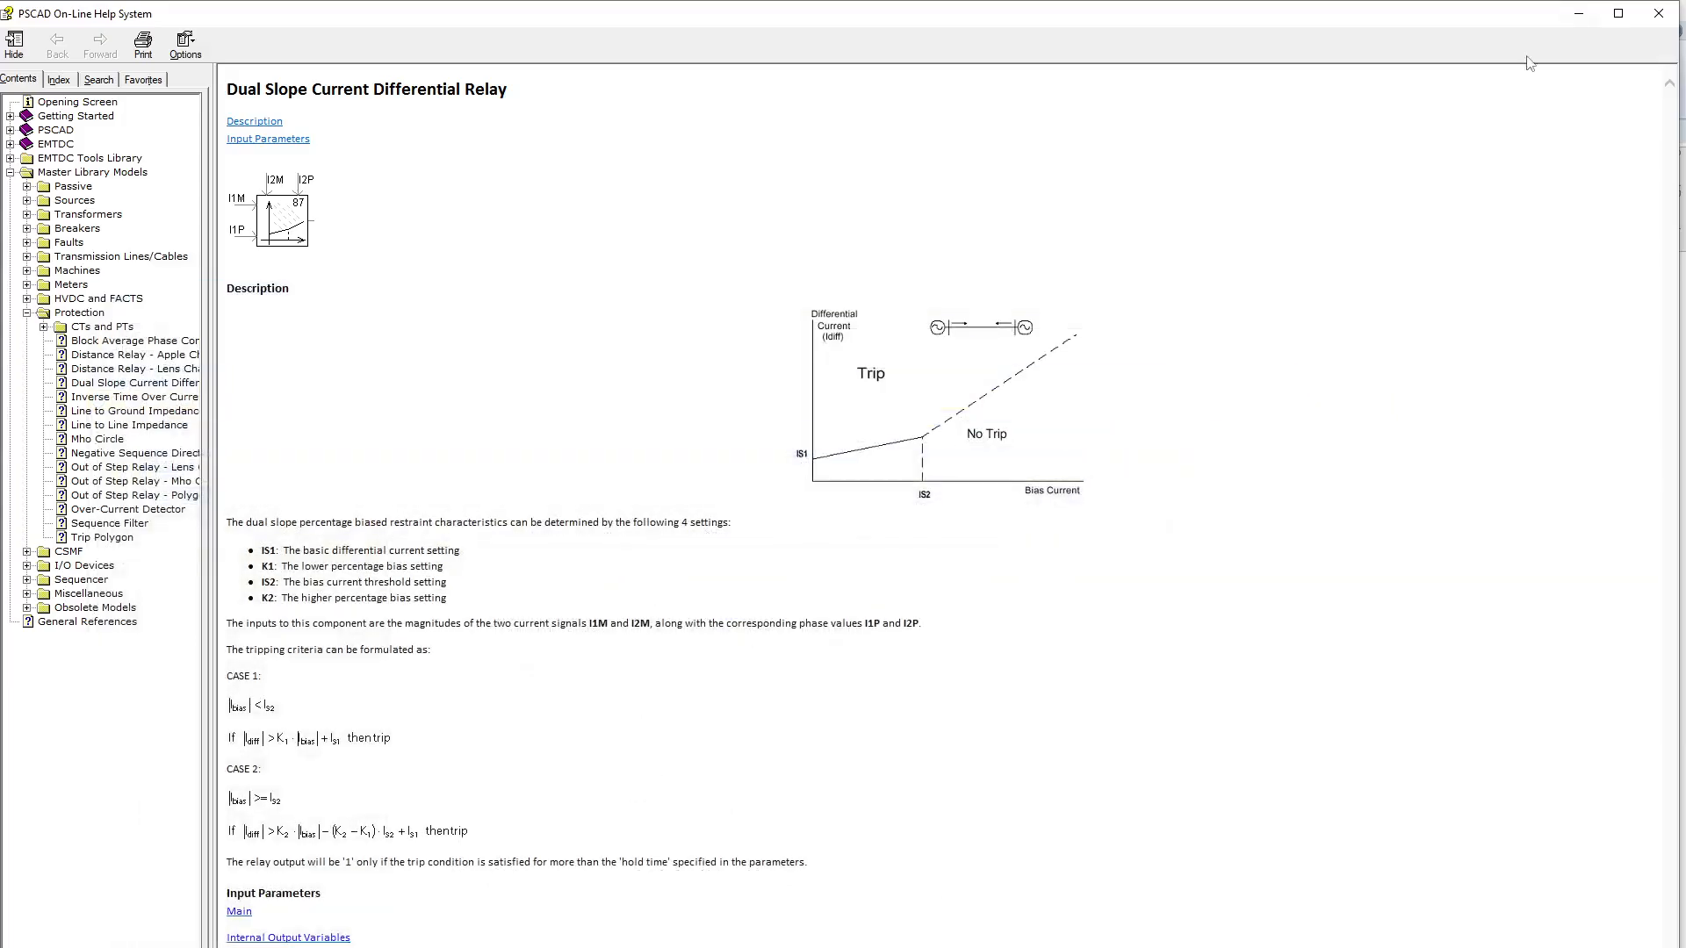
Switch back to PSCAD, closing the relay help page and the phase A relay's parameters
click(1585, 14)
click(1658, 13)
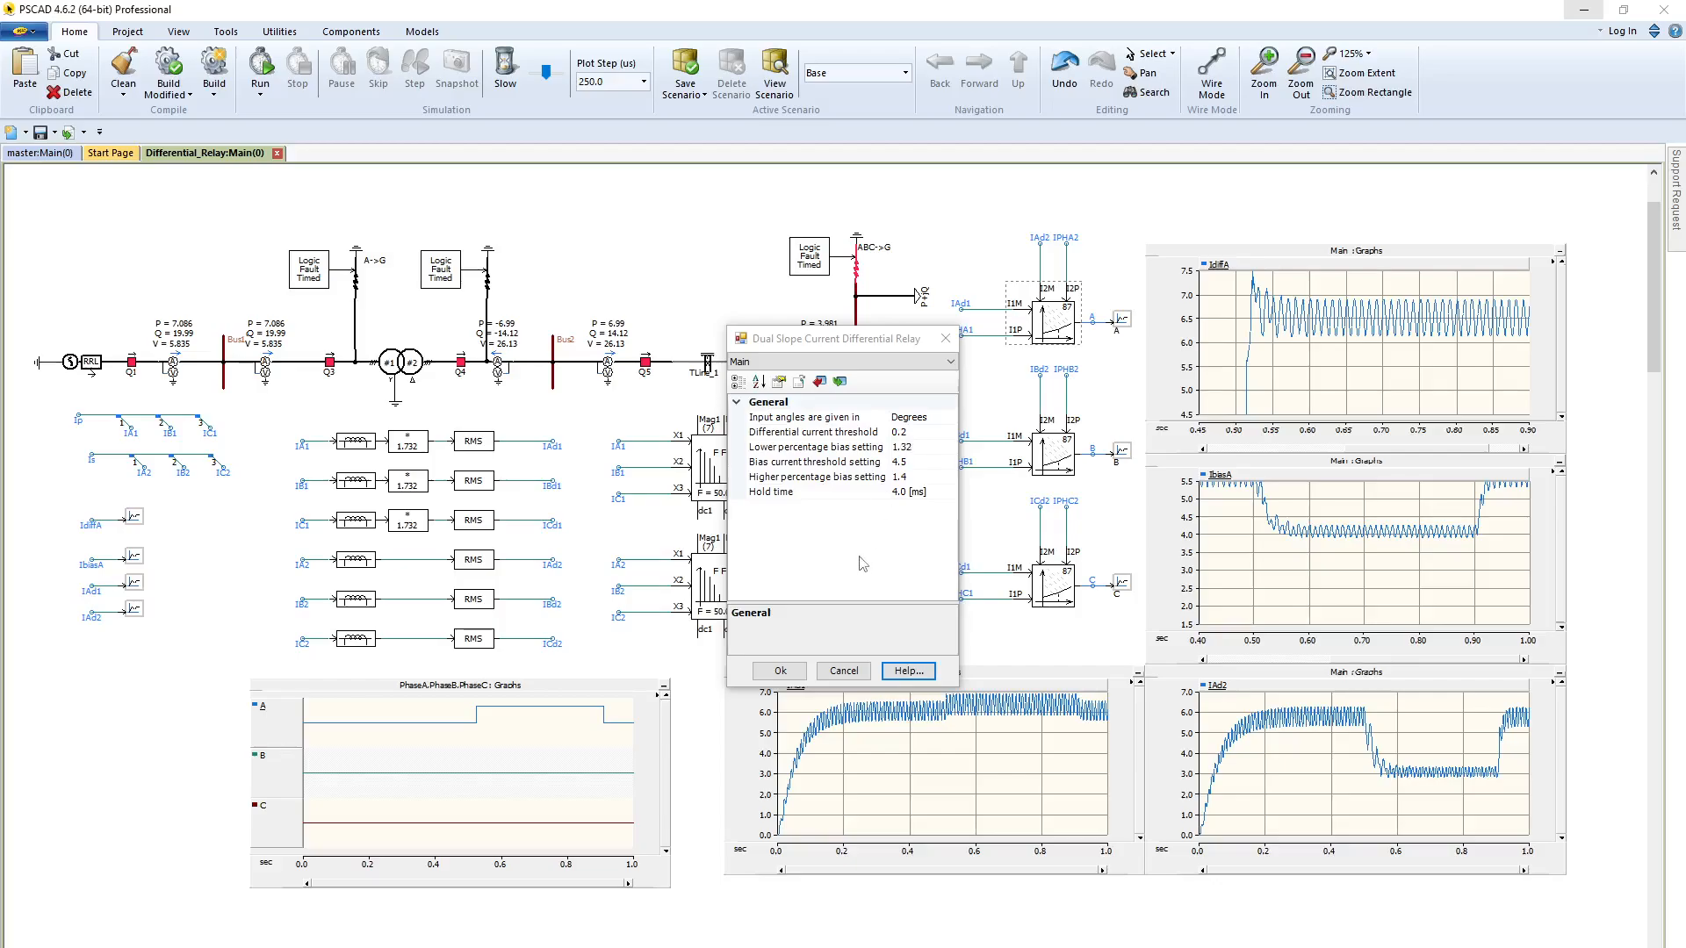
click(782, 674)
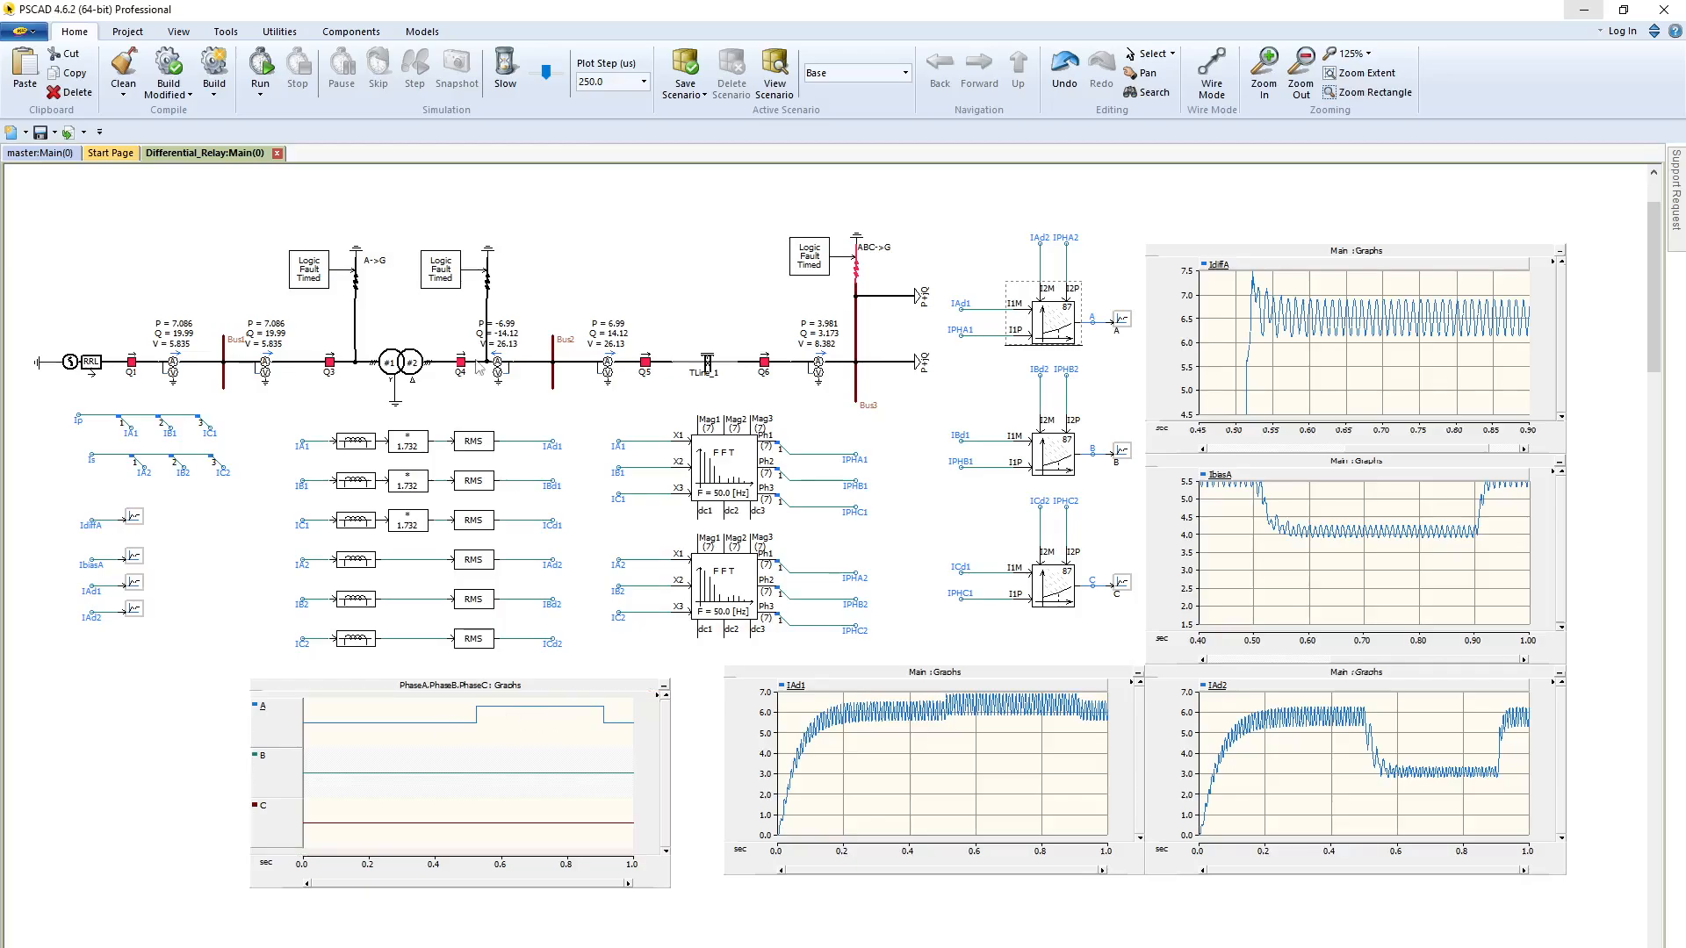
Include phase B in the fault between Q3 and the transformer, and run the simulation to check the relay outputs
click(353, 279)
double_click(354, 279)
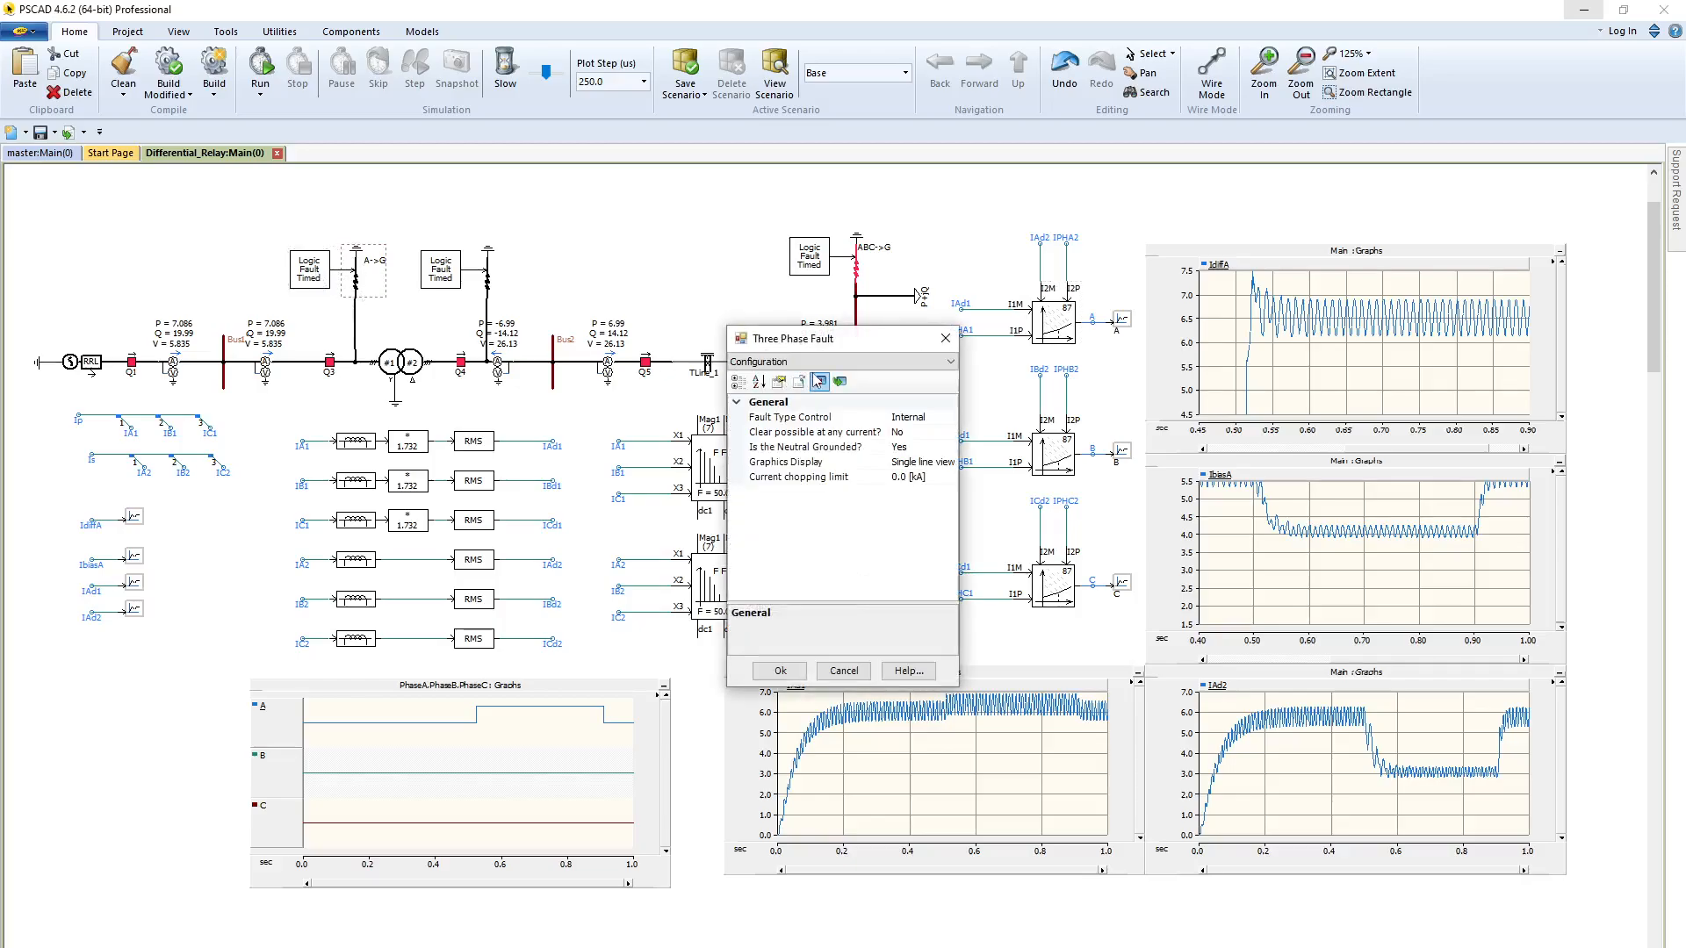
click(795, 362)
click(796, 402)
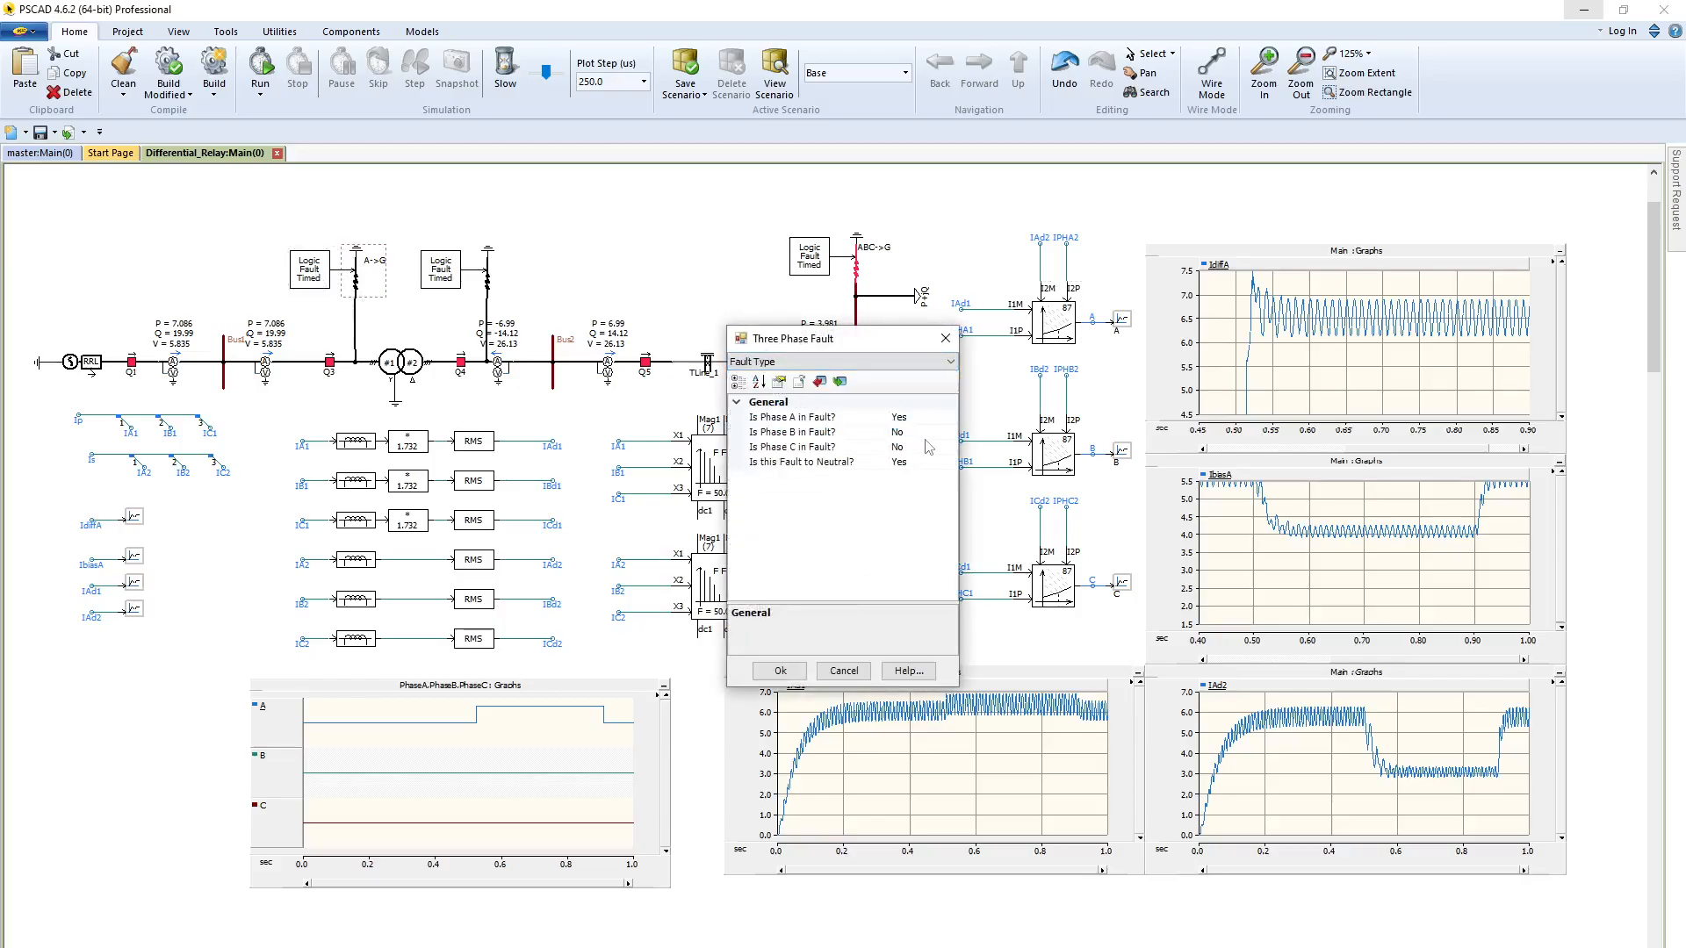
click(914, 432)
click(949, 432)
click(914, 463)
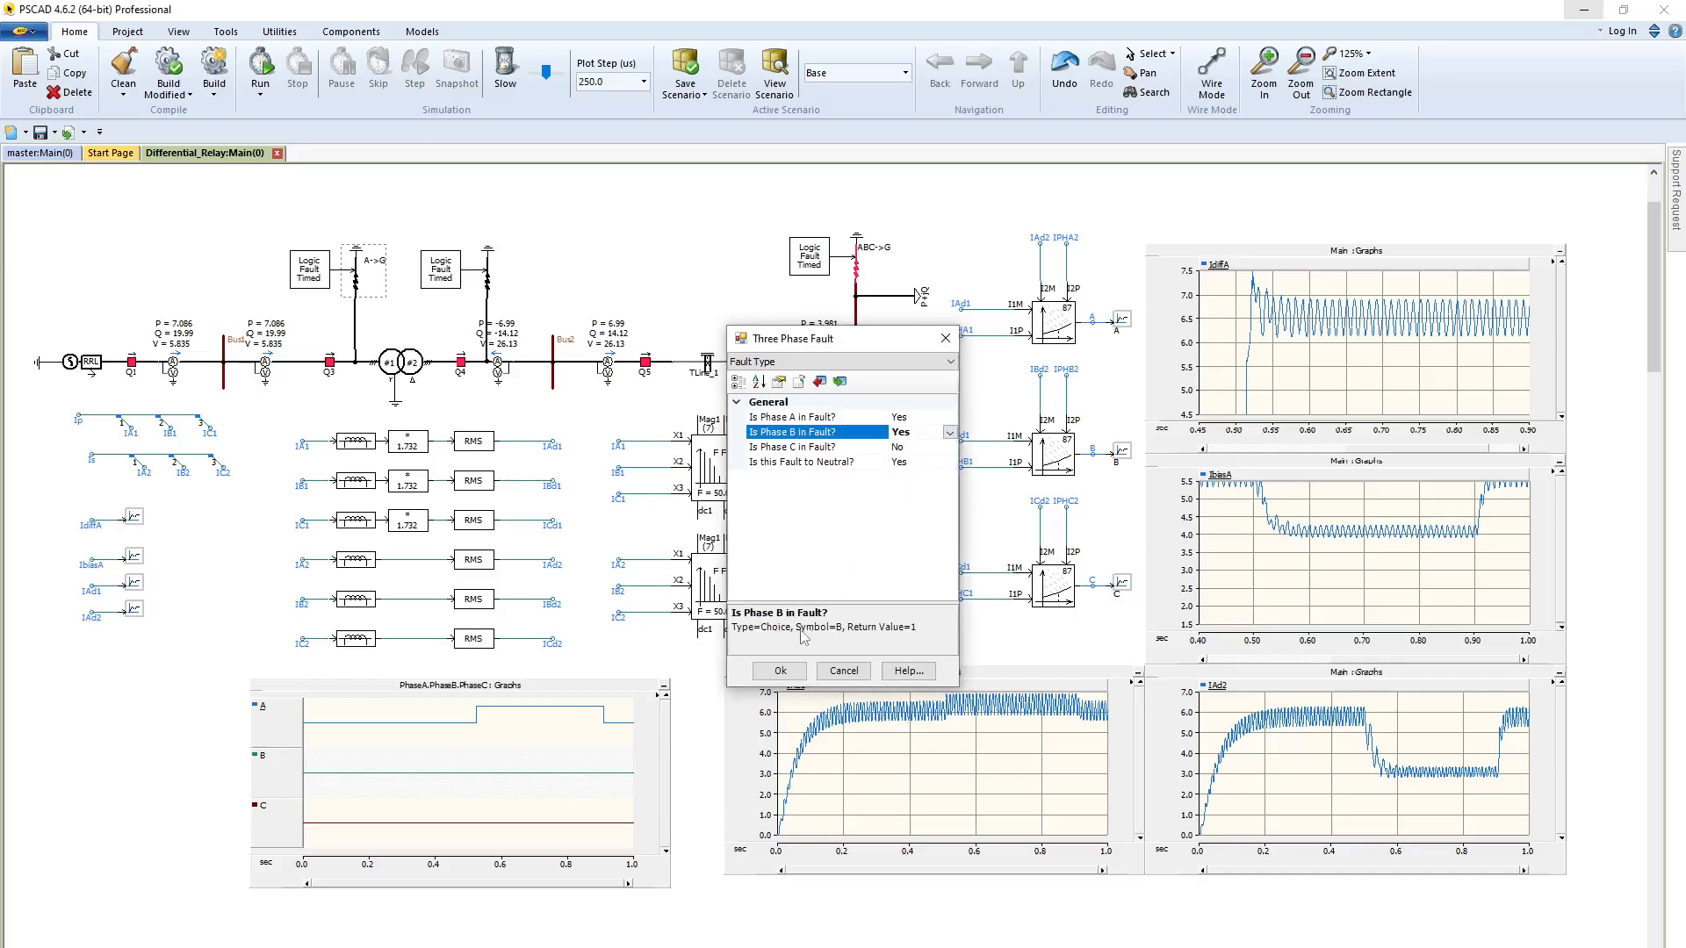
click(780, 670)
click(273, 77)
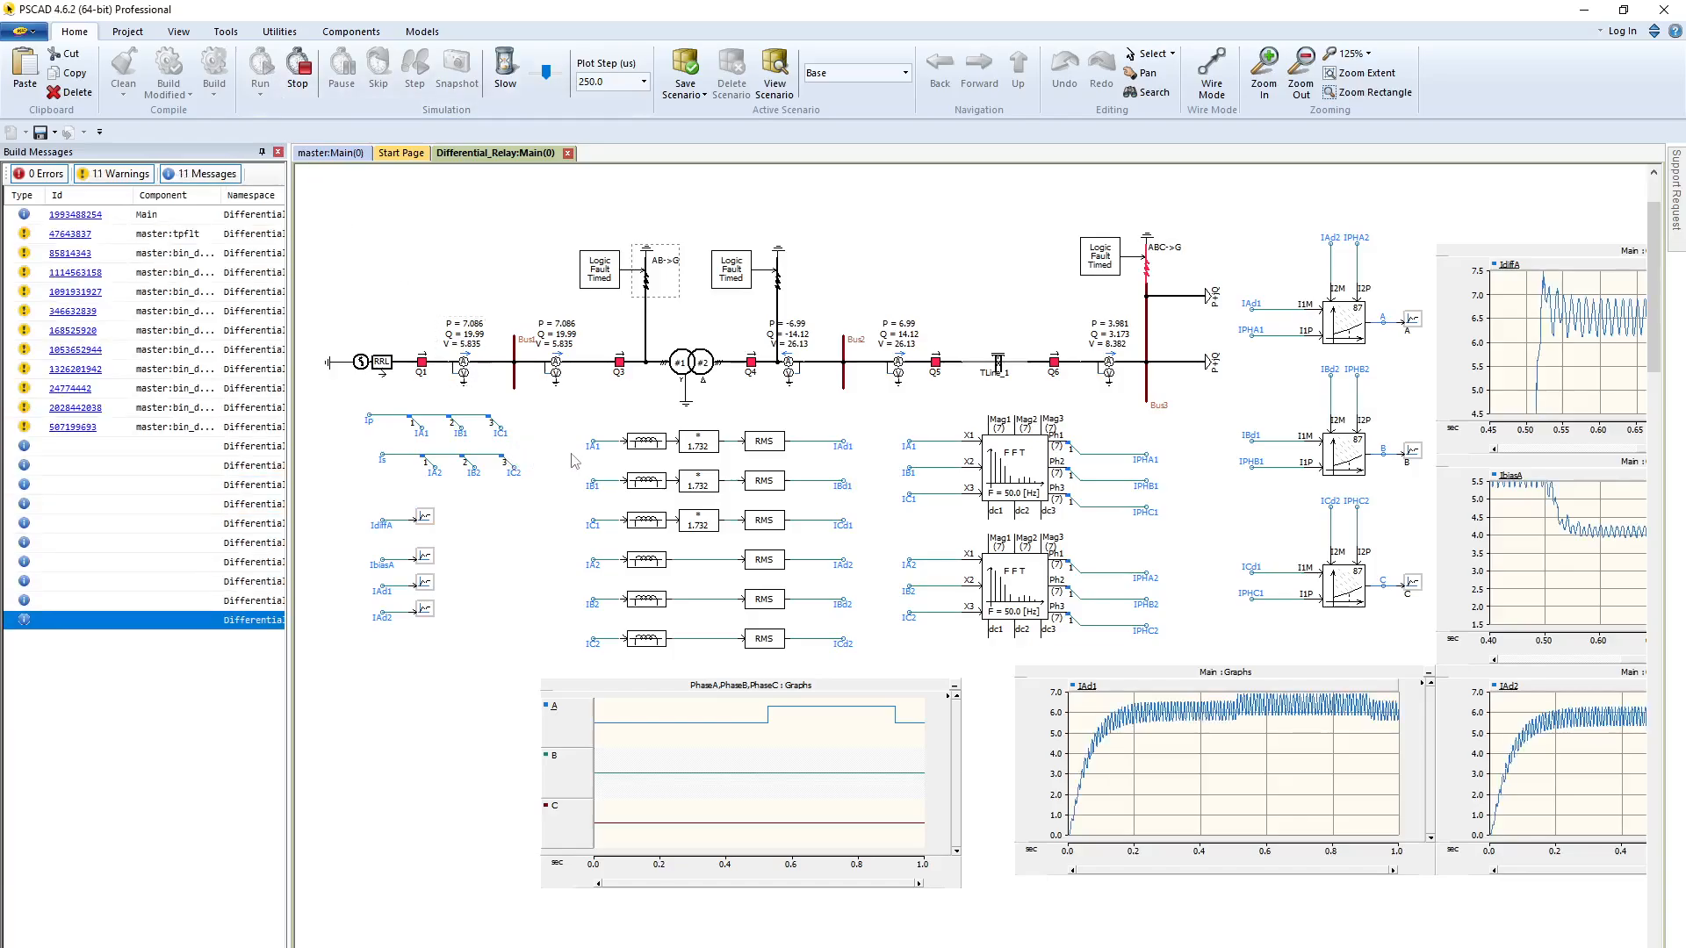
mouse_move(692, 770)
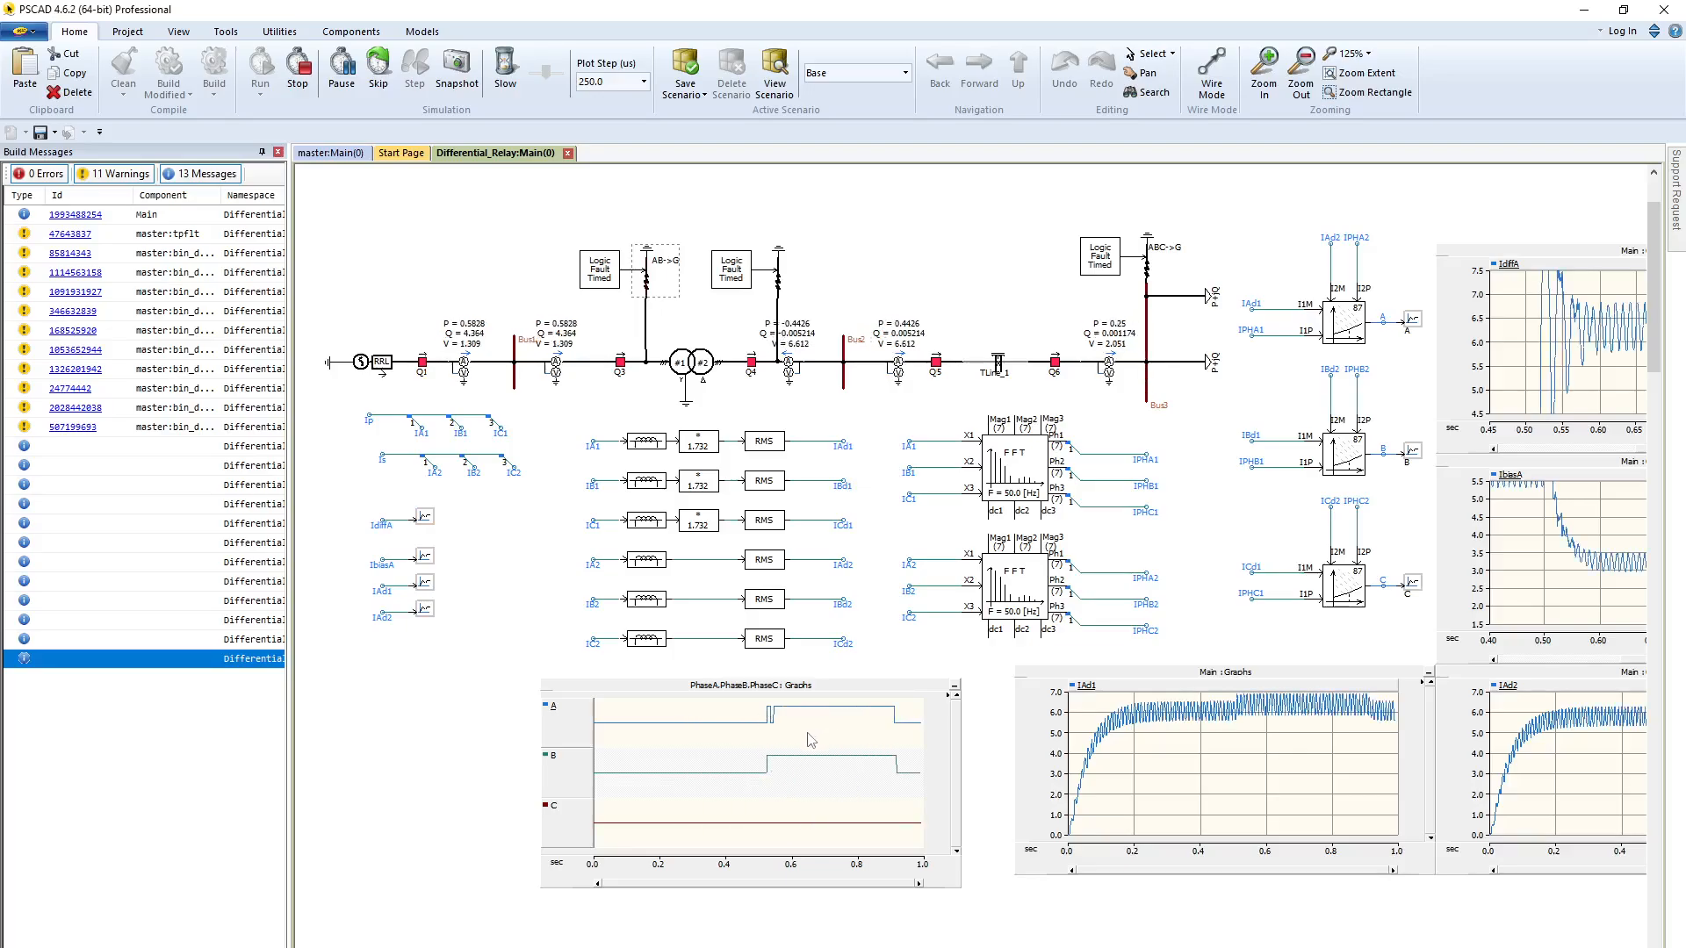
double_click(651, 287)
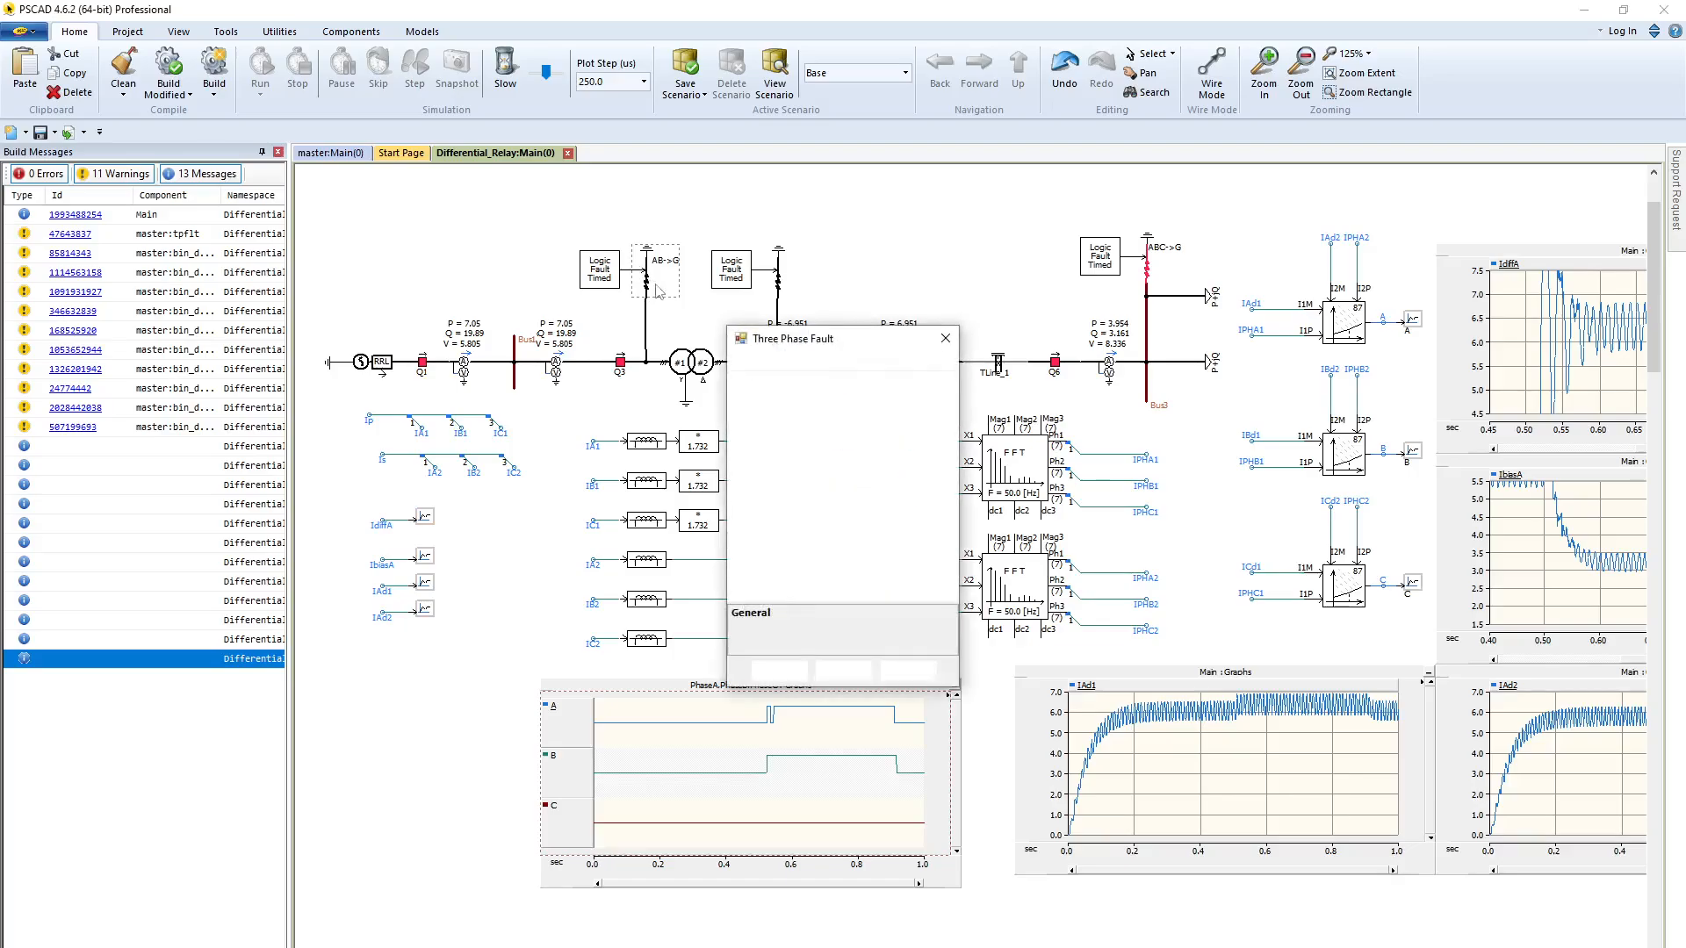
click(845, 362)
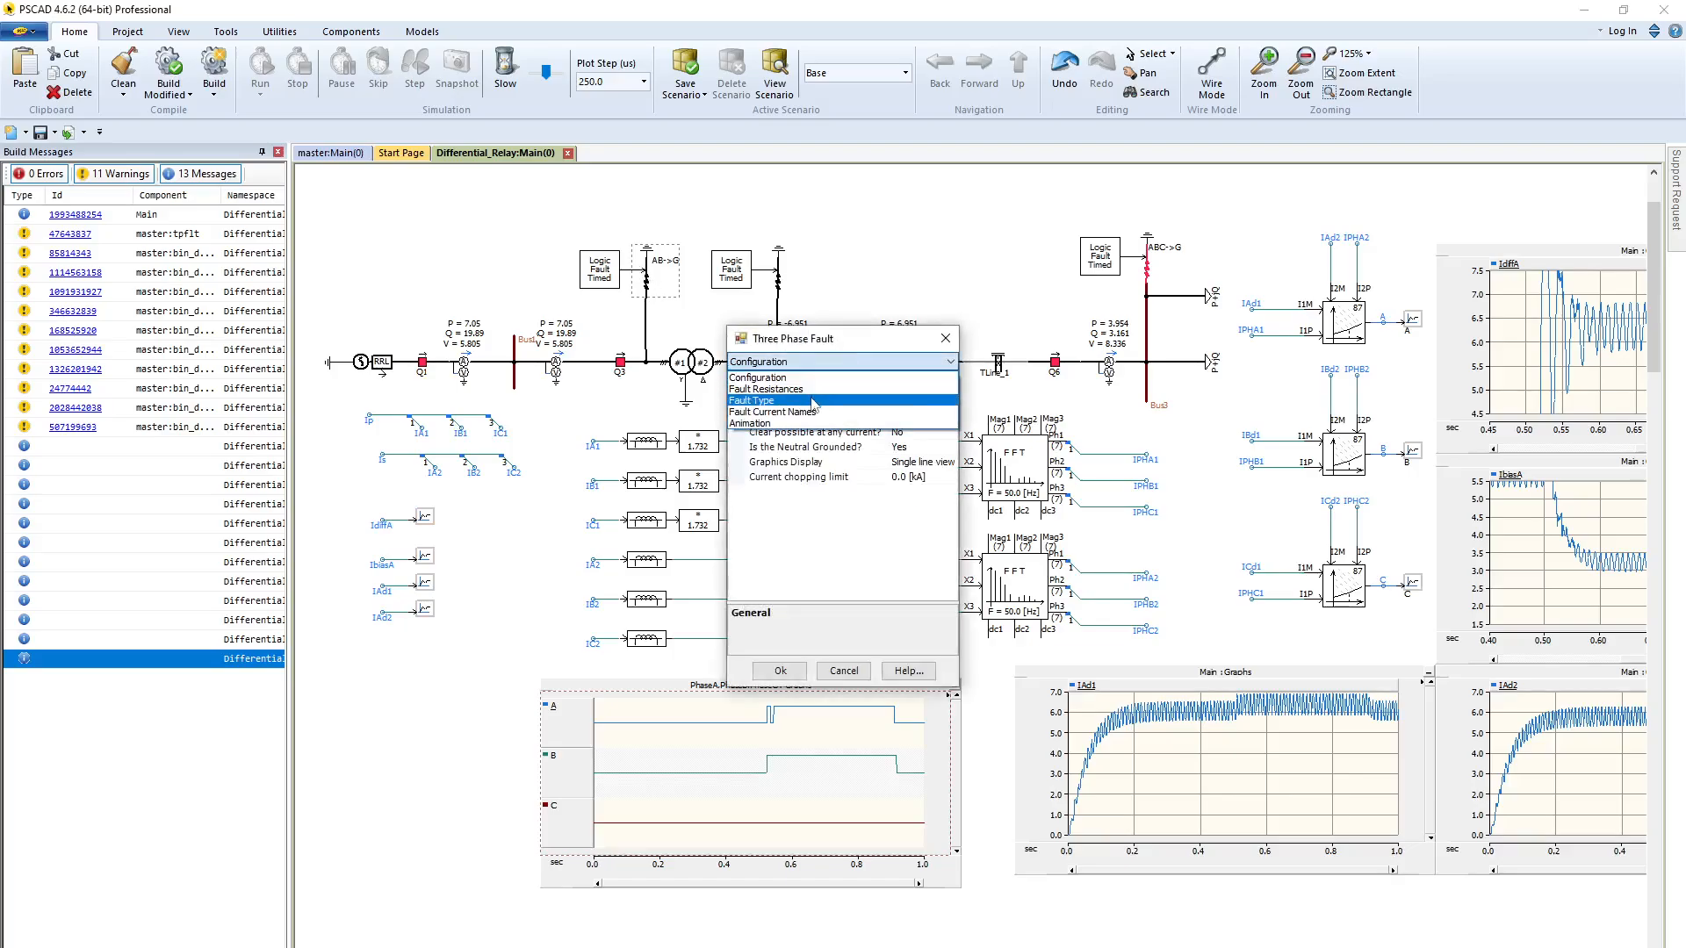
click(938, 338)
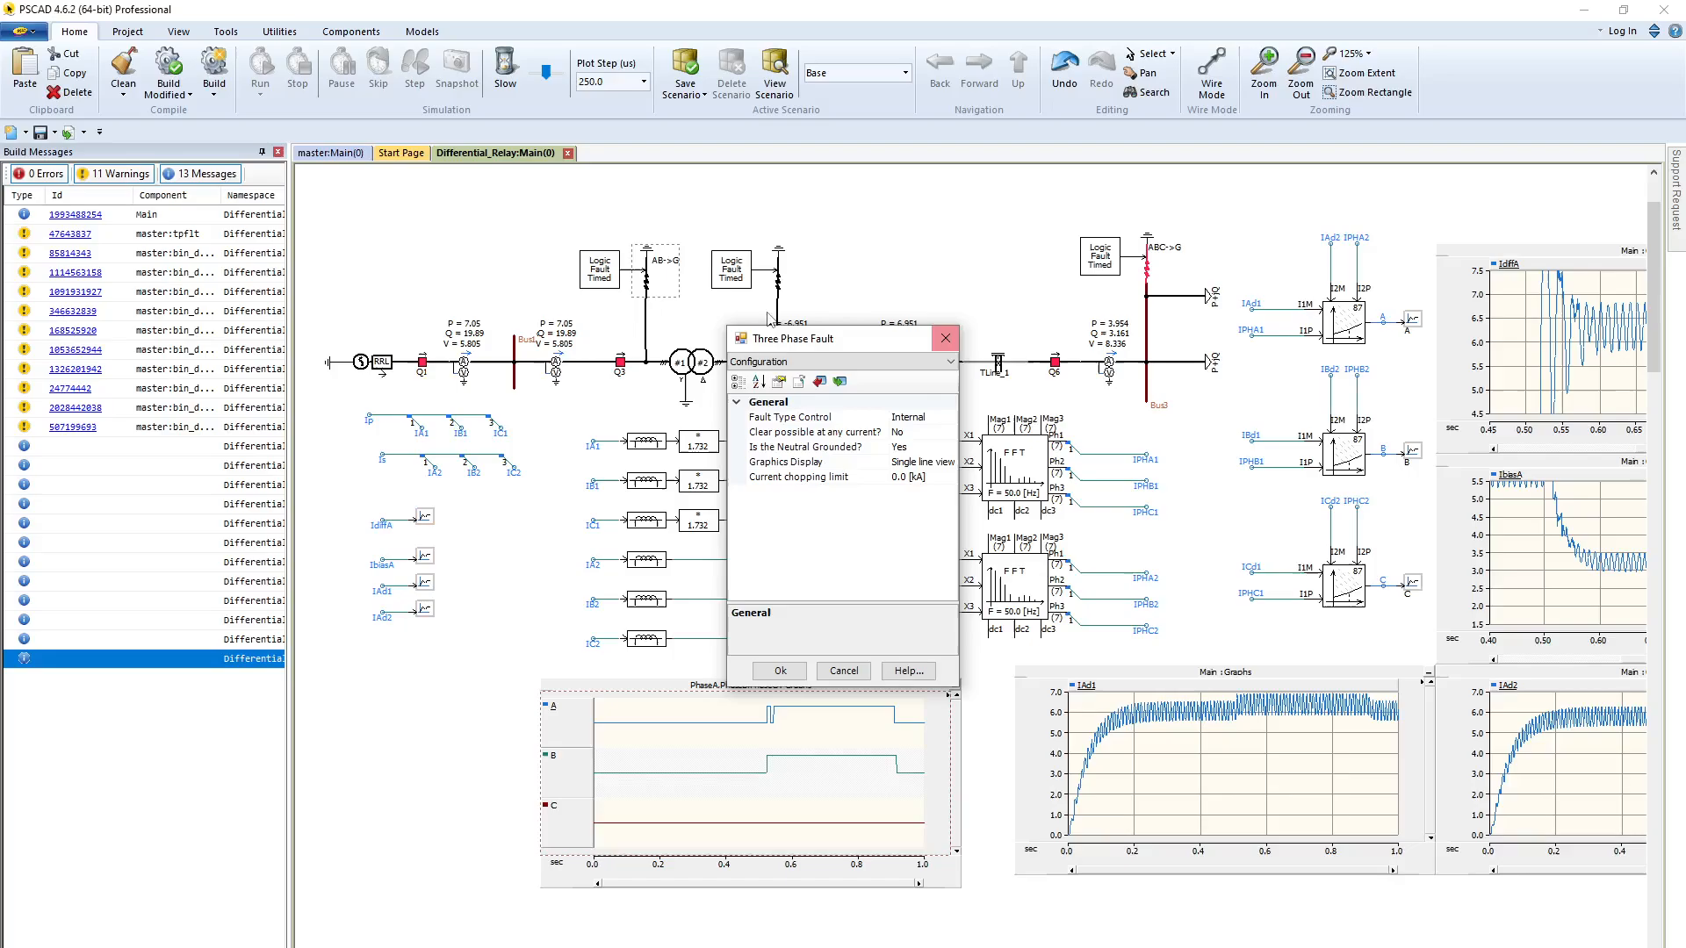
click(946, 338)
Set the time to apply fault to 5 s in the timed fault logic of the AB-to-ground fault
double_click(599, 269)
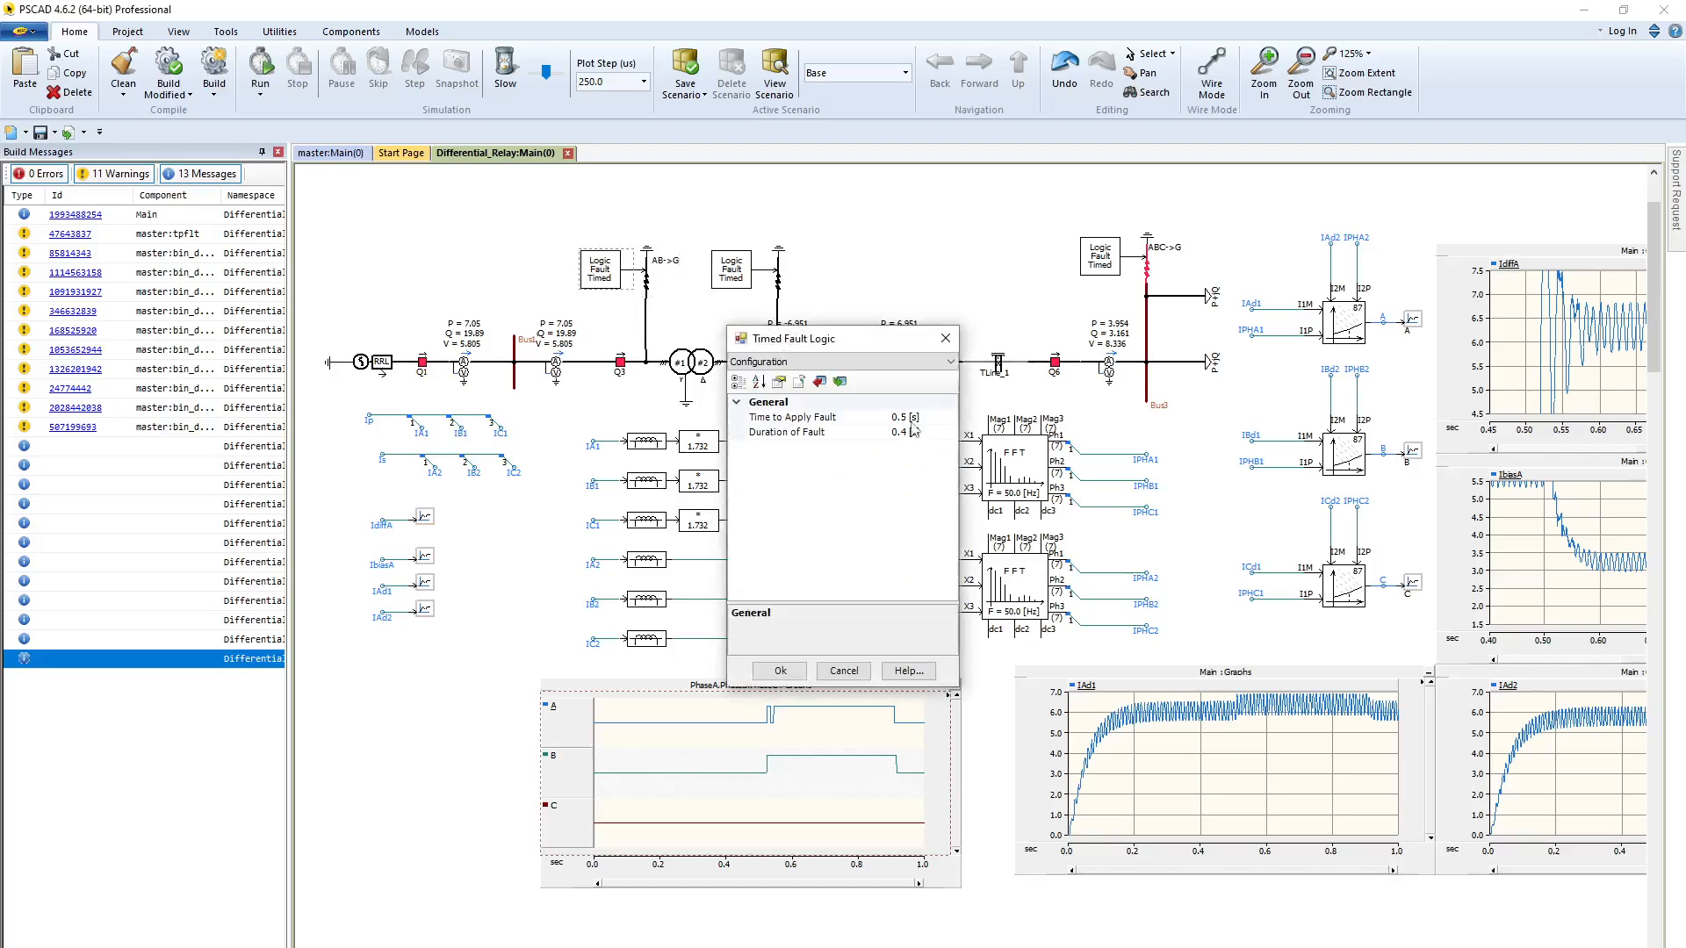
click(871, 419)
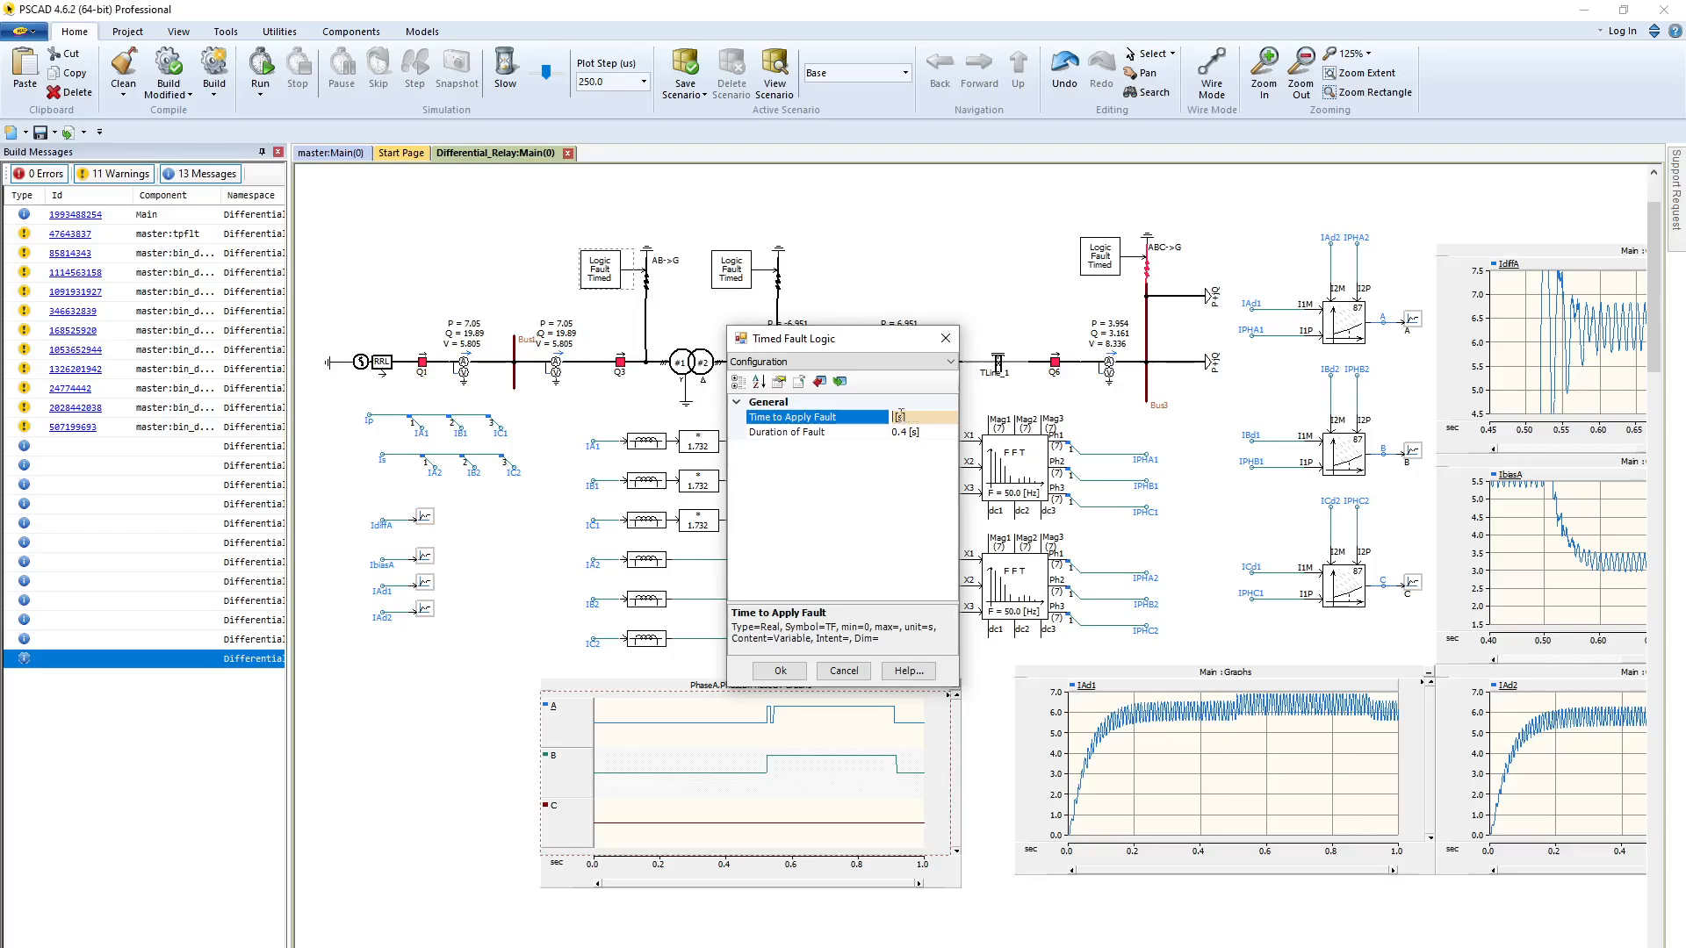
text(5)
key(Return)
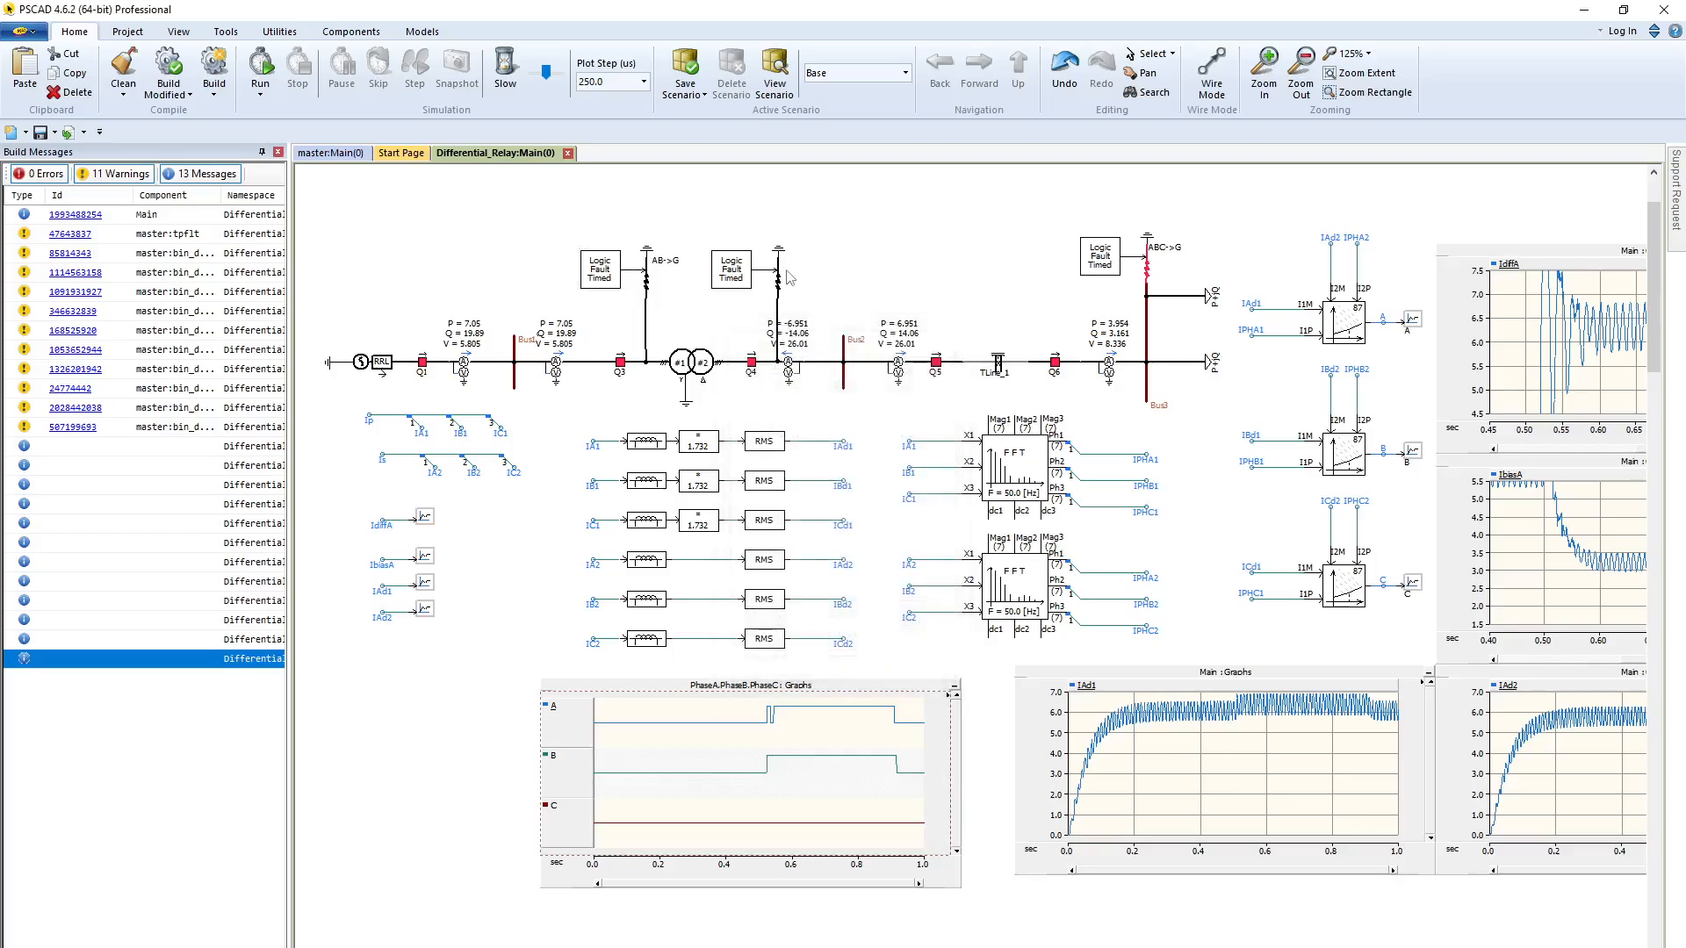
Put phase A in fault on the fault component between the transformer and Q4, and run the simulation
double_click(775, 272)
click(917, 361)
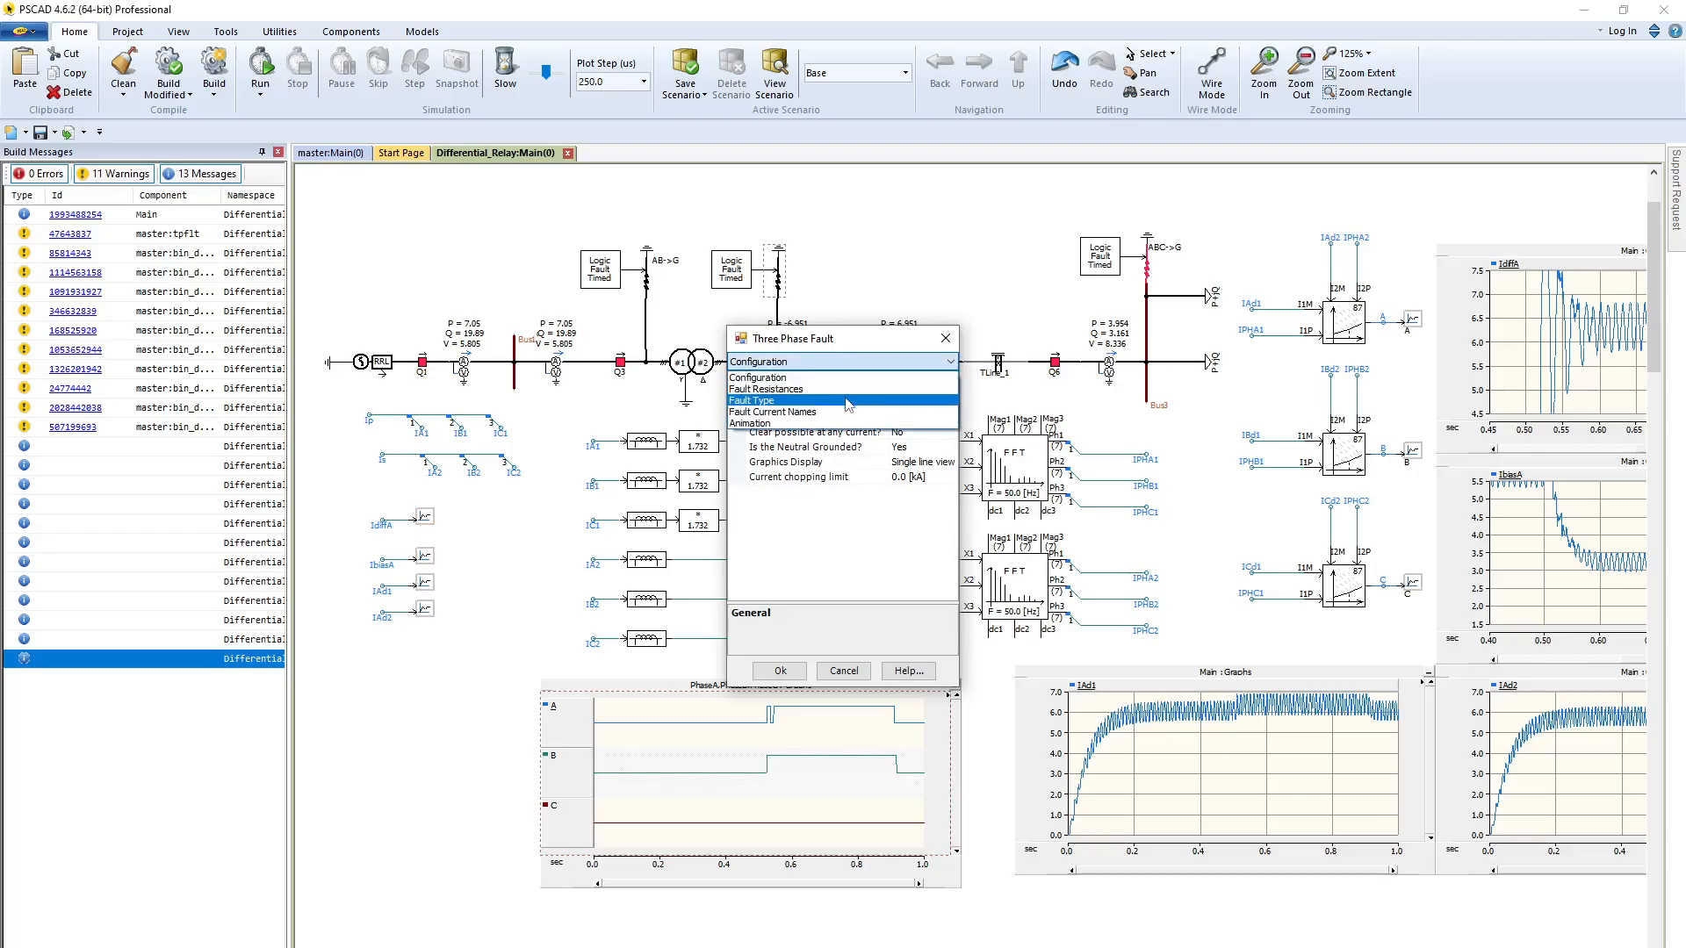
click(878, 409)
click(930, 417)
click(950, 417)
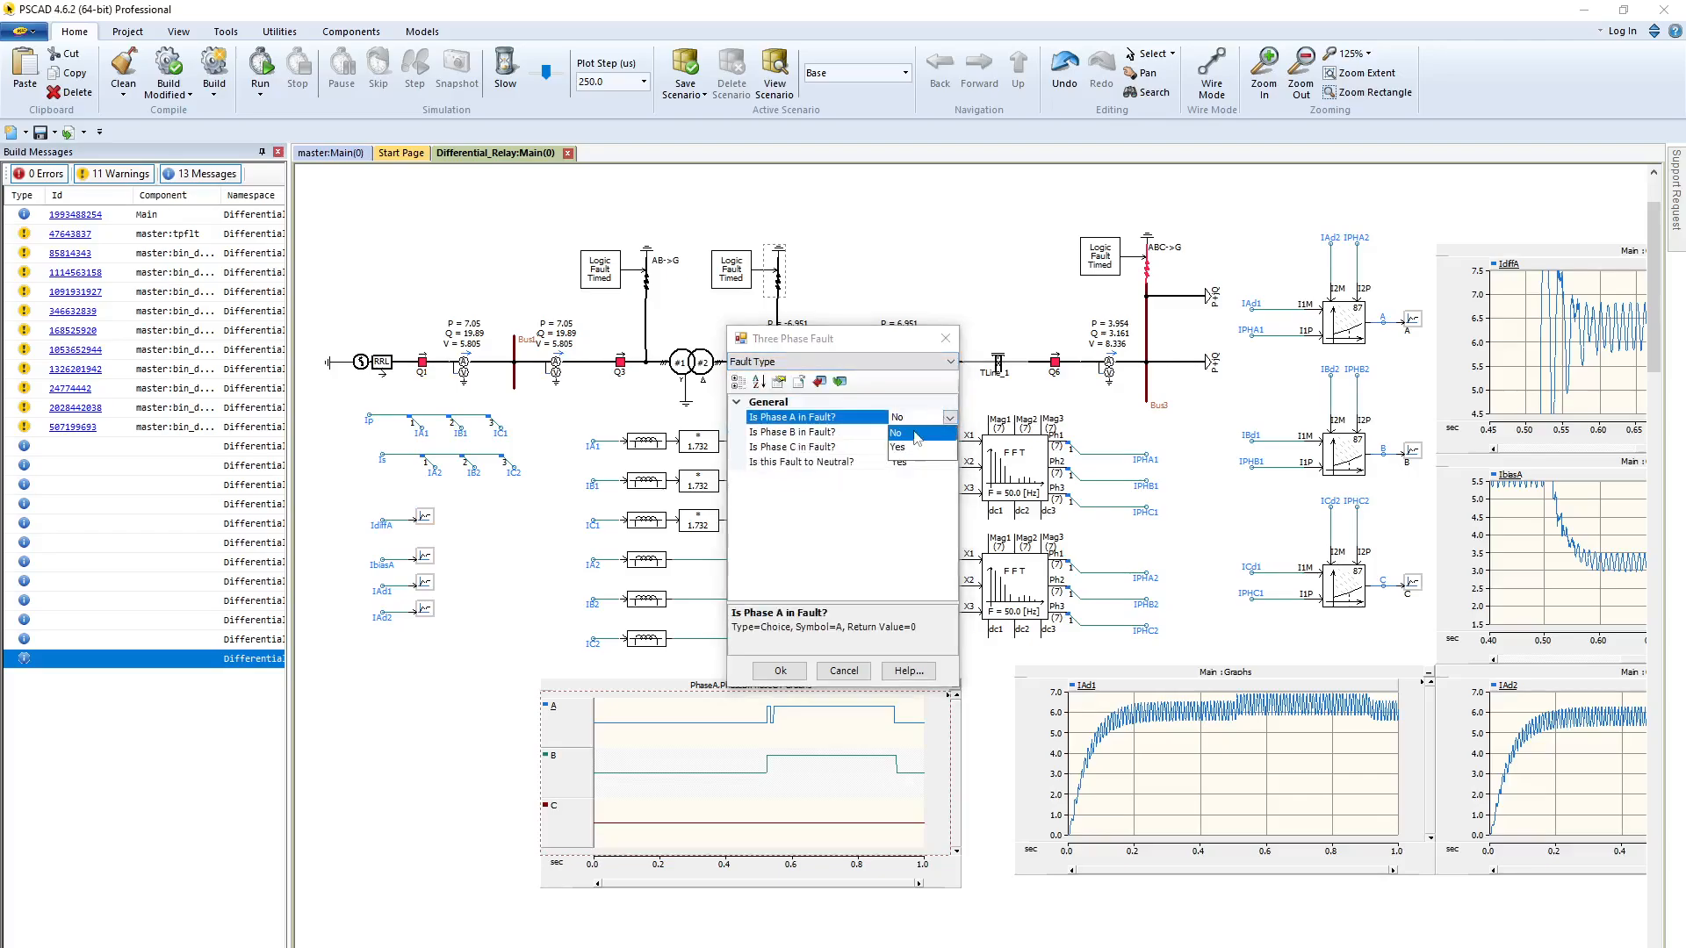
click(905, 448)
click(779, 671)
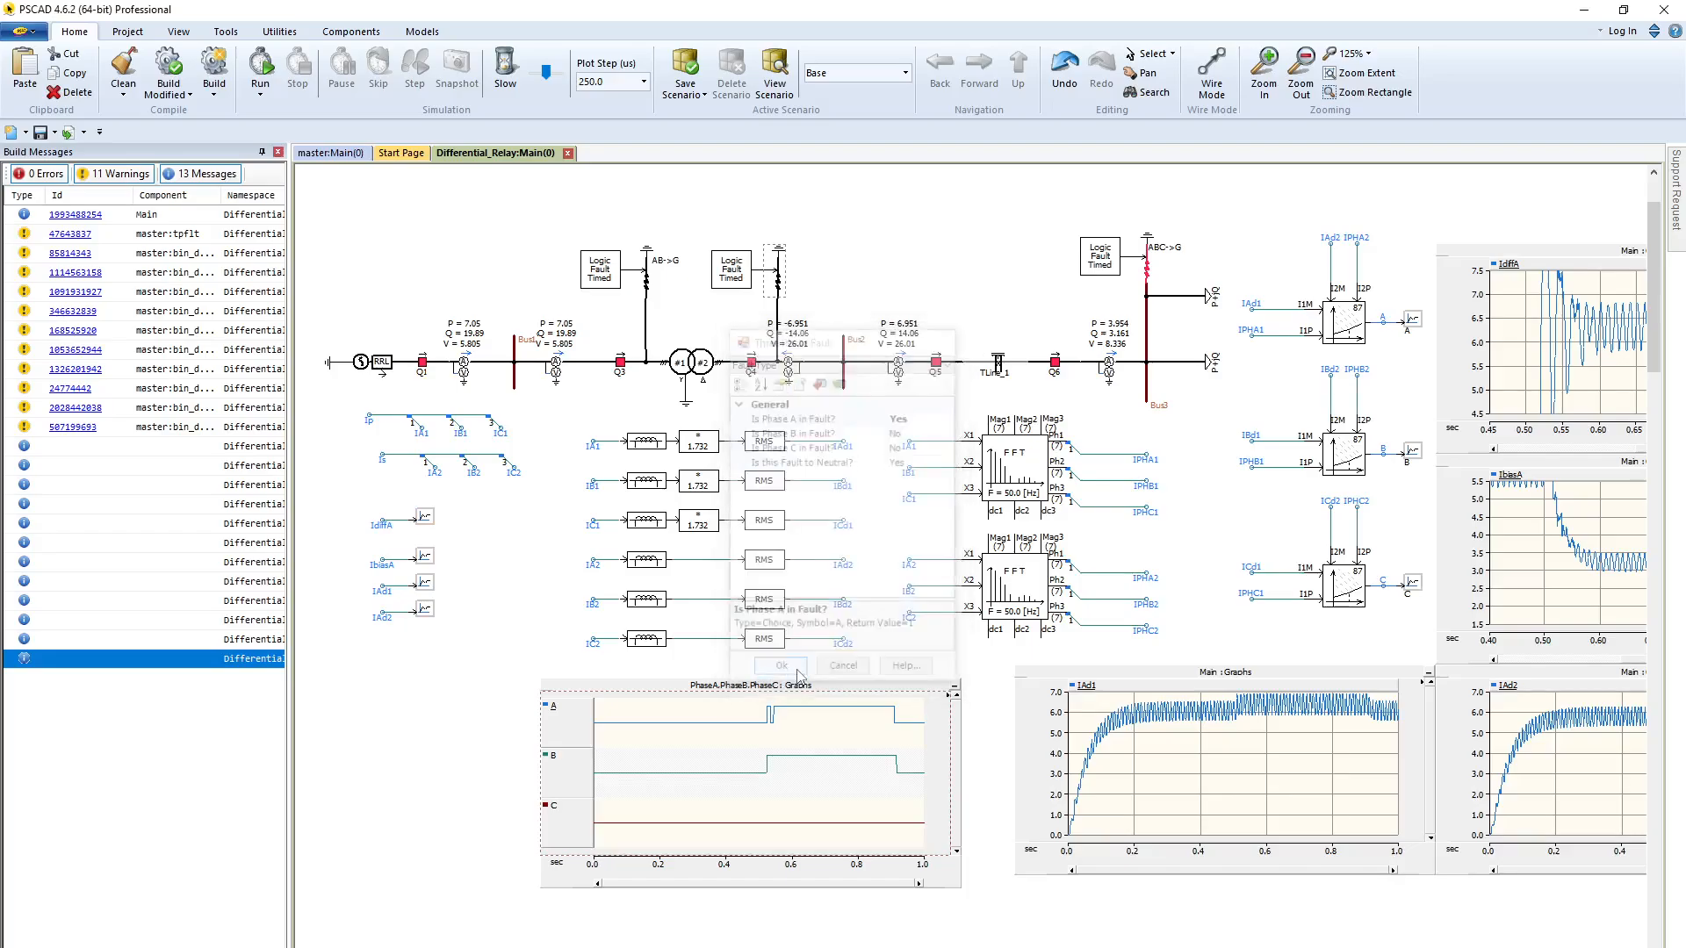
key(F5)
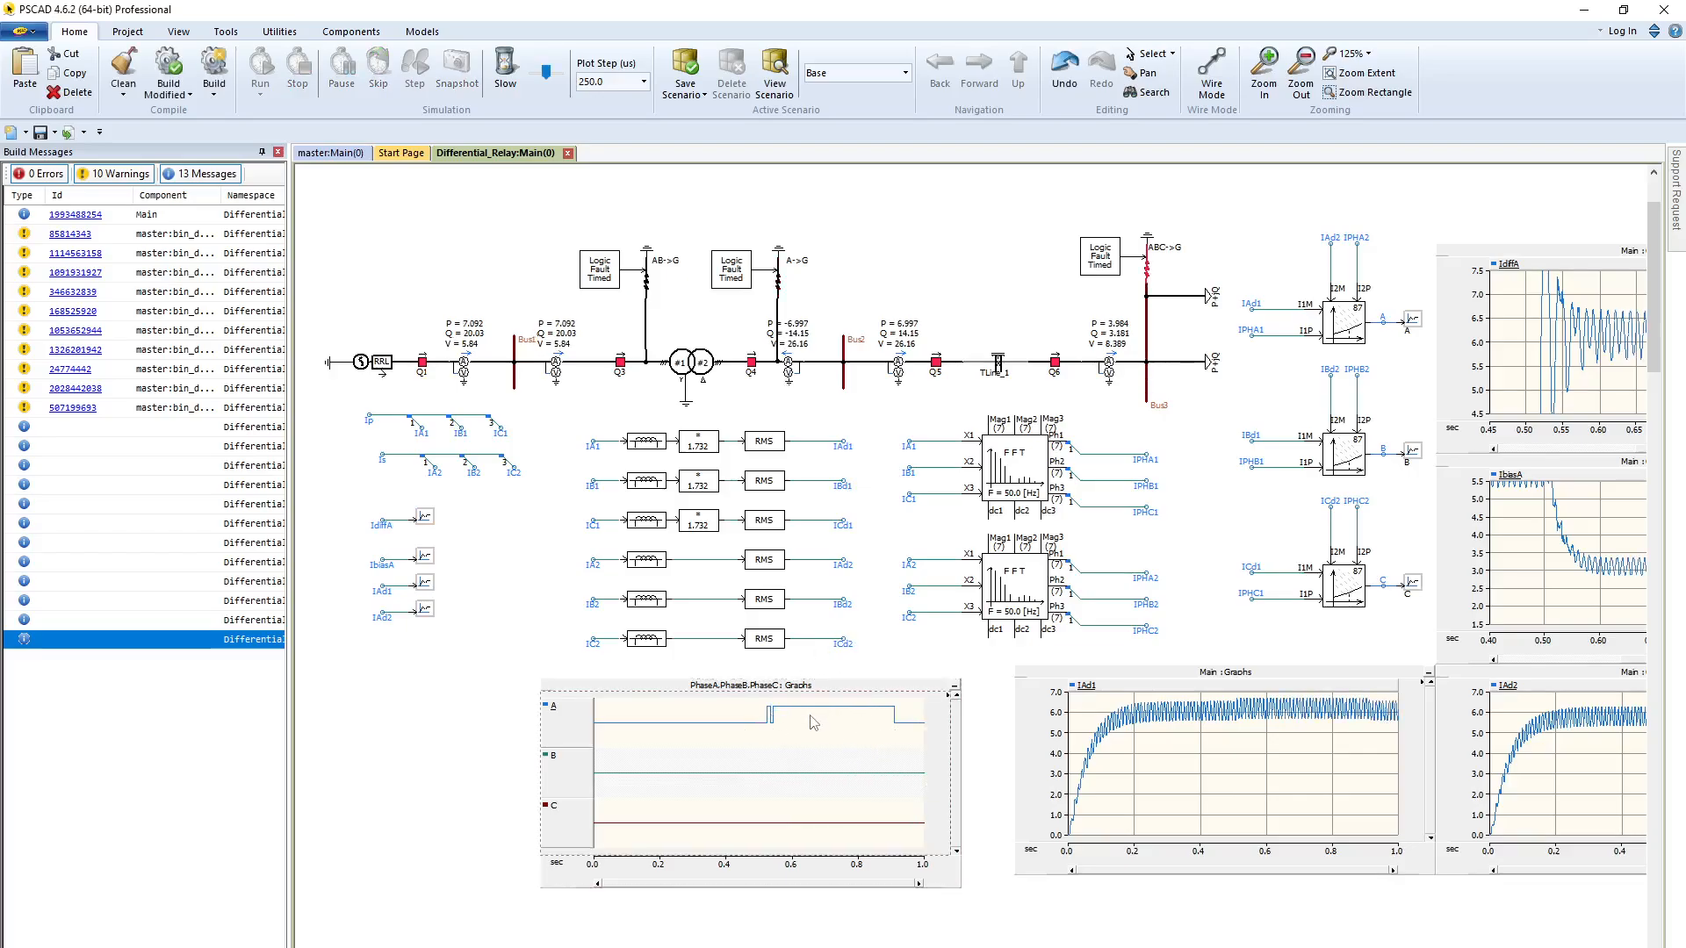
click(784, 286)
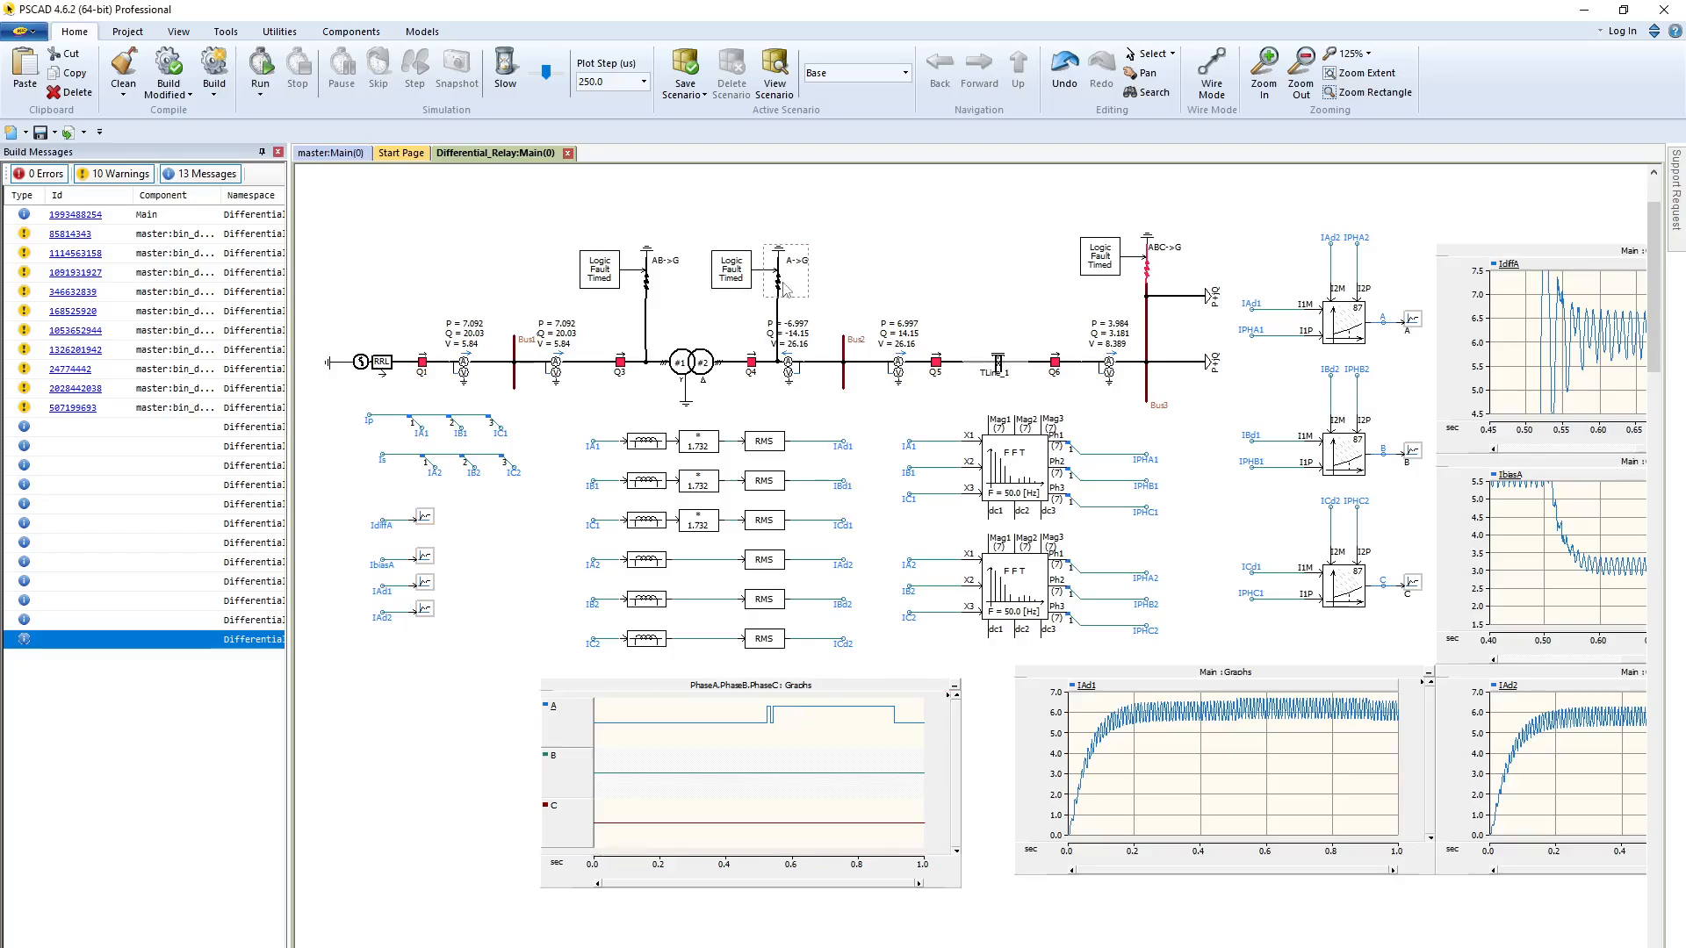
double_click(786, 286)
click(944, 338)
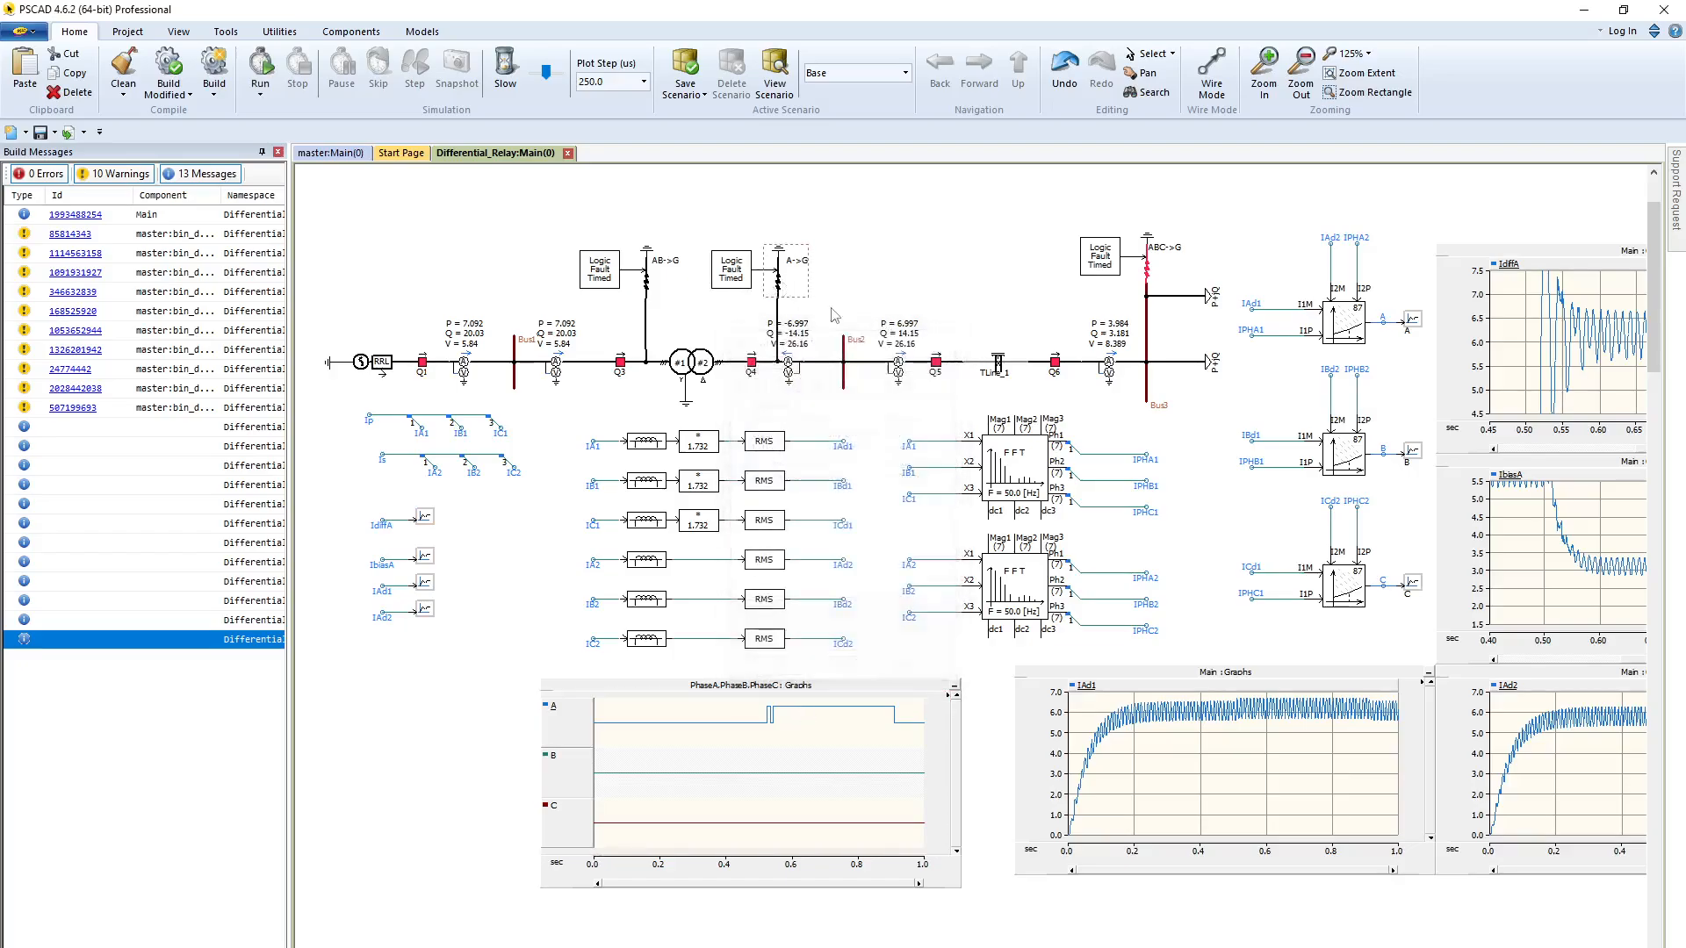
Set the time to apply fault to 5 s in the timed fault logic between the transformer and Q4
double_click(732, 269)
click(907, 418)
click(907, 418)
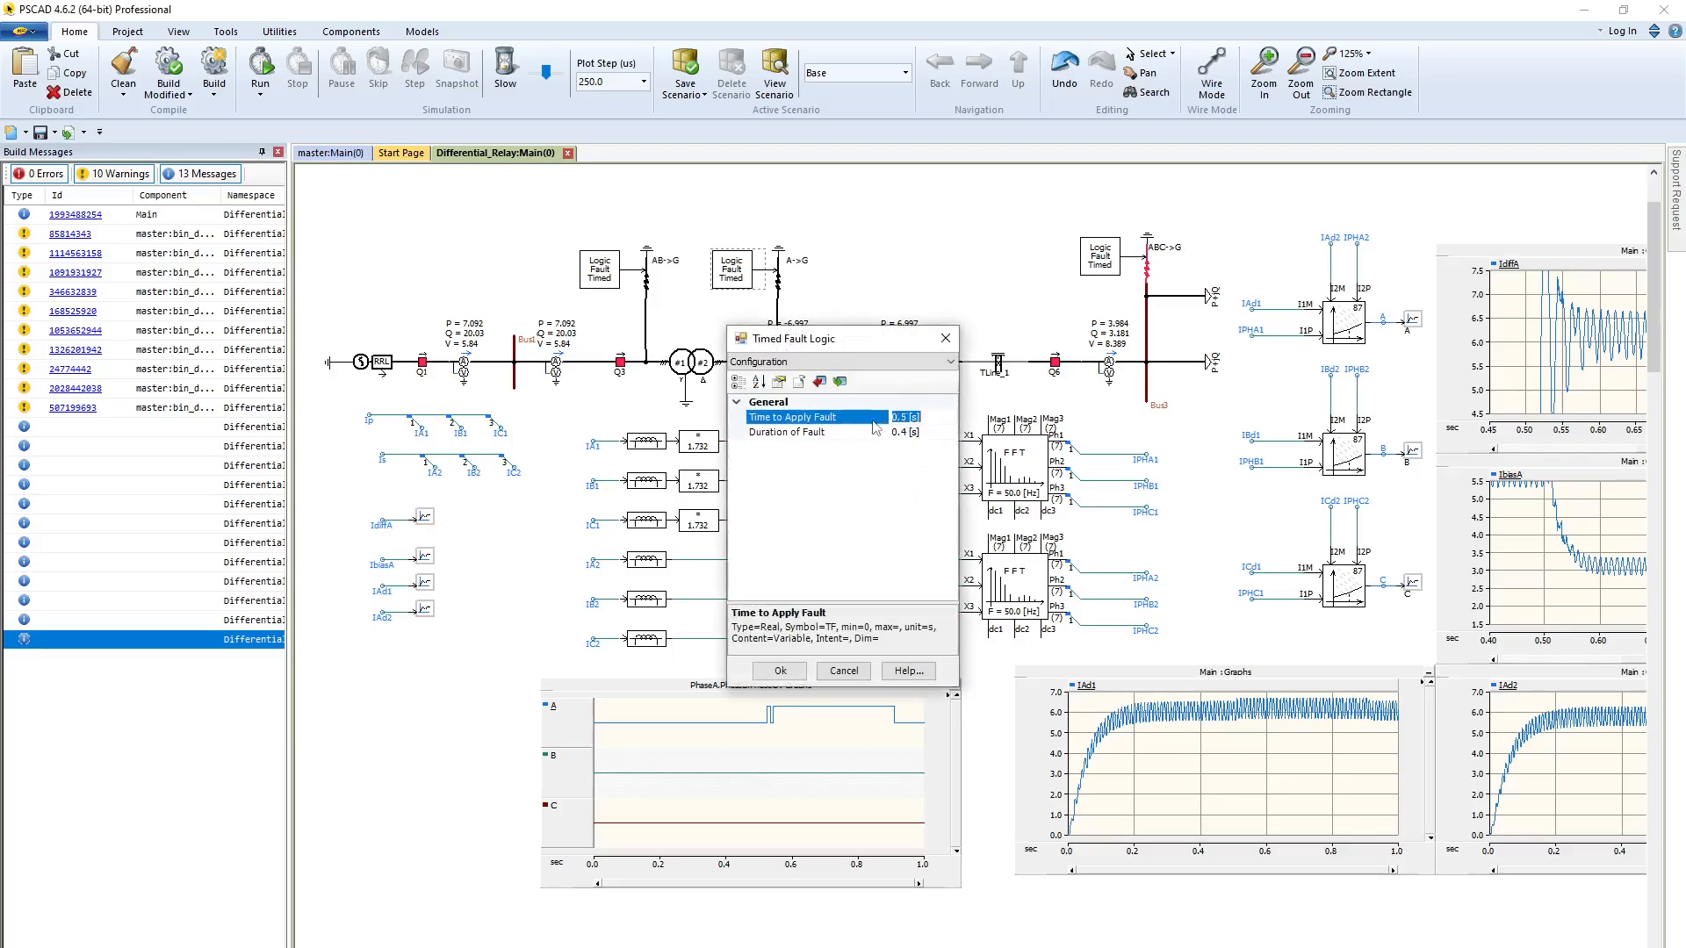
click(780, 671)
Set the time to apply the ABC-to-ground fault at Bus3 to 0.5 s and run the simulation
click(1104, 266)
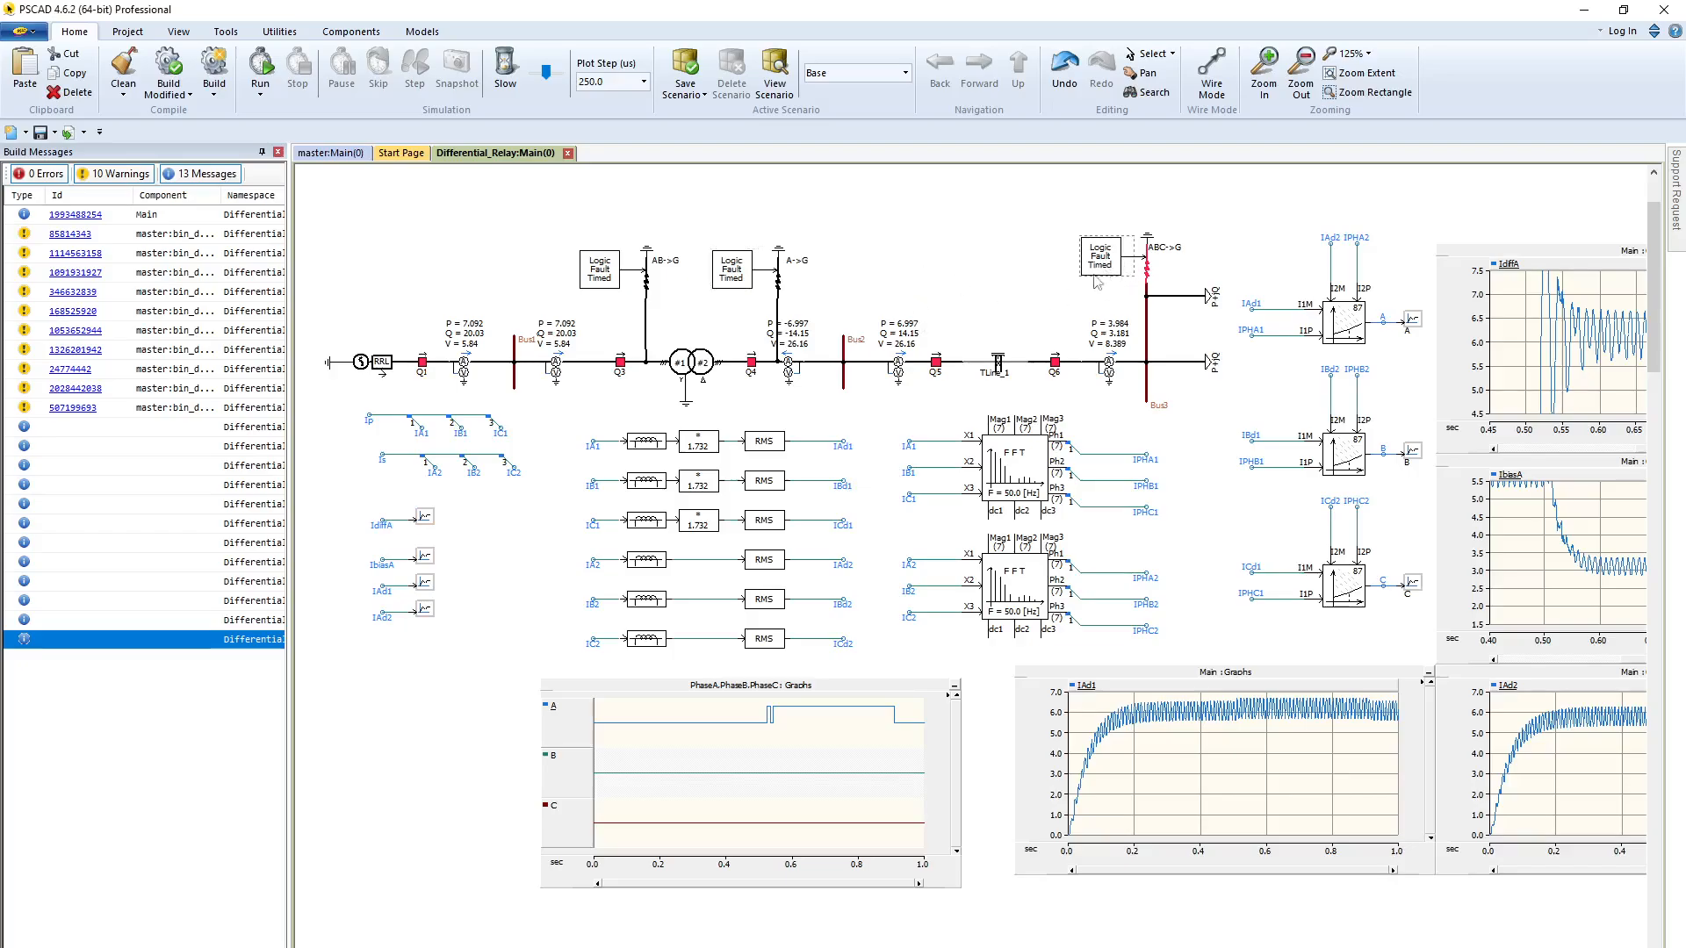
double_click(1114, 268)
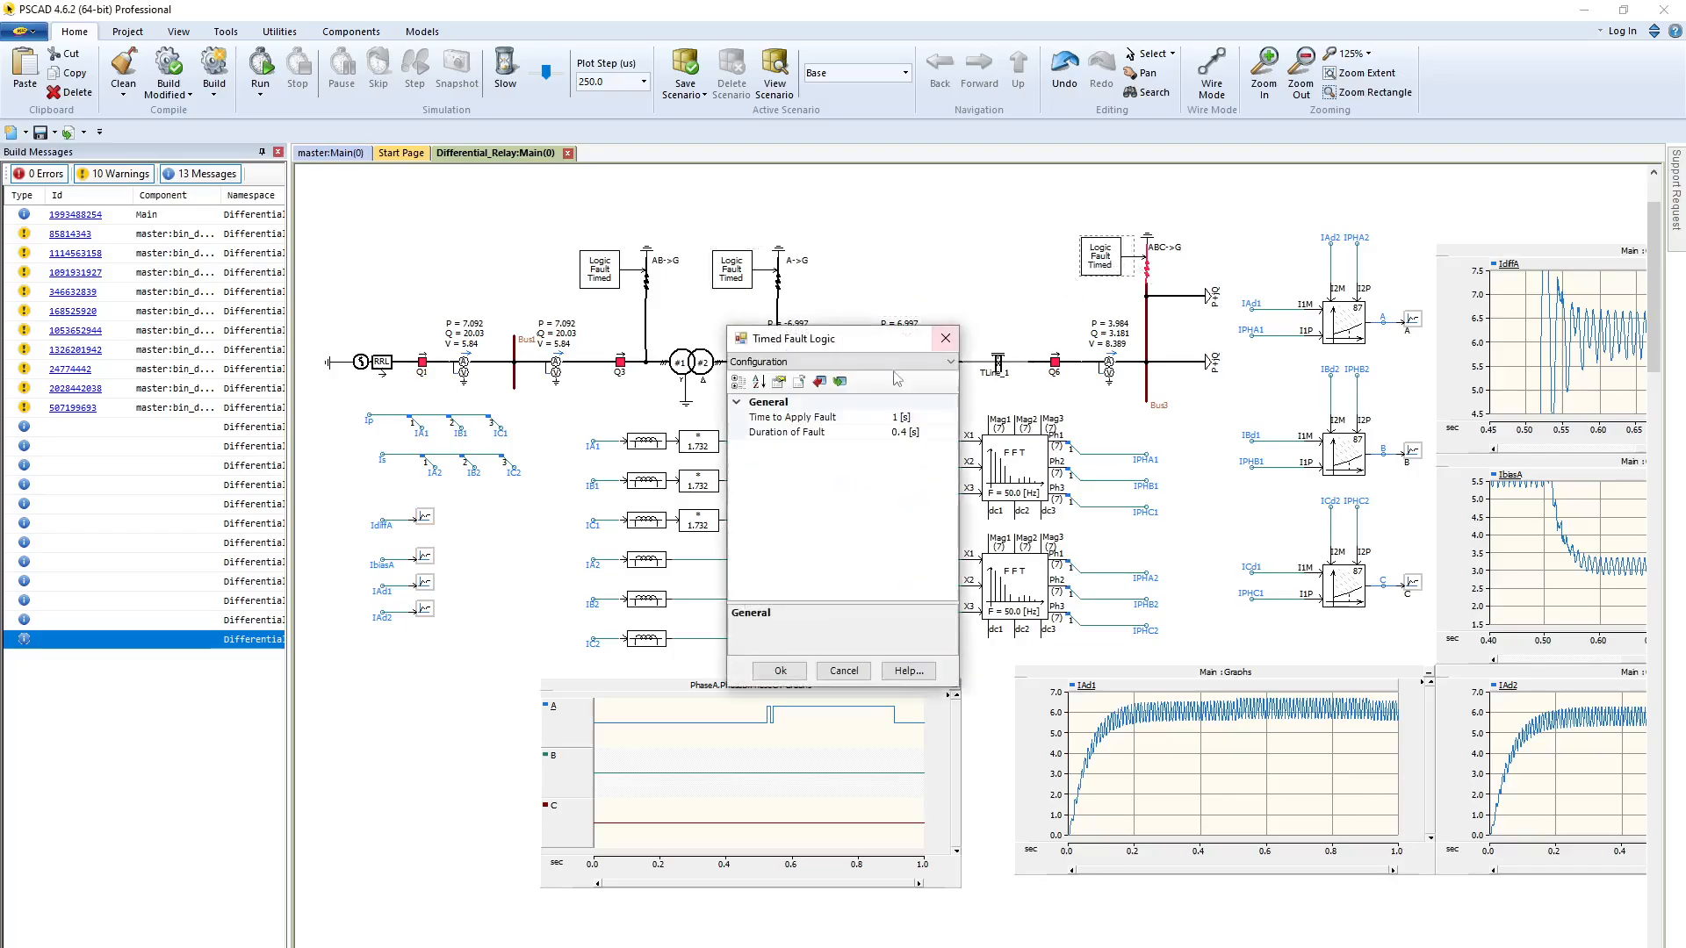
click(889, 417)
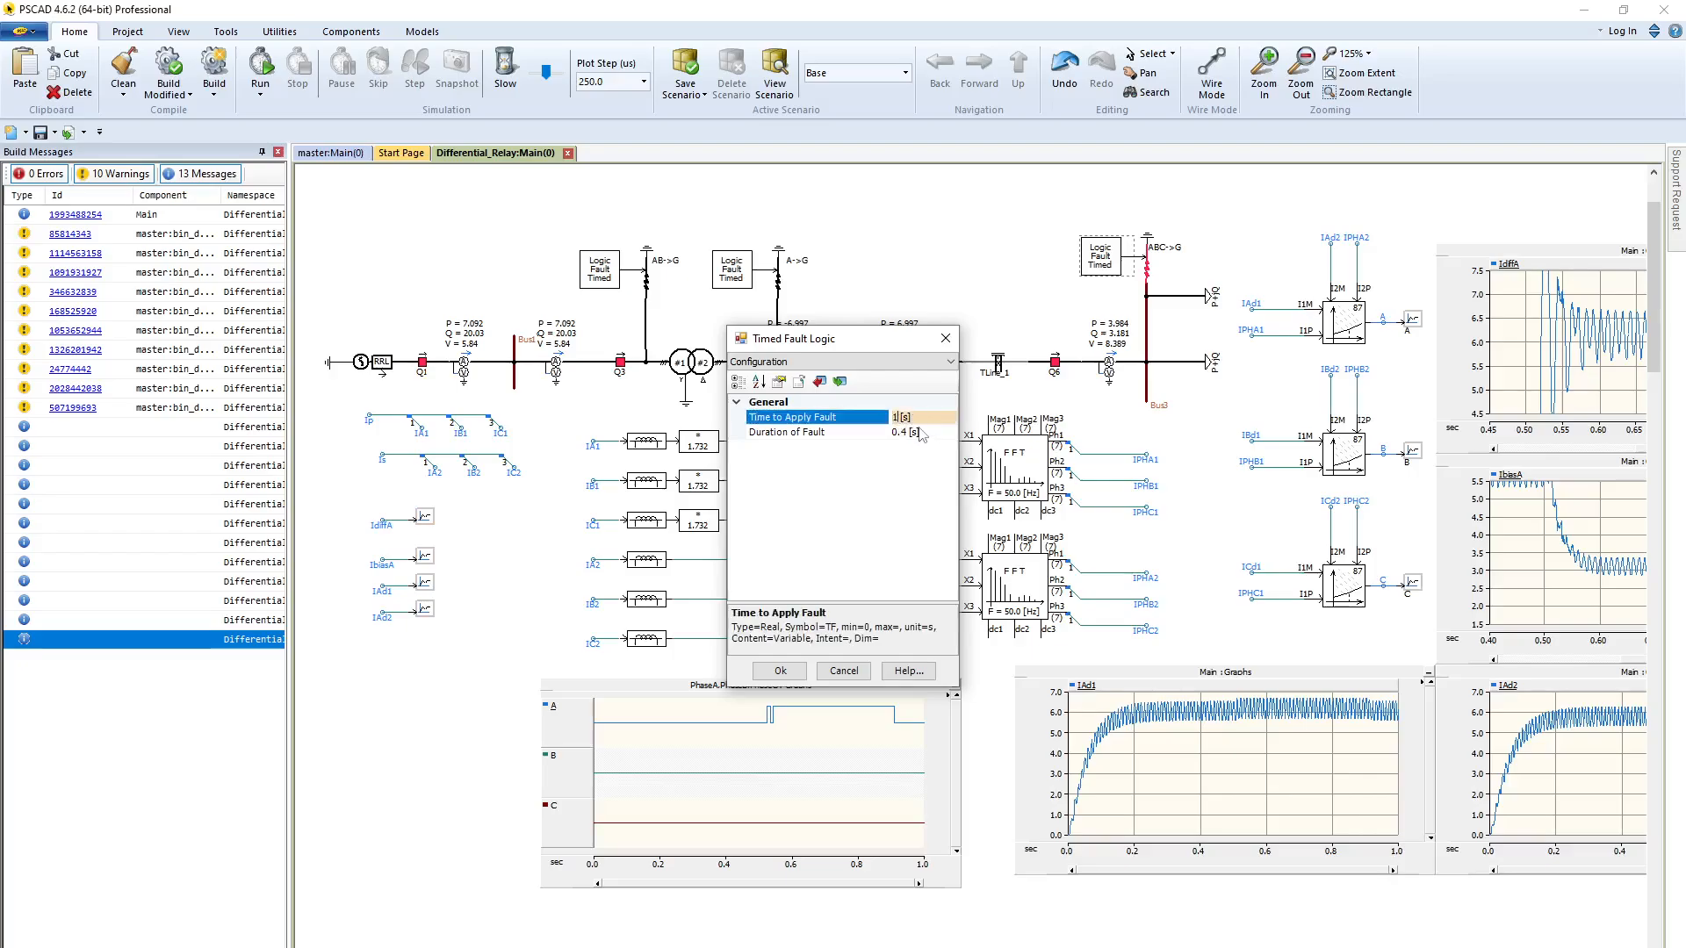
text(.5)
click(781, 671)
click(908, 227)
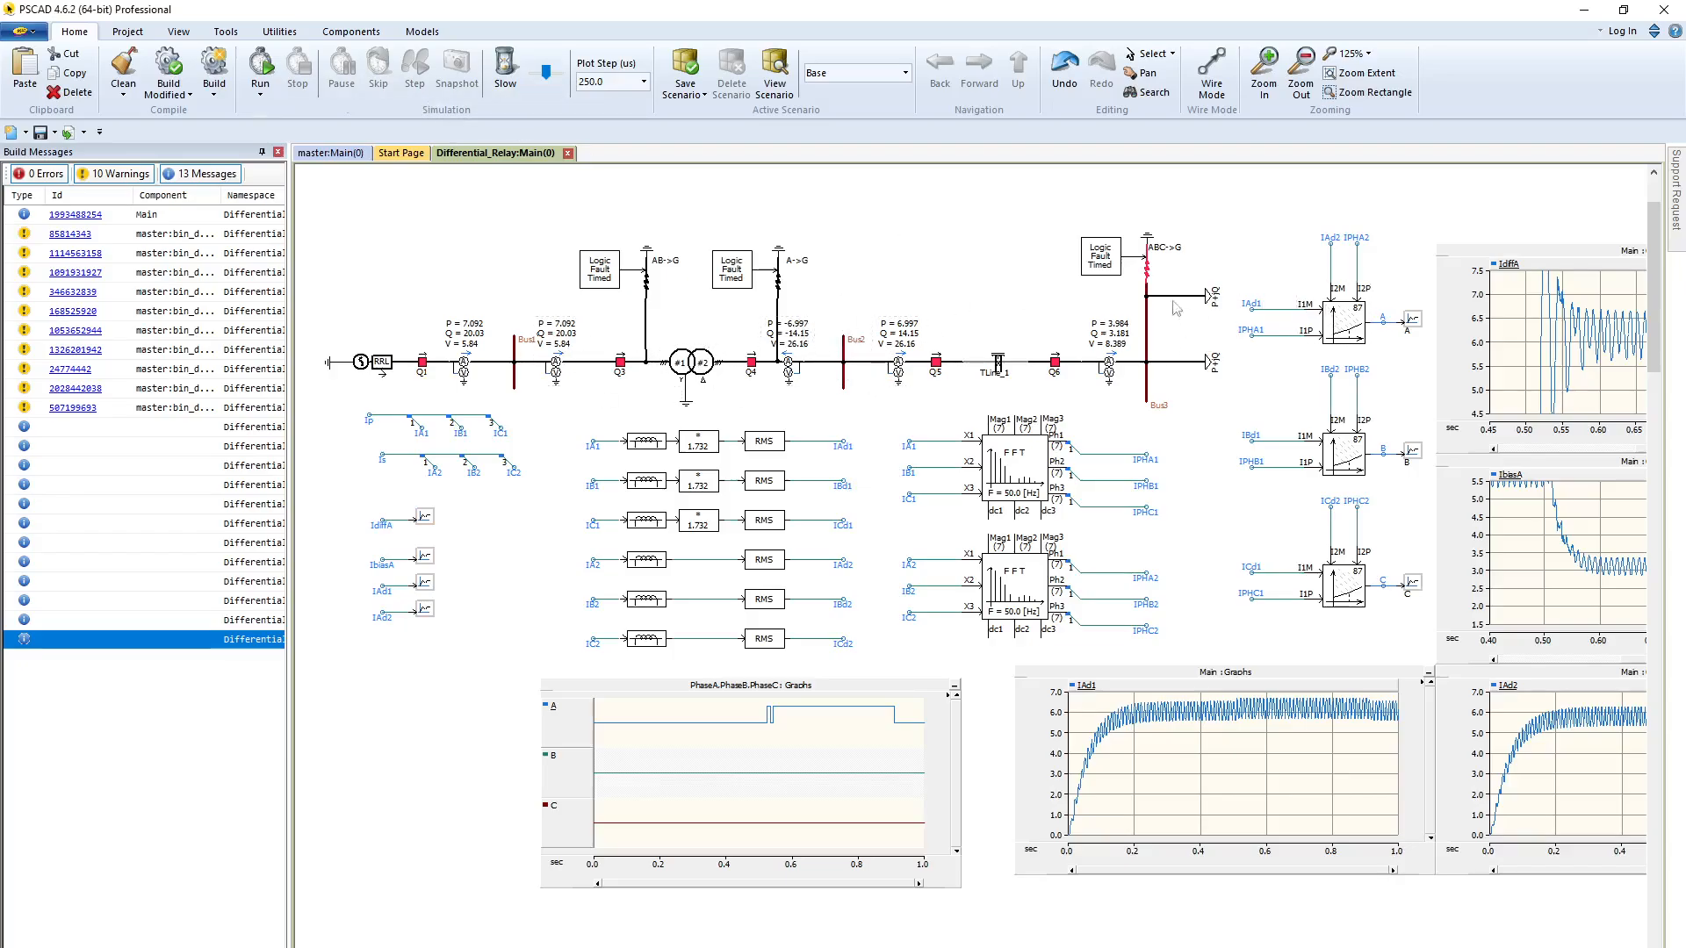
click(1176, 249)
click(269, 66)
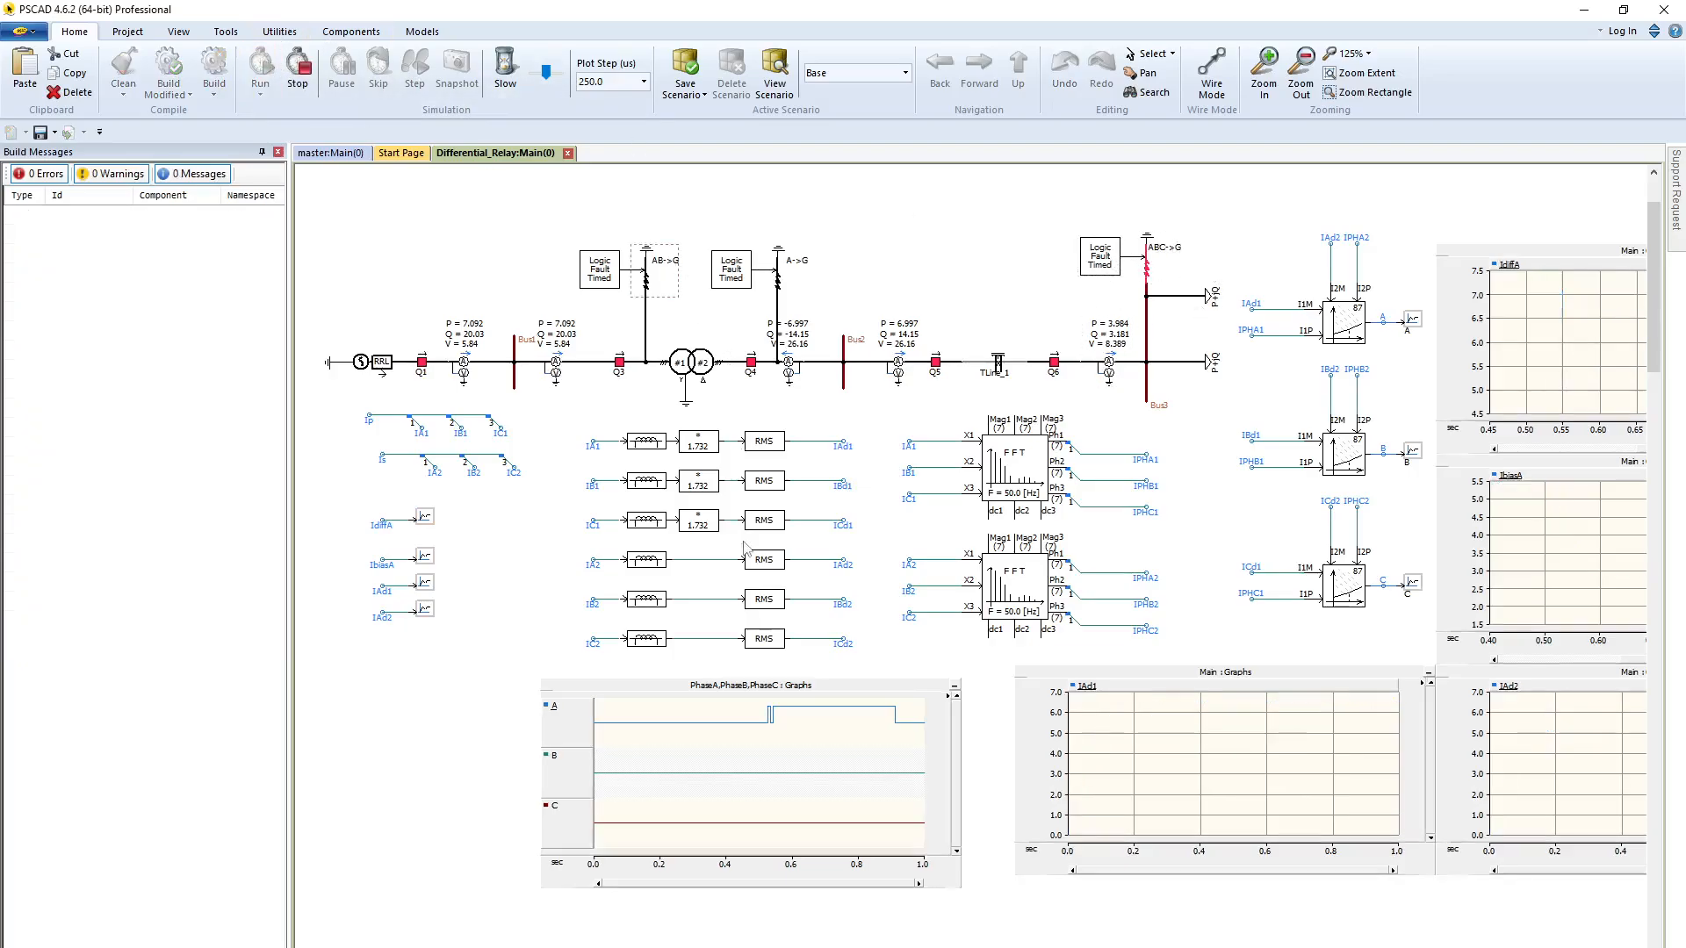
click(752, 724)
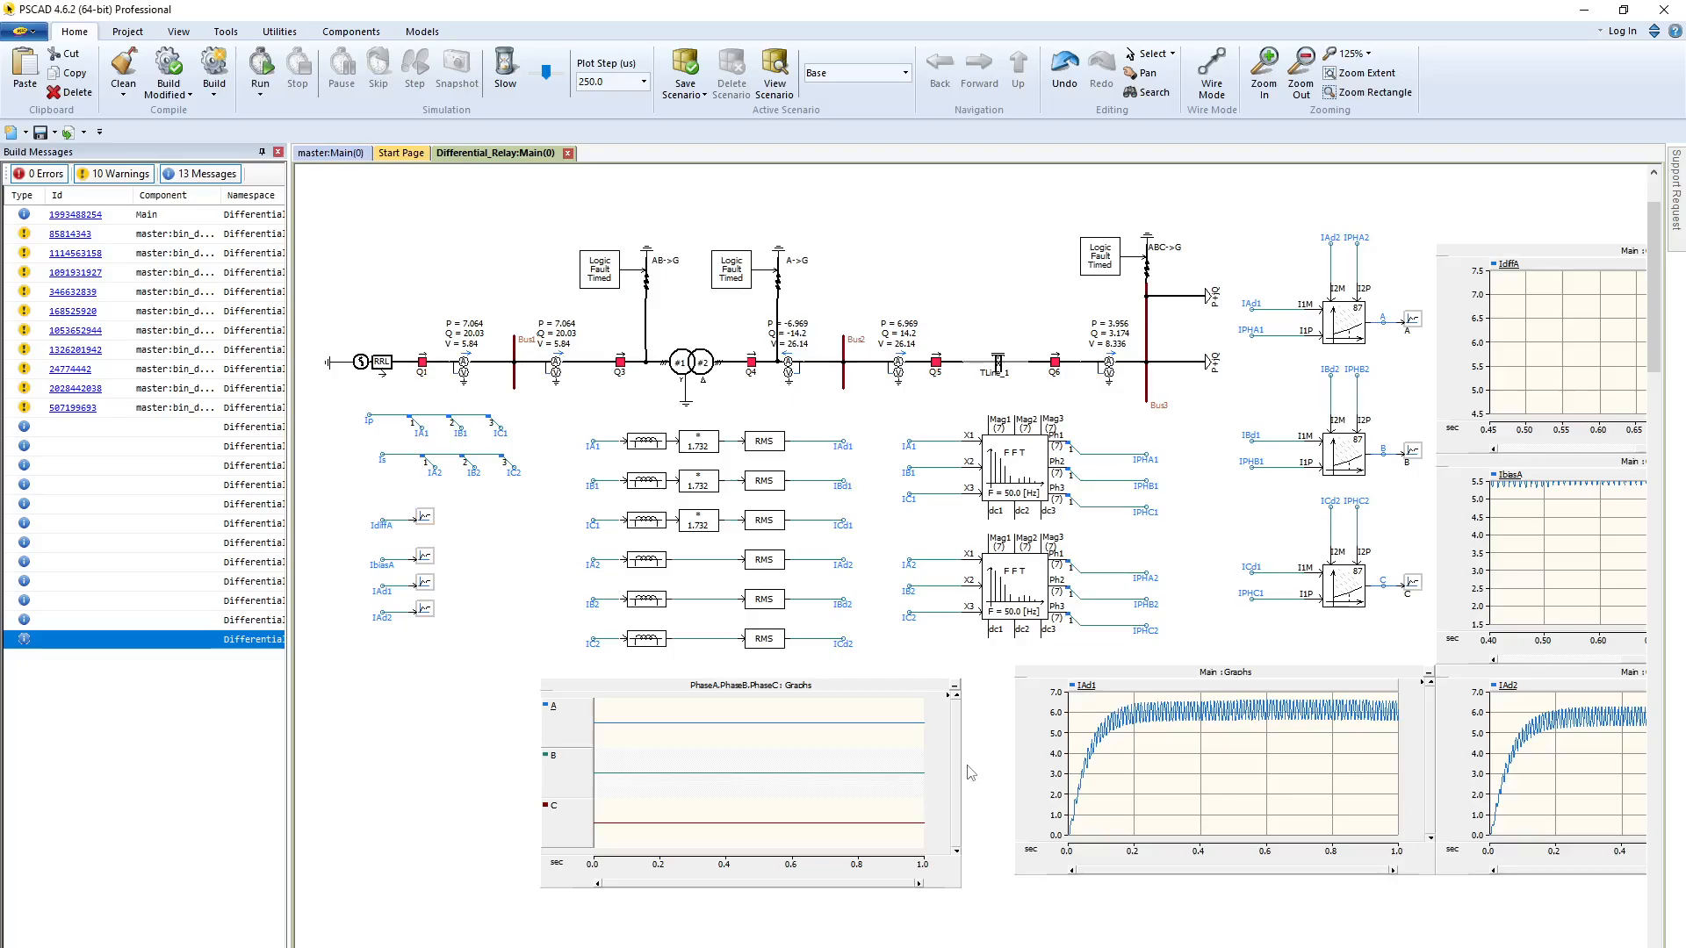
Open the parameters of the phase A dual slope current differential relay
double_click(1352, 327)
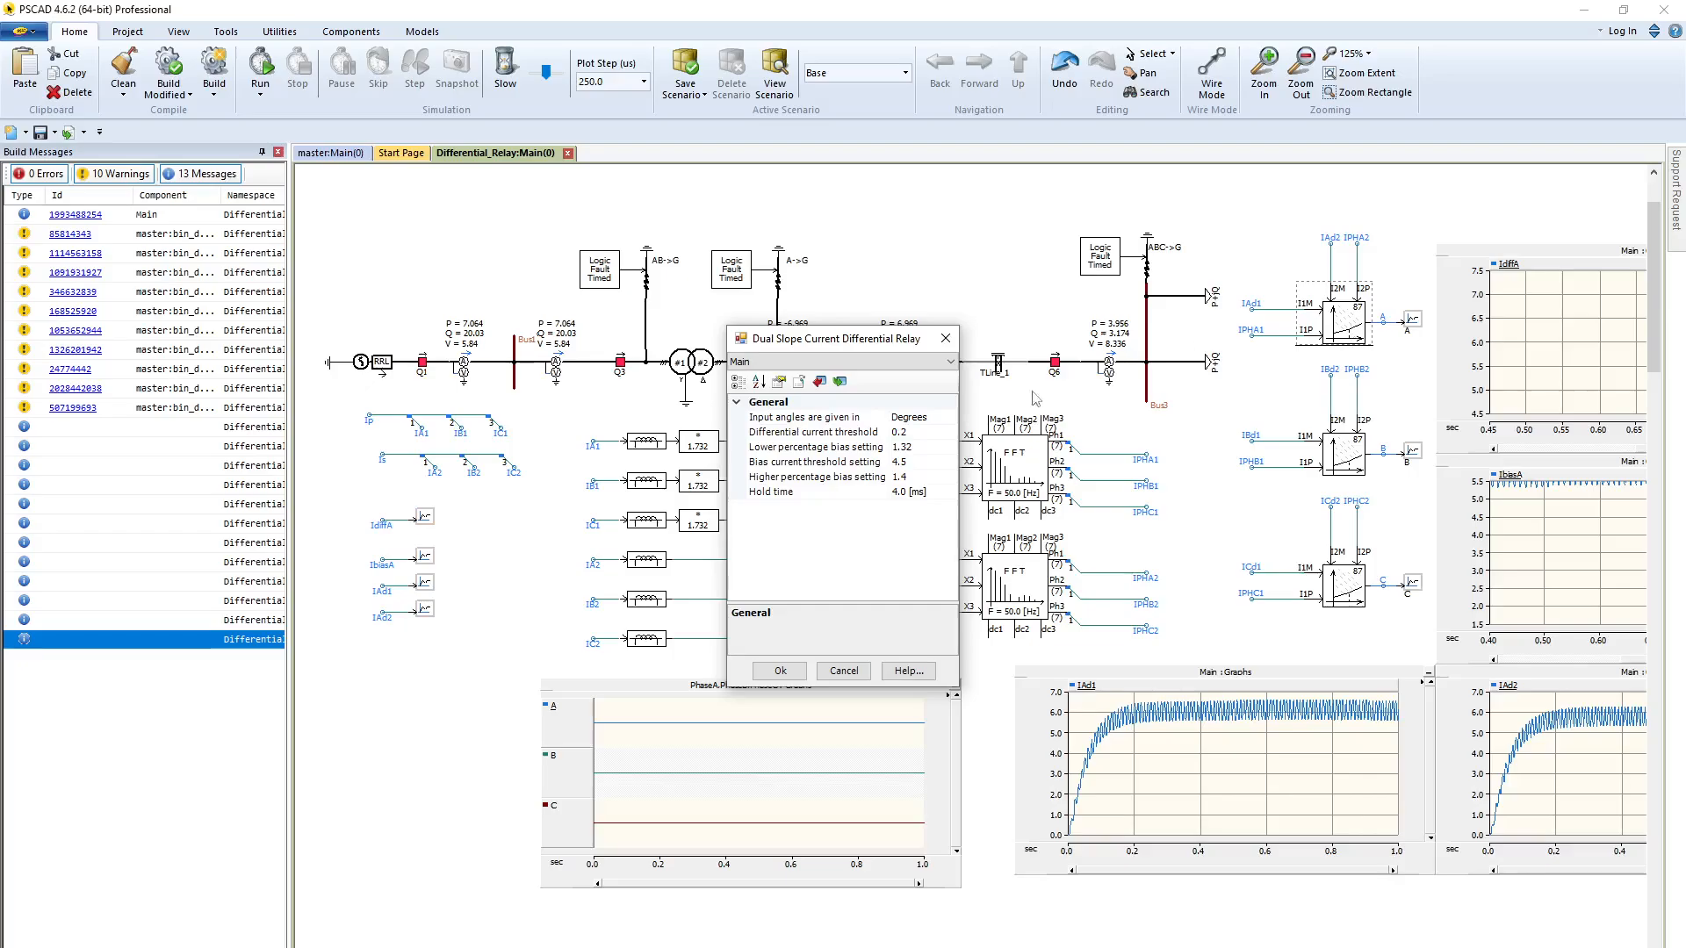